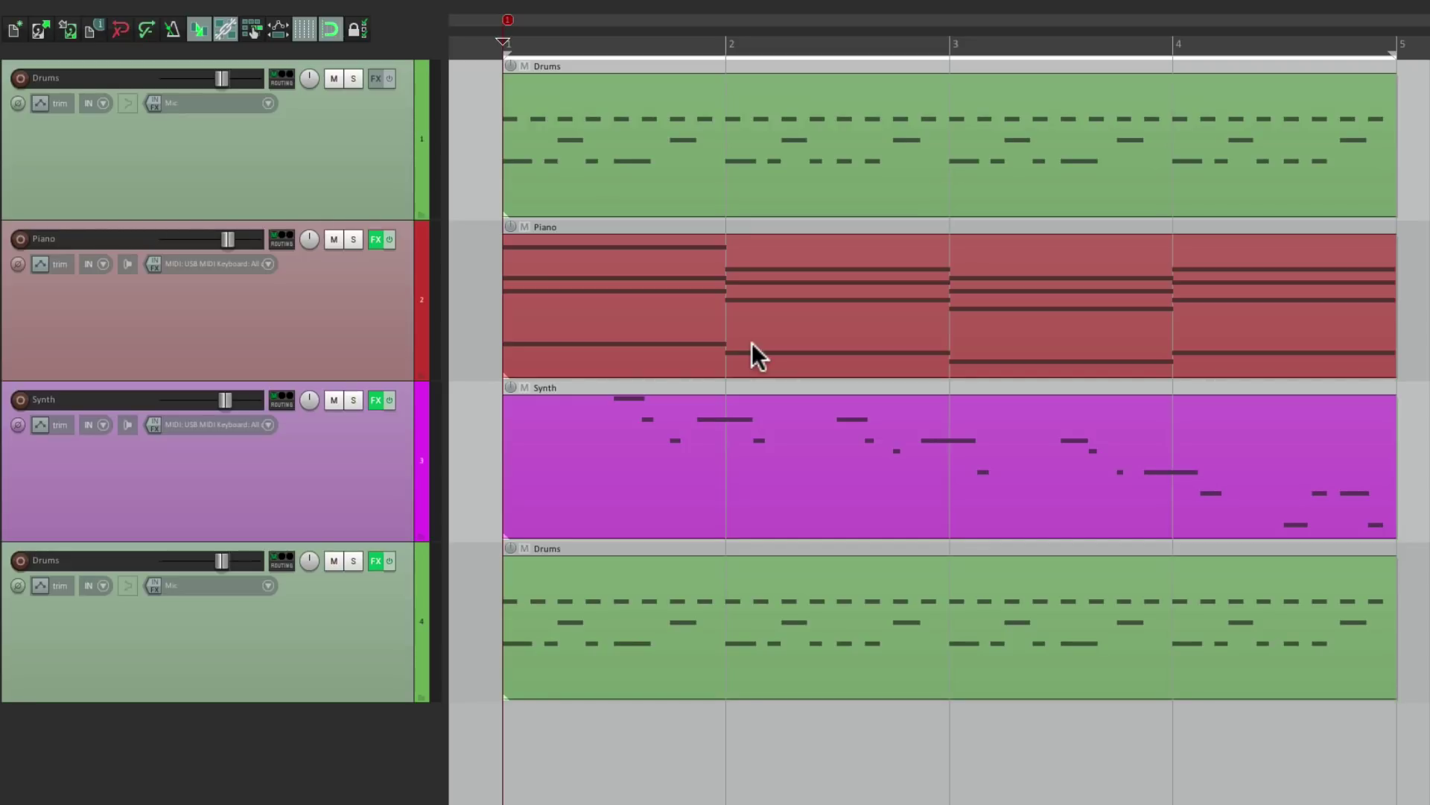
pyautogui.doubleClick(598, 320)
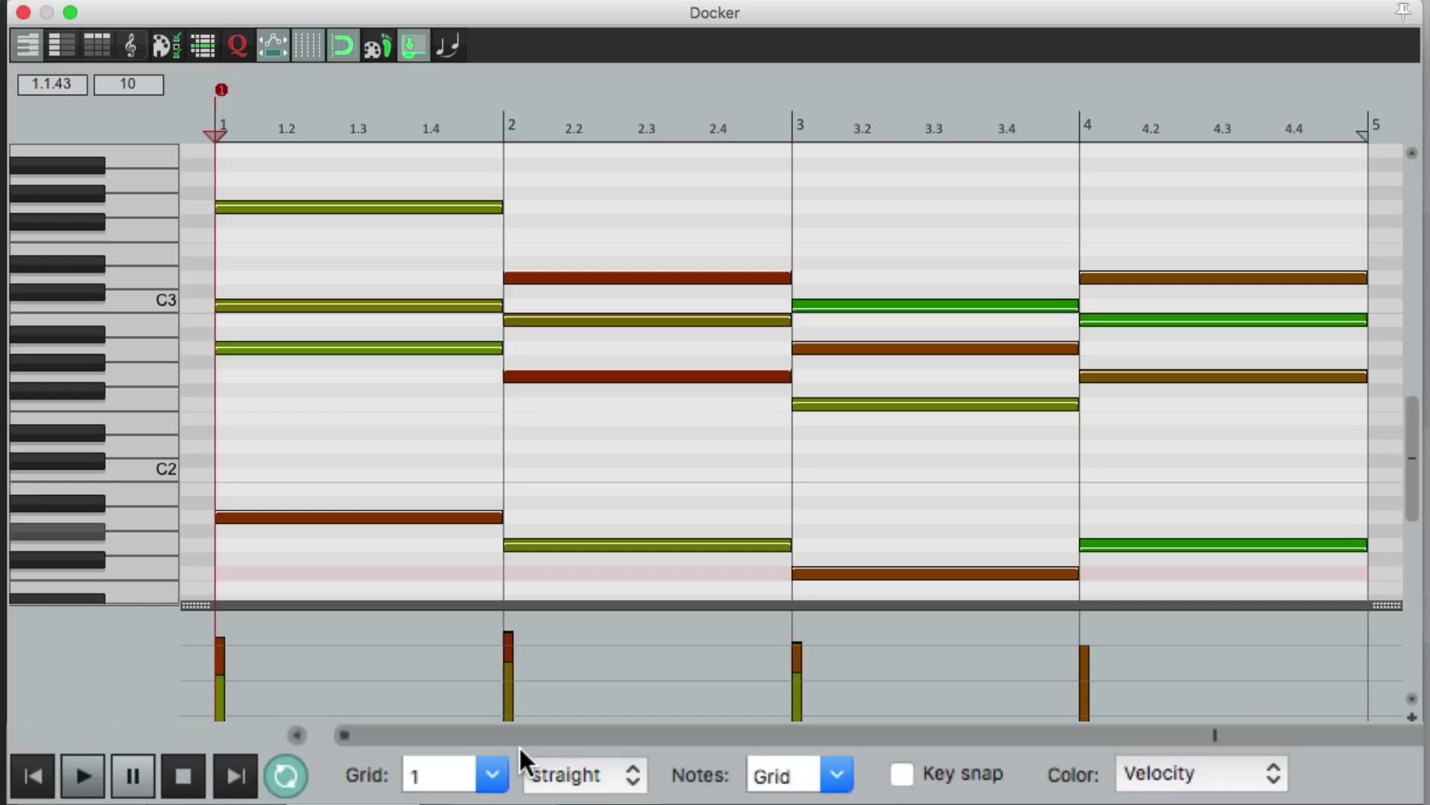
# - Try grid sizes 1/8 then 1/4, keeping the grid type straight
pyautogui.click(486, 774)
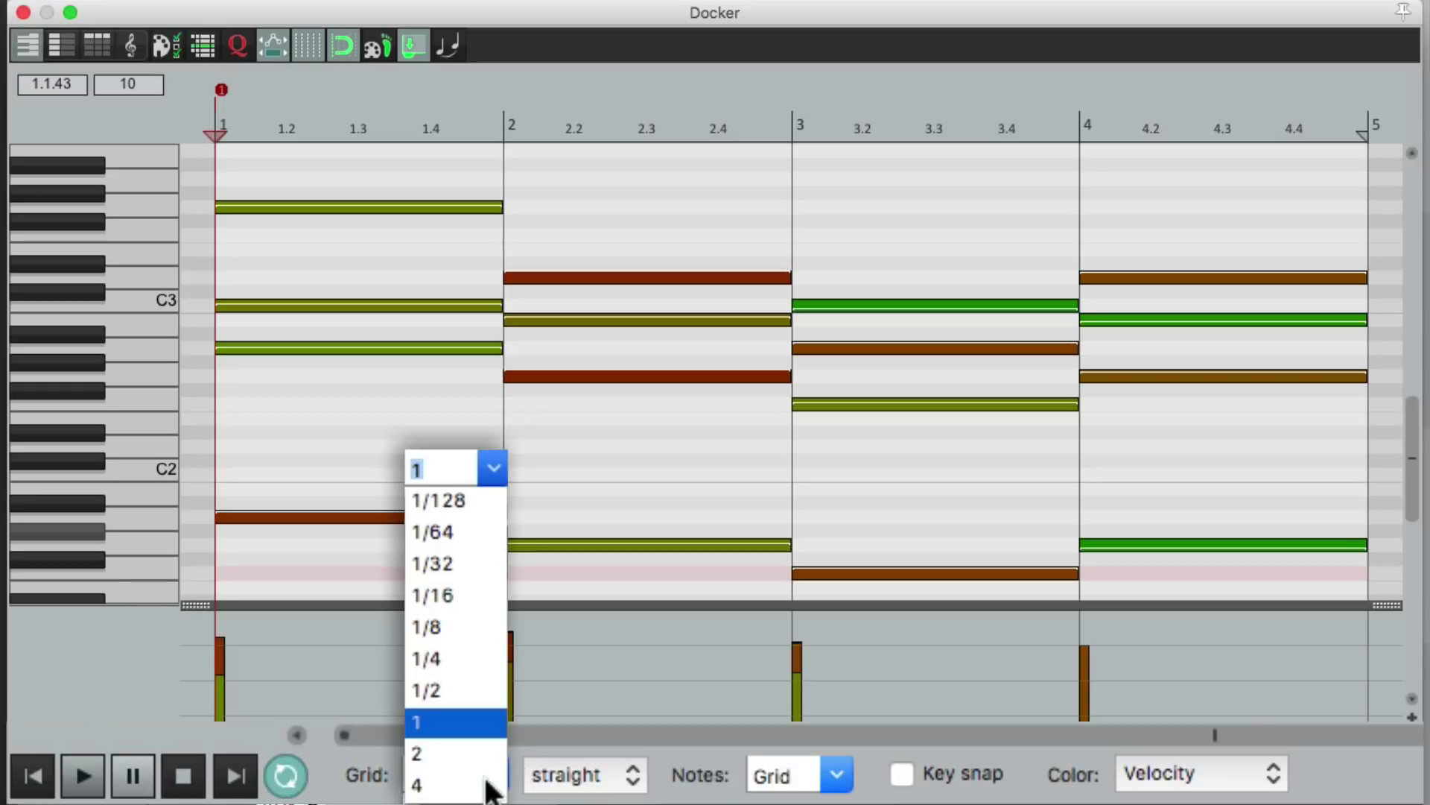
pyautogui.click(453, 628)
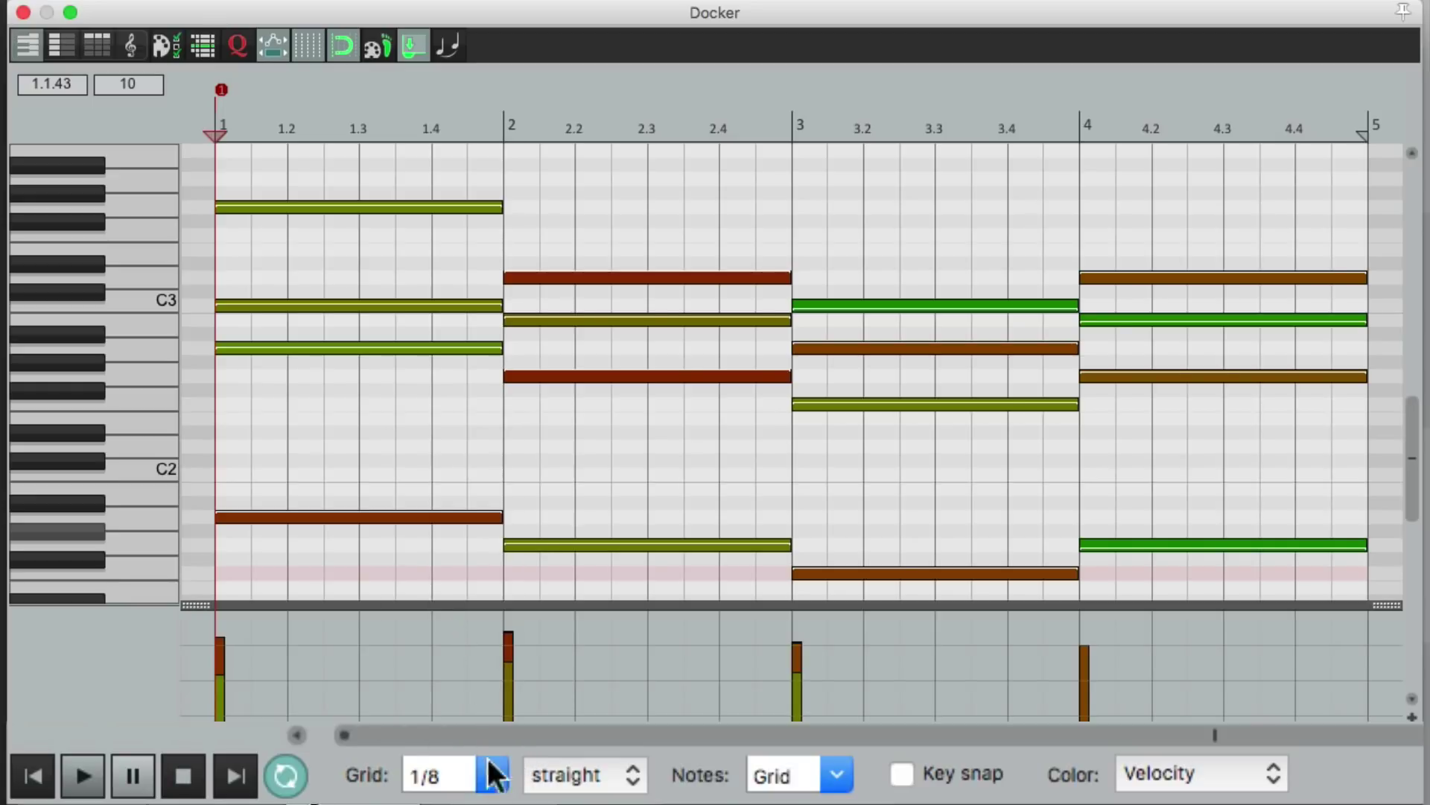
pyautogui.click(485, 774)
pyautogui.click(467, 649)
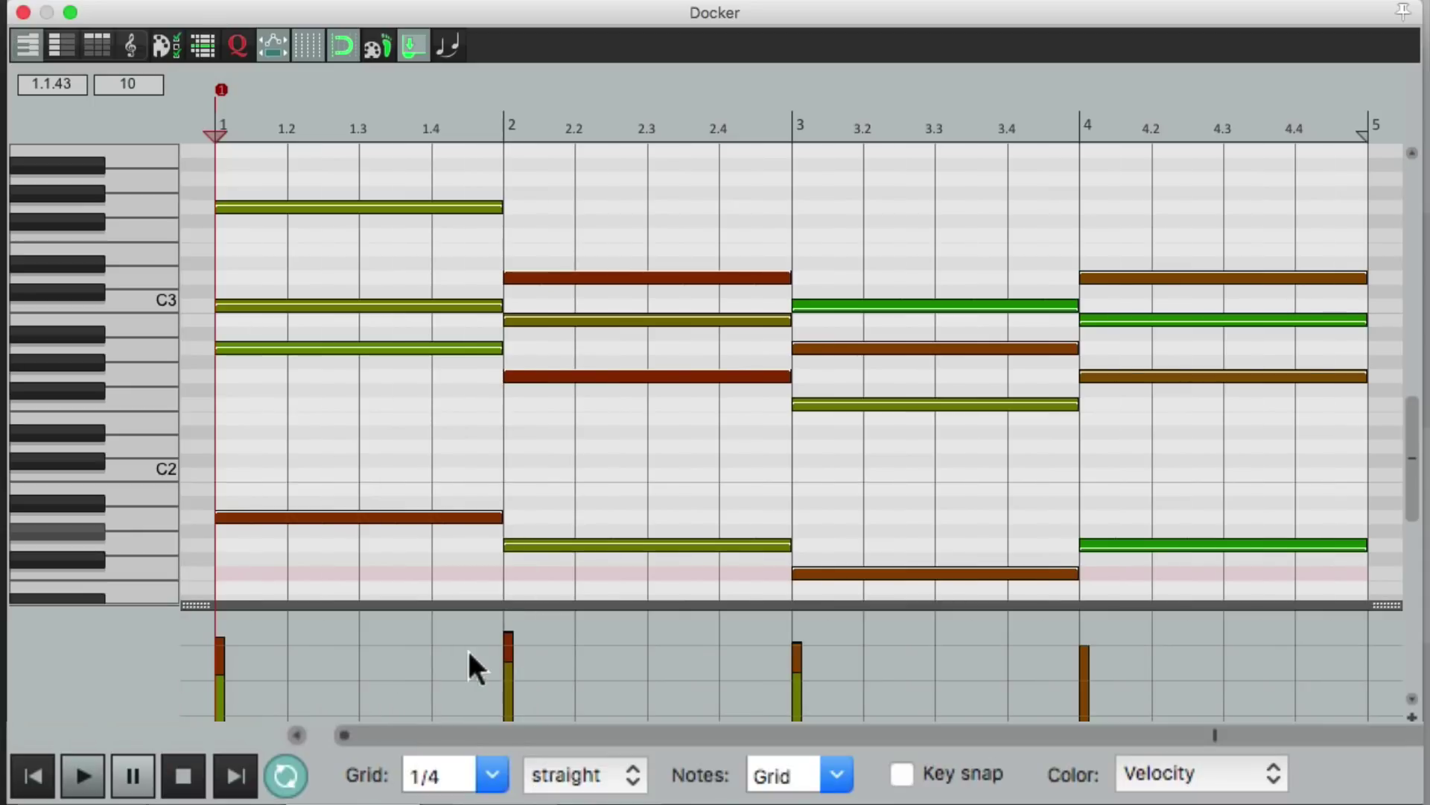
pyautogui.click(588, 778)
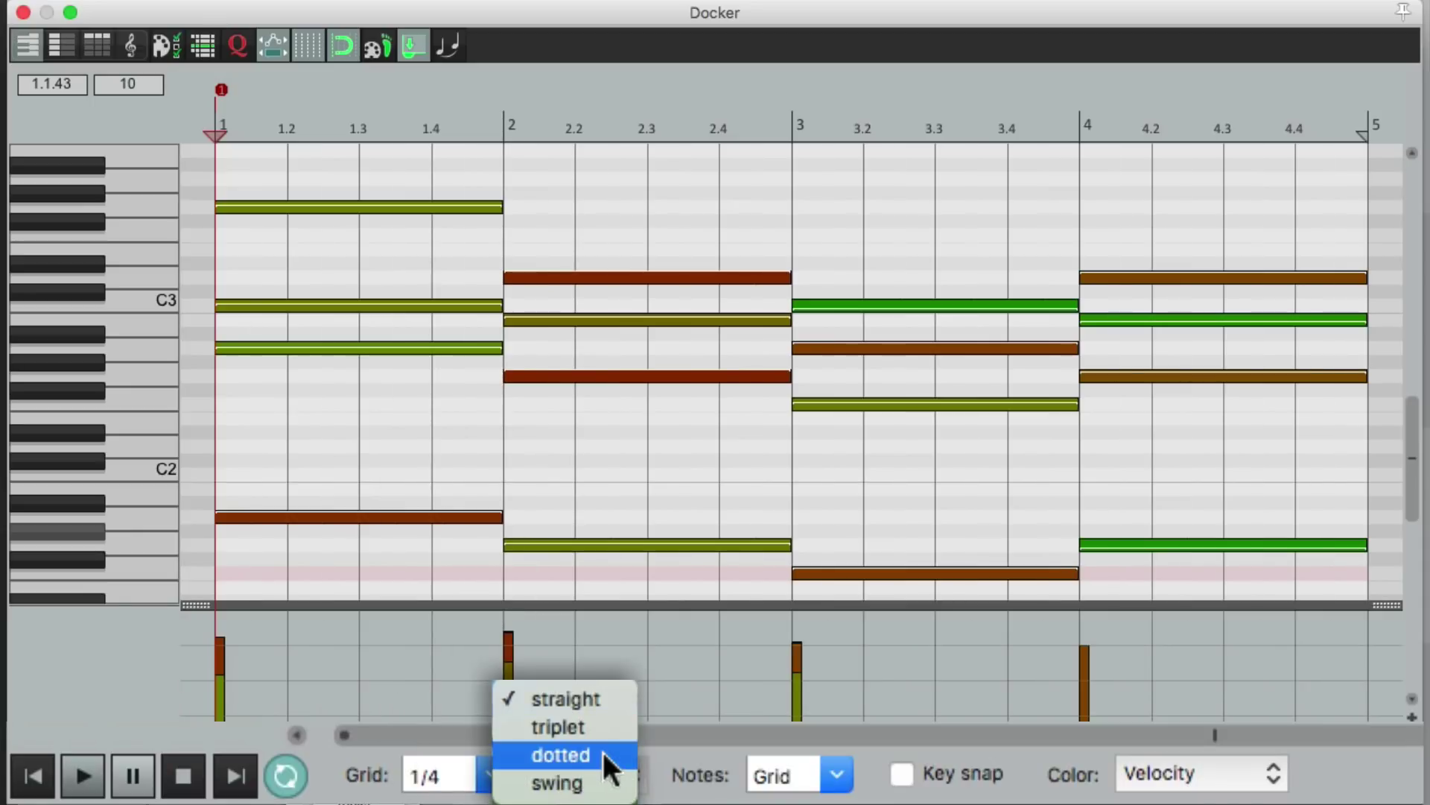
pyautogui.click(663, 773)
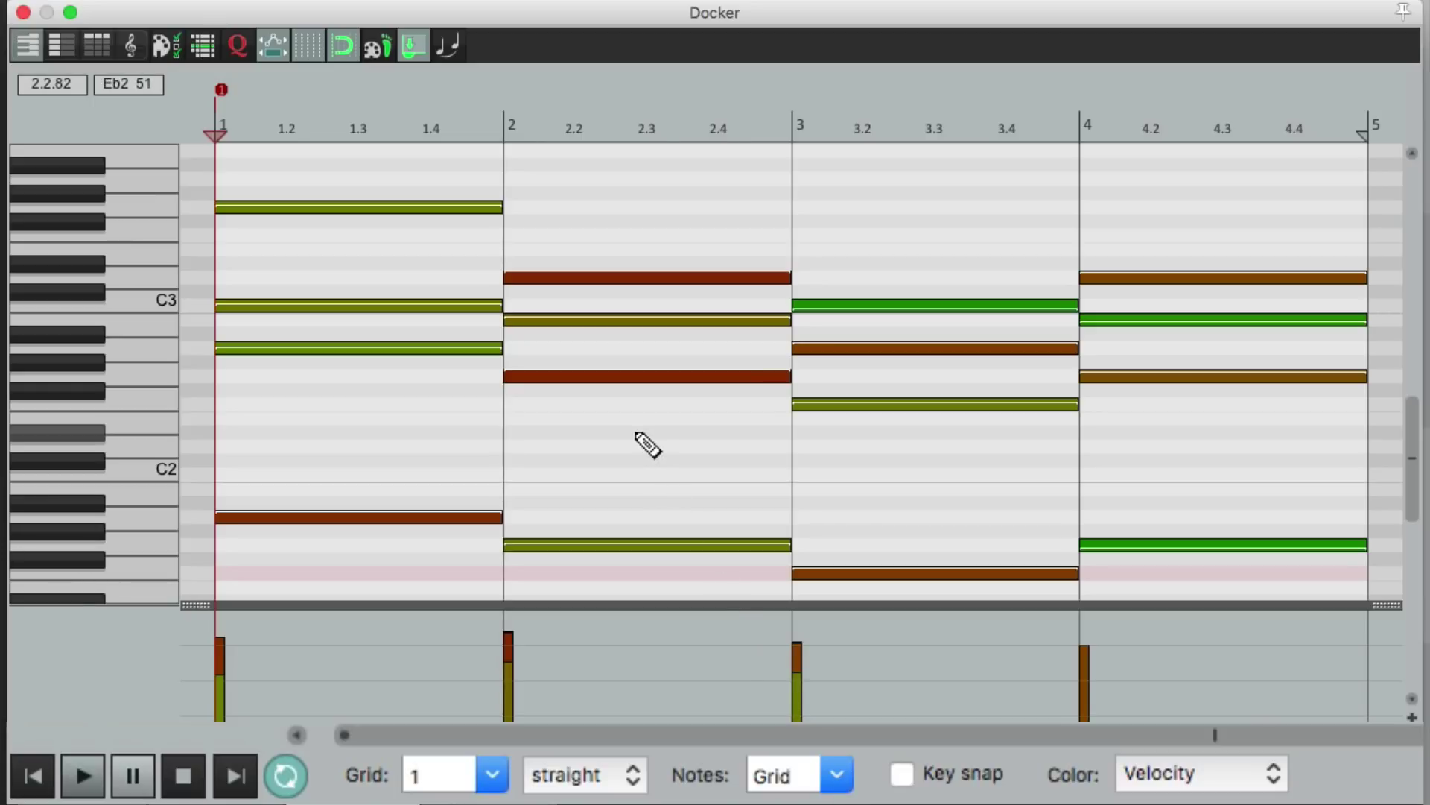
# - Fix new note length at 1/4 straight, undoing the D2 and C2 test notes
pyautogui.click(526, 447)
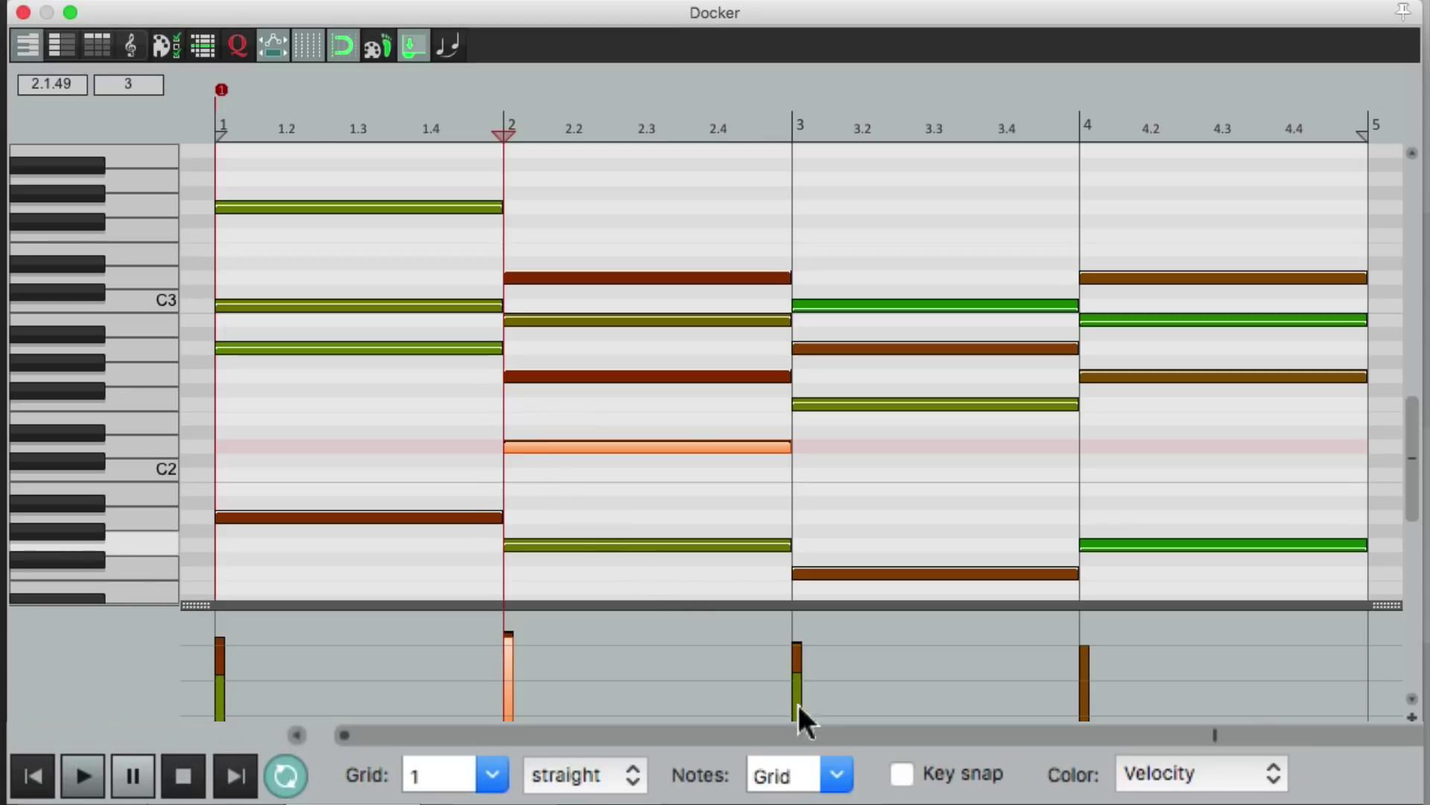
pyautogui.click(835, 775)
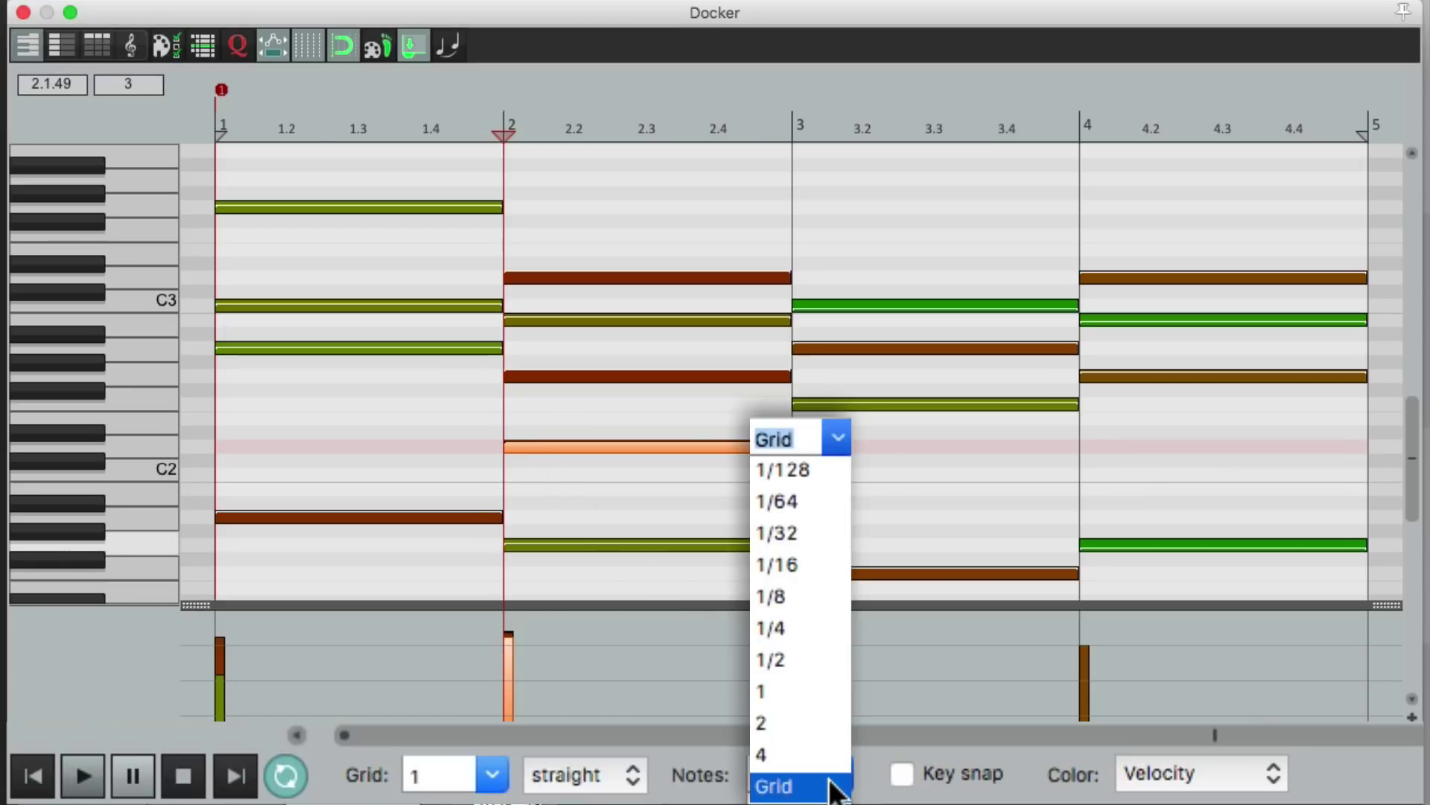
pyautogui.click(798, 626)
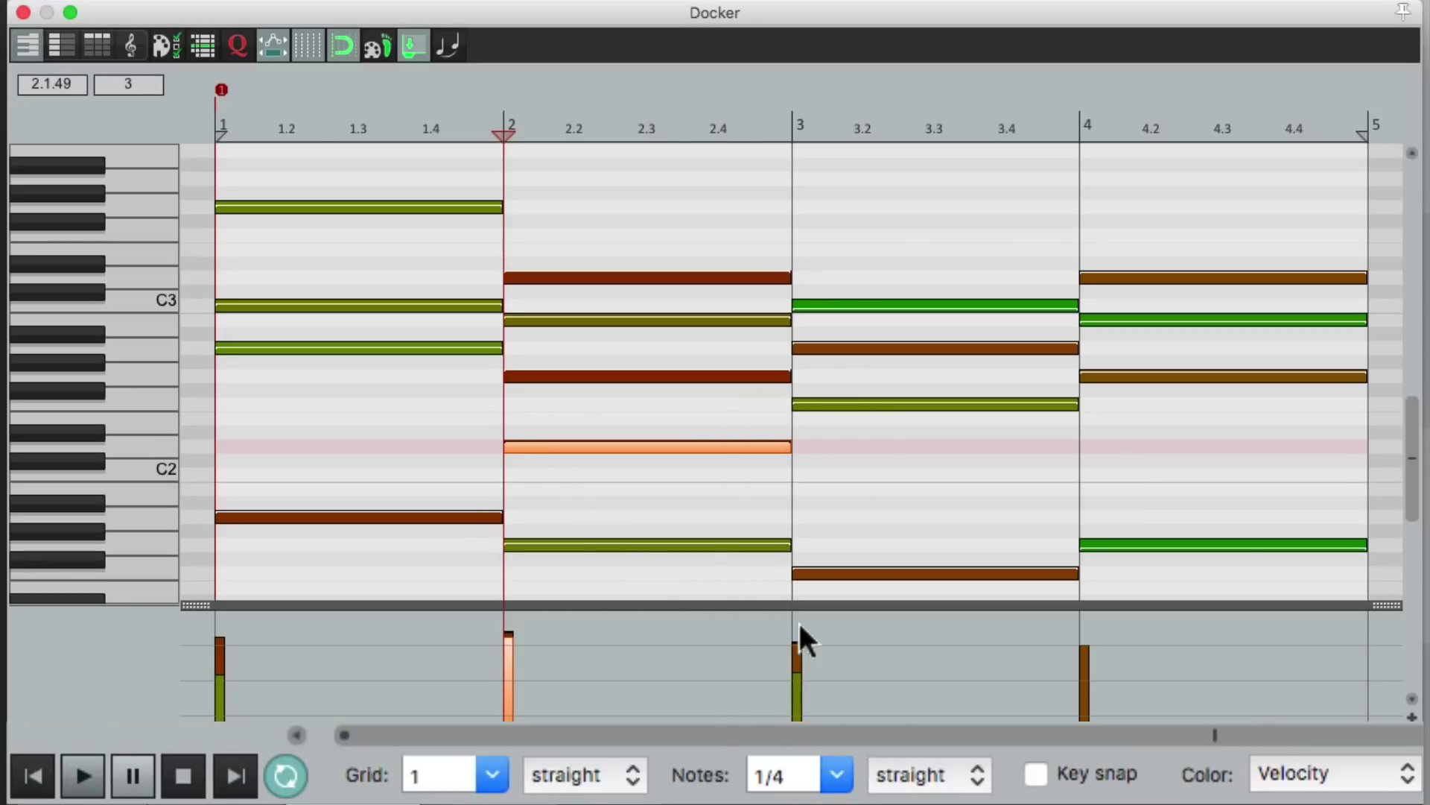
pyautogui.click(525, 475)
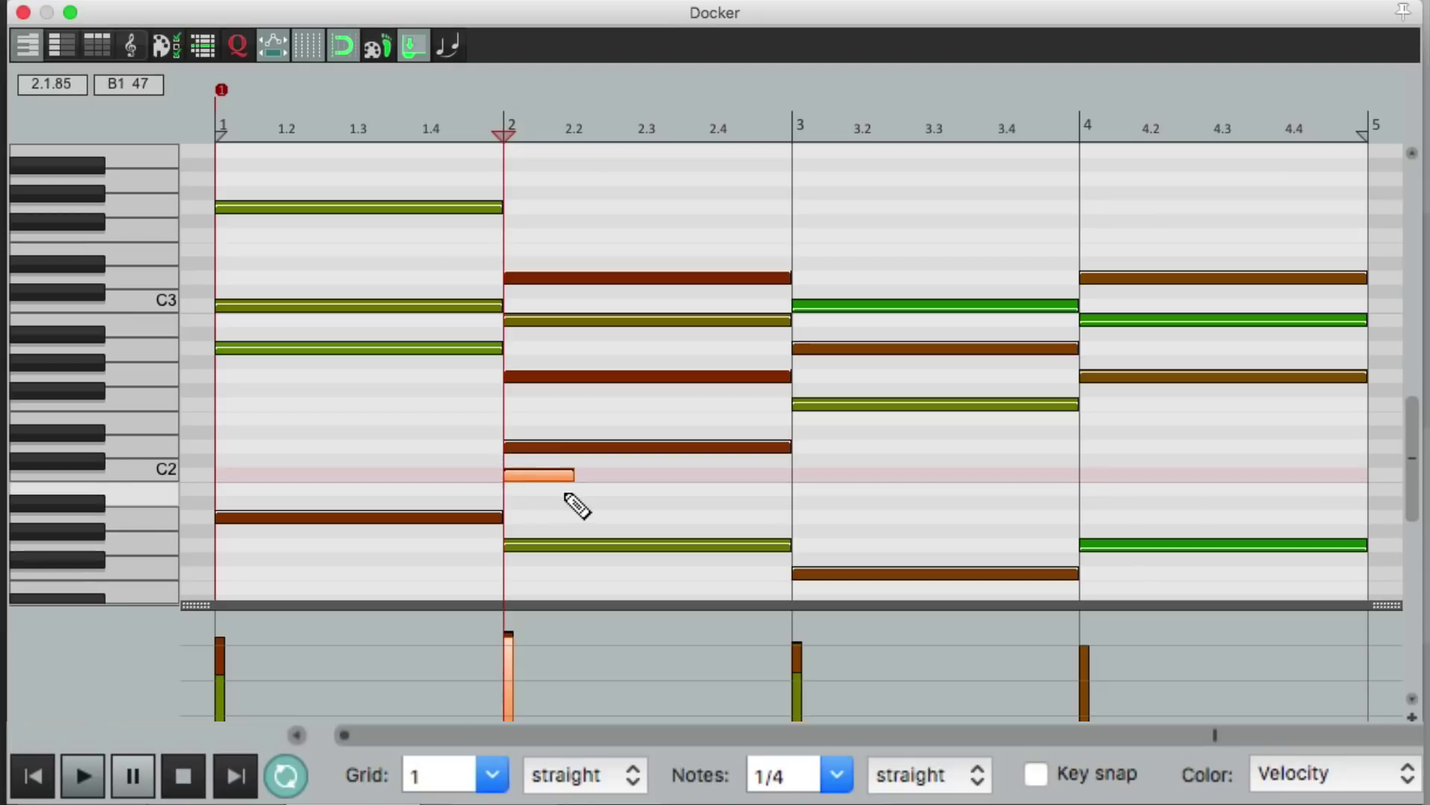
pyautogui.press('super+z')
pyautogui.press('super+z')
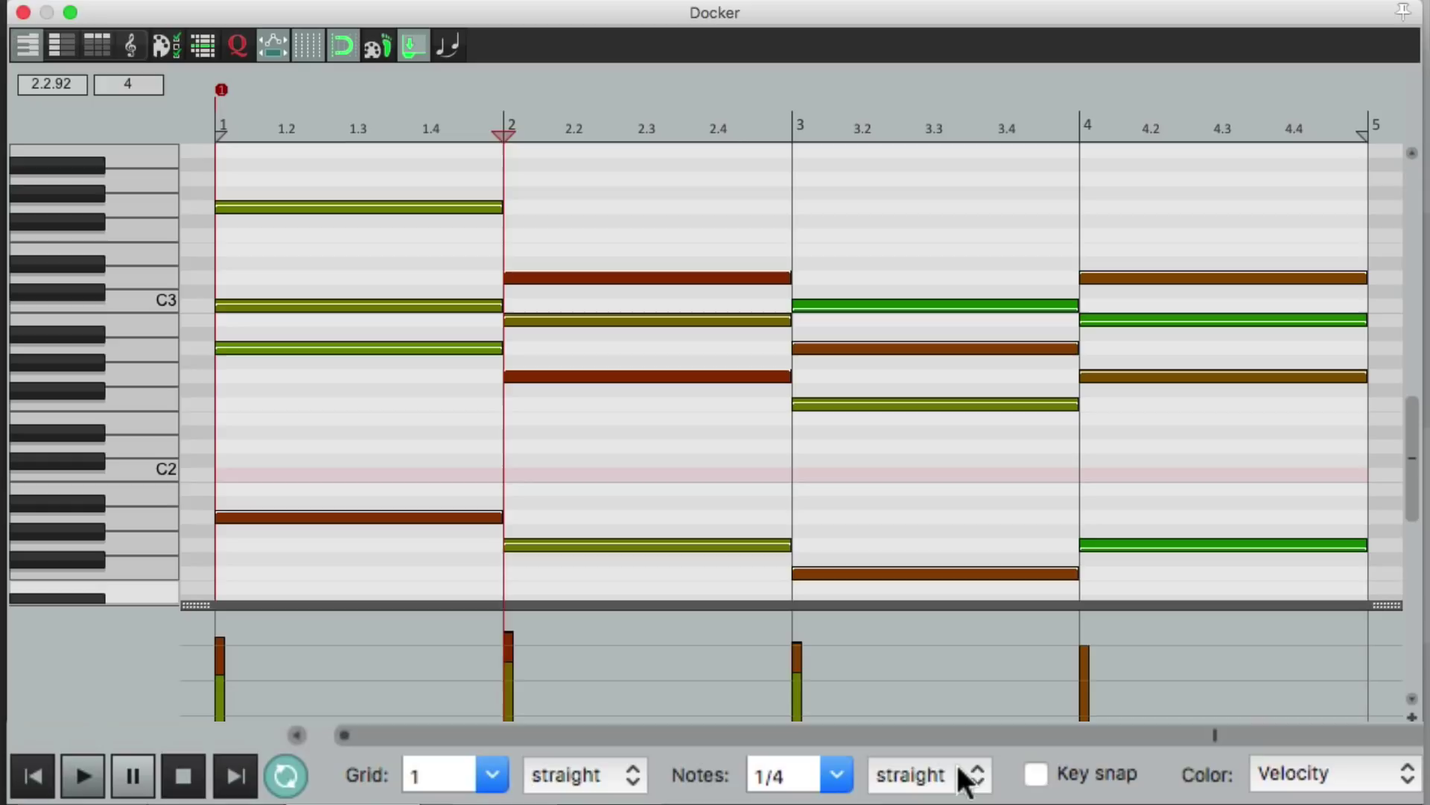
pyautogui.click(961, 775)
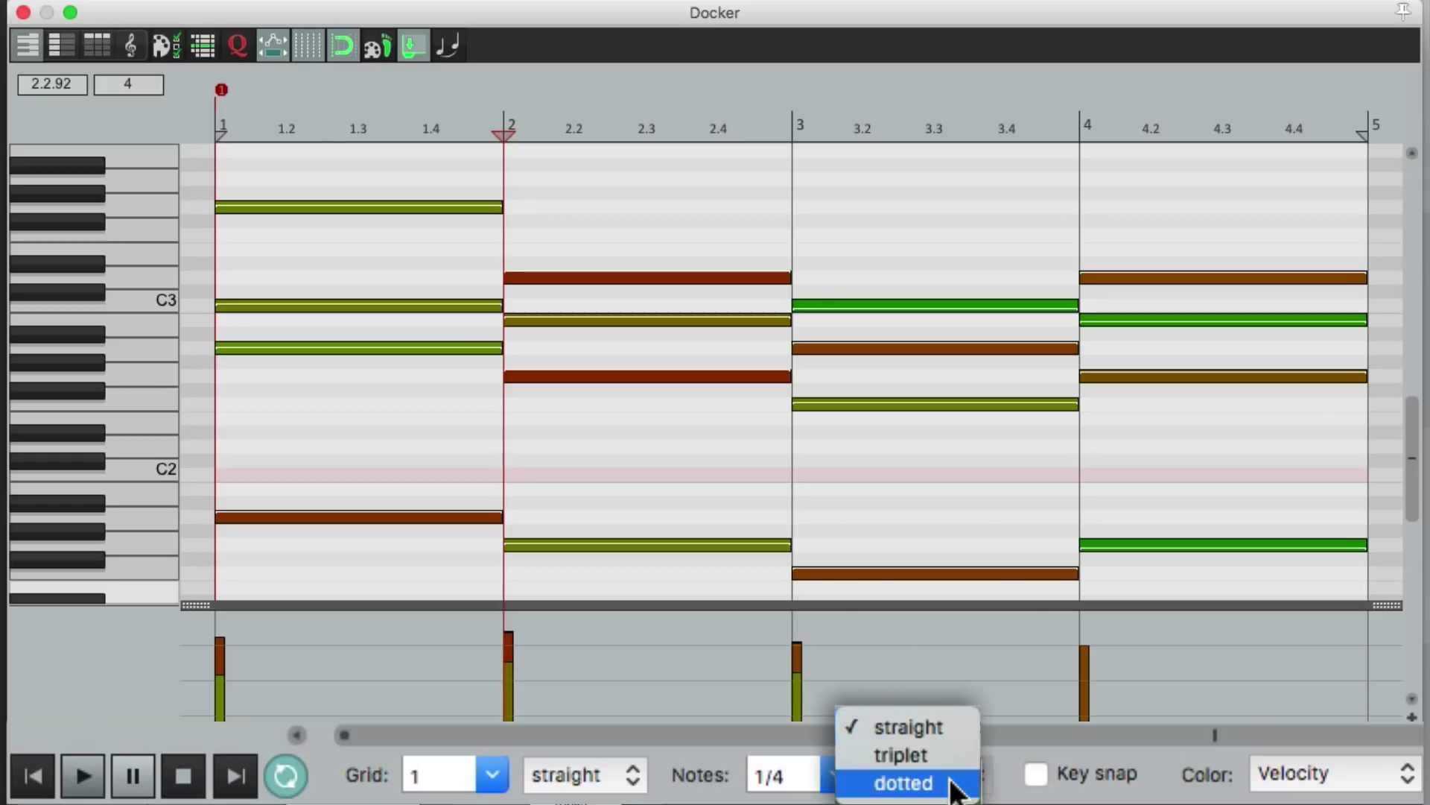
pyautogui.press('Escape')
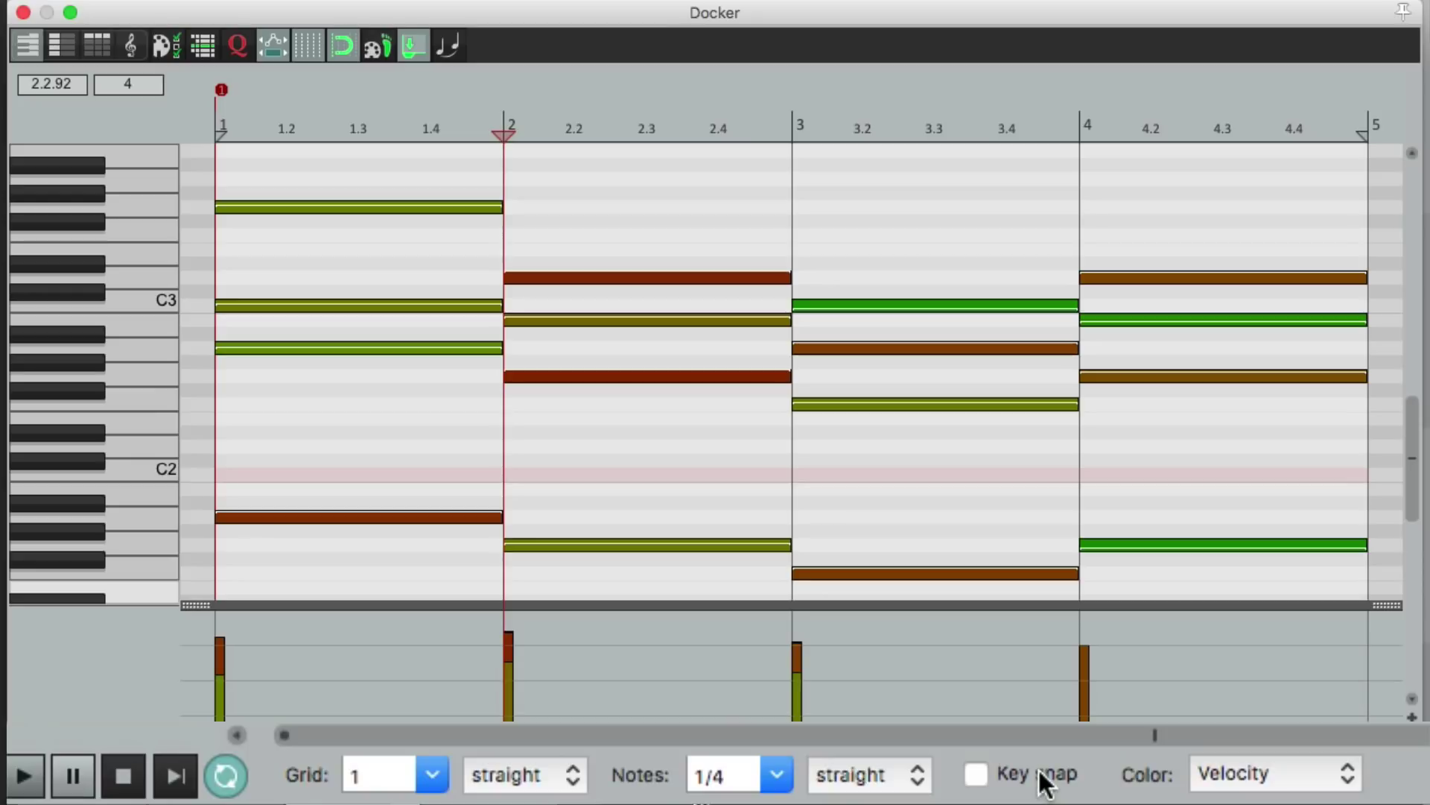
pyautogui.click(976, 774)
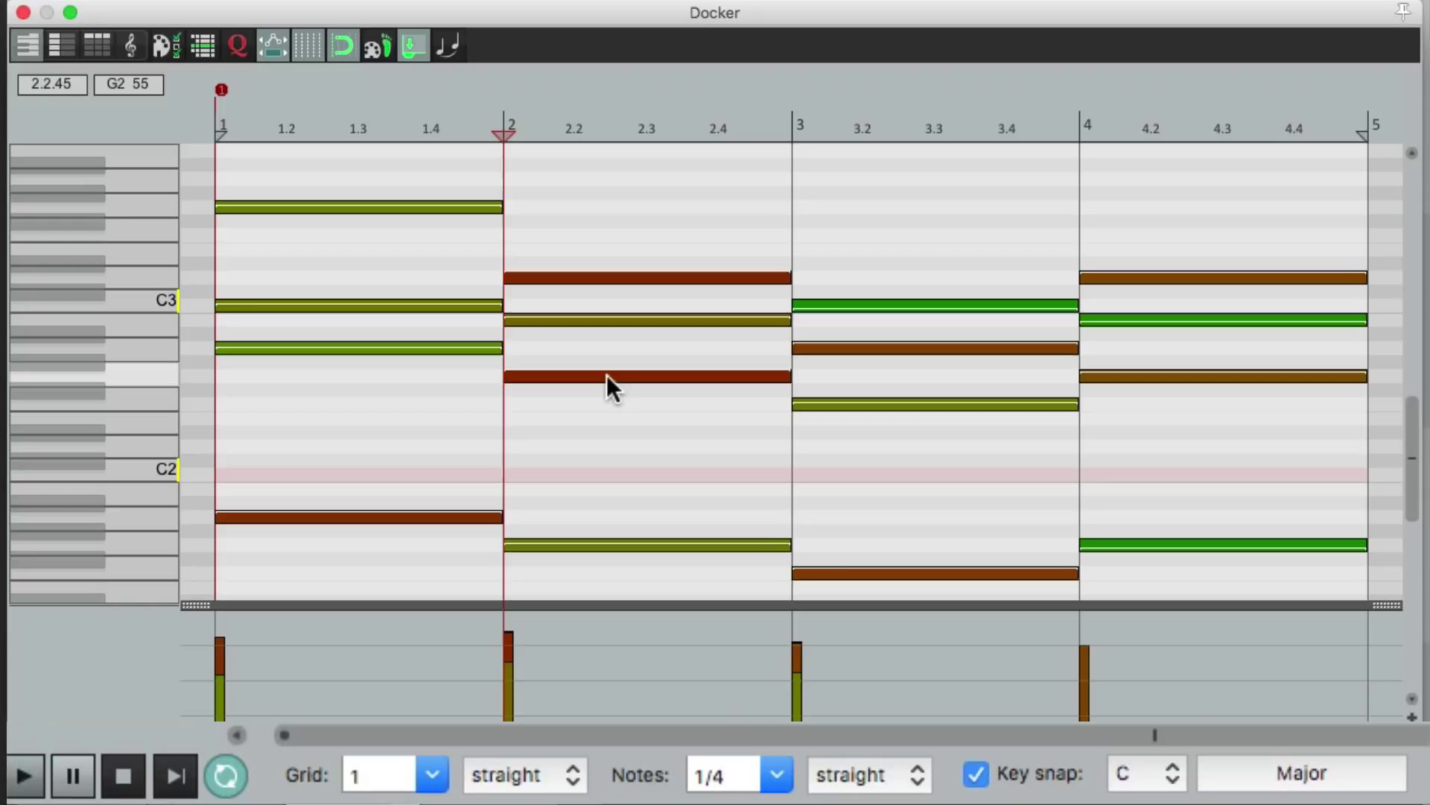
pyautogui.moveTo(607, 374)
pyautogui.mouseDown()
pyautogui.moveTo(614, 507)
pyautogui.moveTo(611, 351)
pyautogui.moveTo(611, 364)
pyautogui.mouseUp()
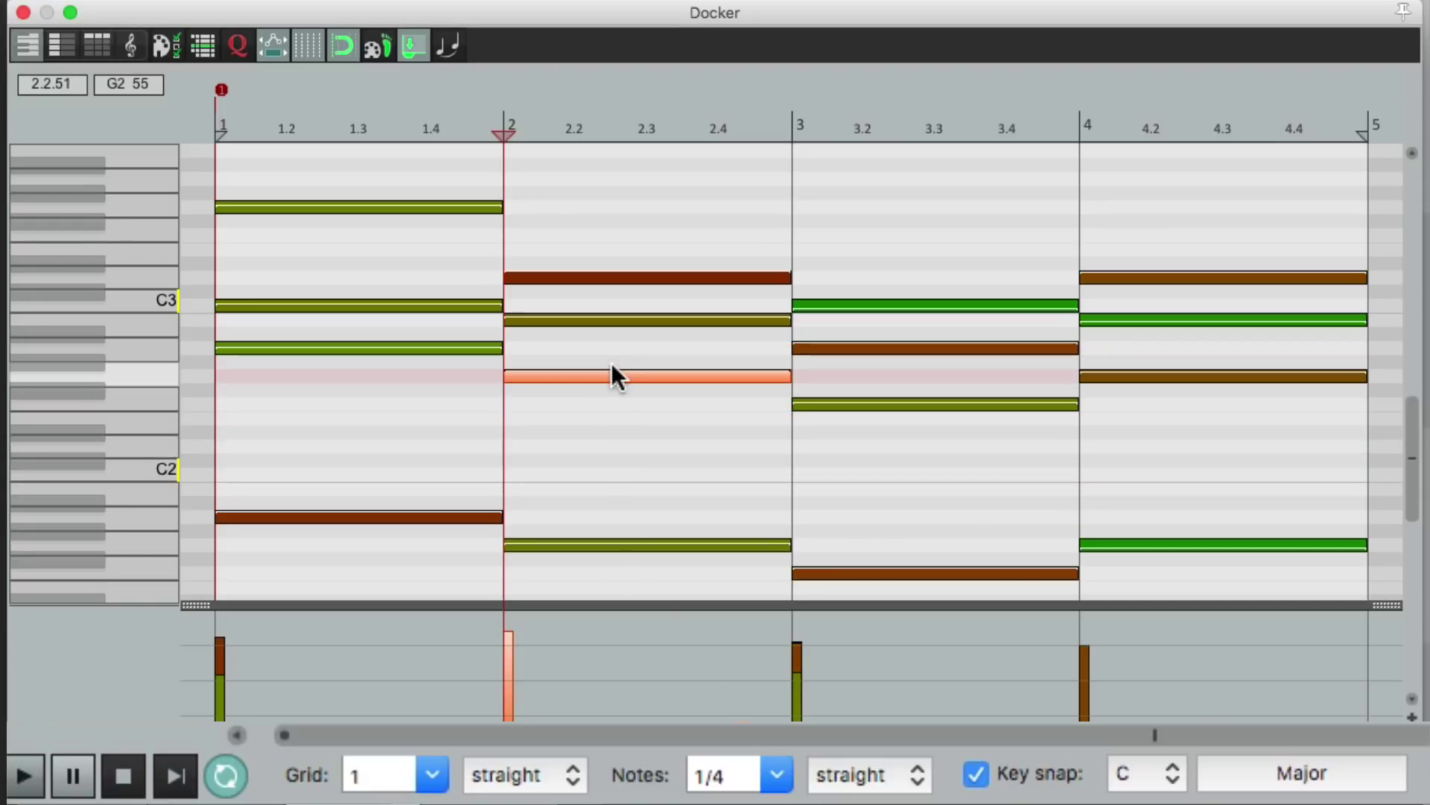
pyautogui.press('Escape')
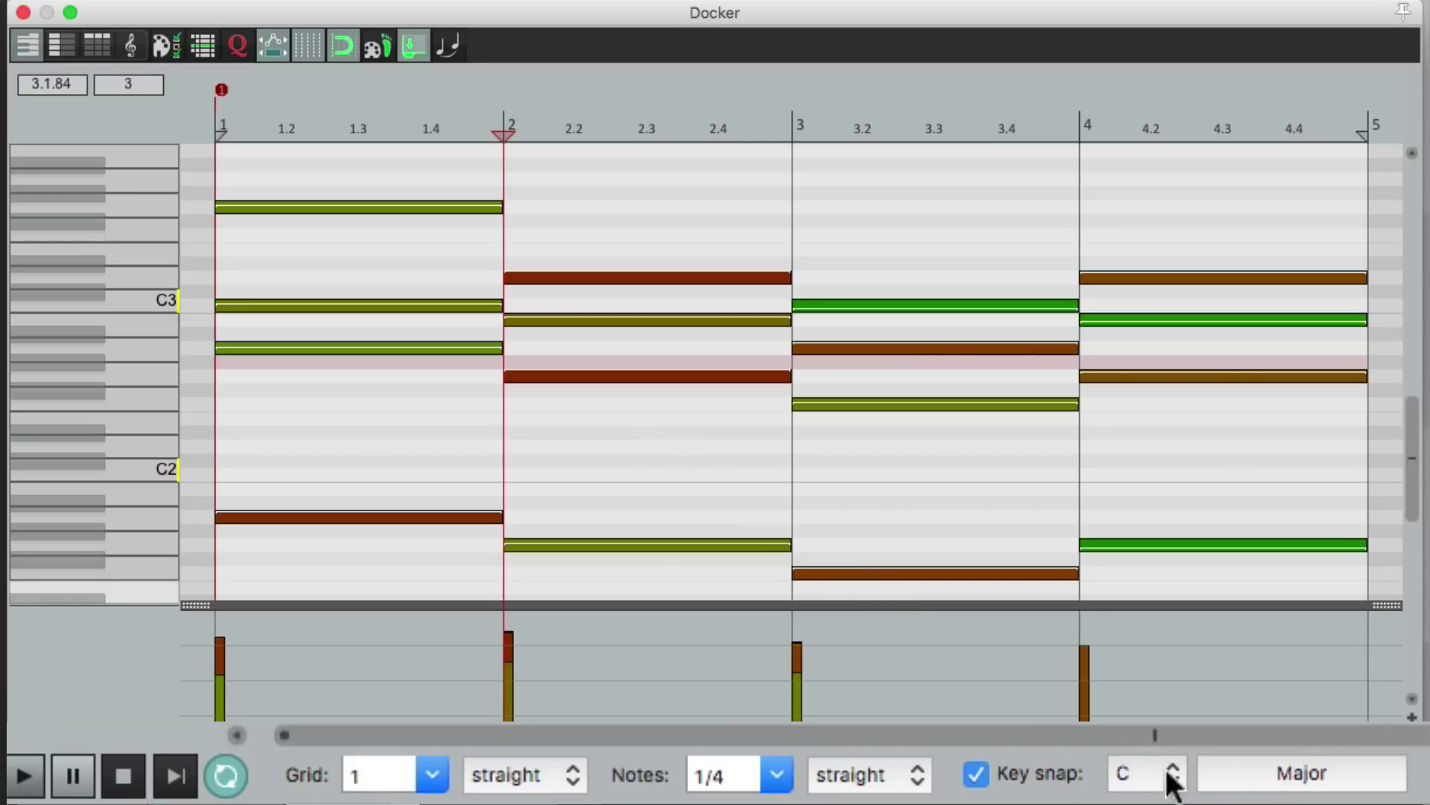
pyautogui.click(976, 775)
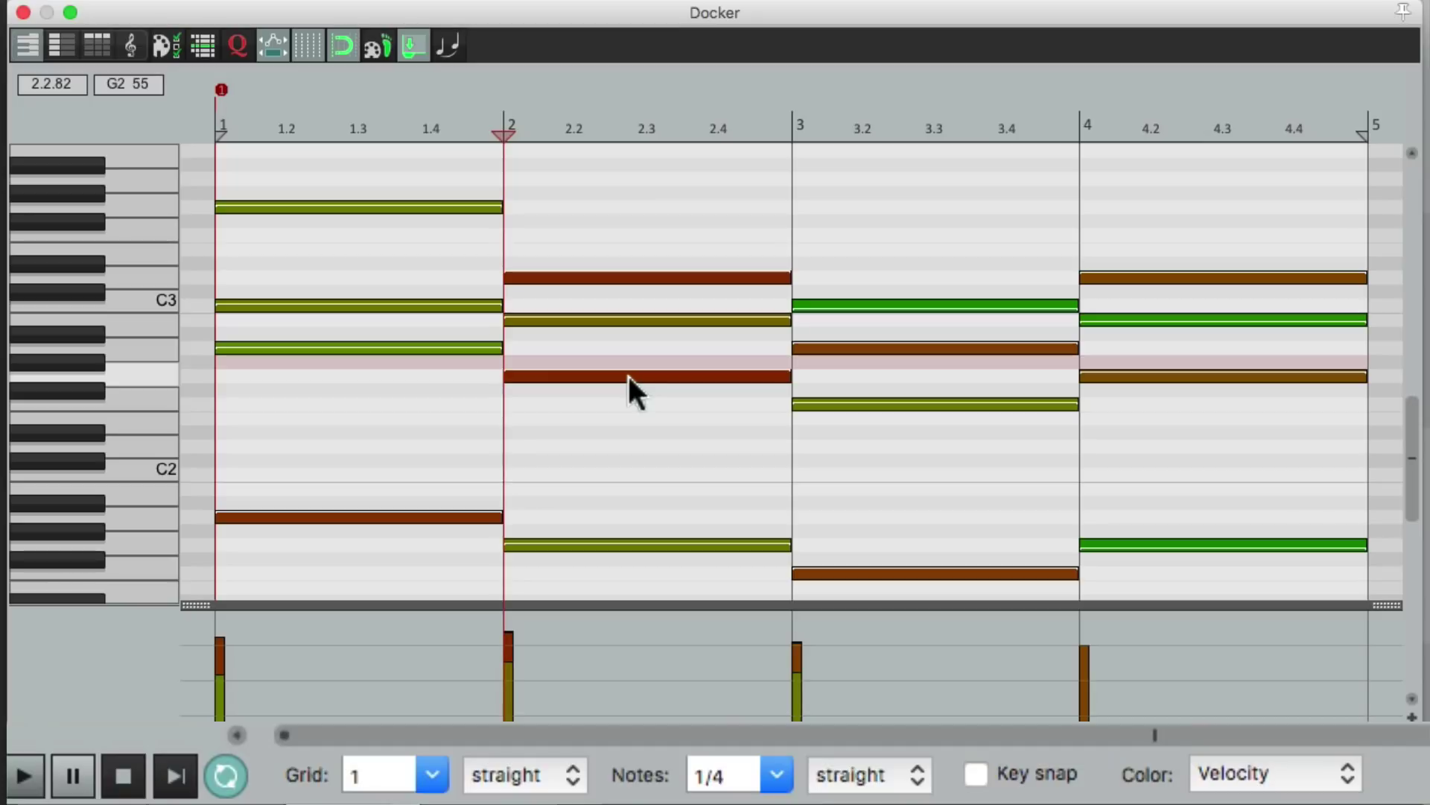
# - Nudge the bar 2 note lower, deselect it, and check the note Color options unchanged
pyautogui.moveTo(631, 378)
pyautogui.mouseDown()
pyautogui.moveTo(627, 498)
pyautogui.moveTo(625, 375)
pyautogui.mouseUp()
pyautogui.click(648, 430)
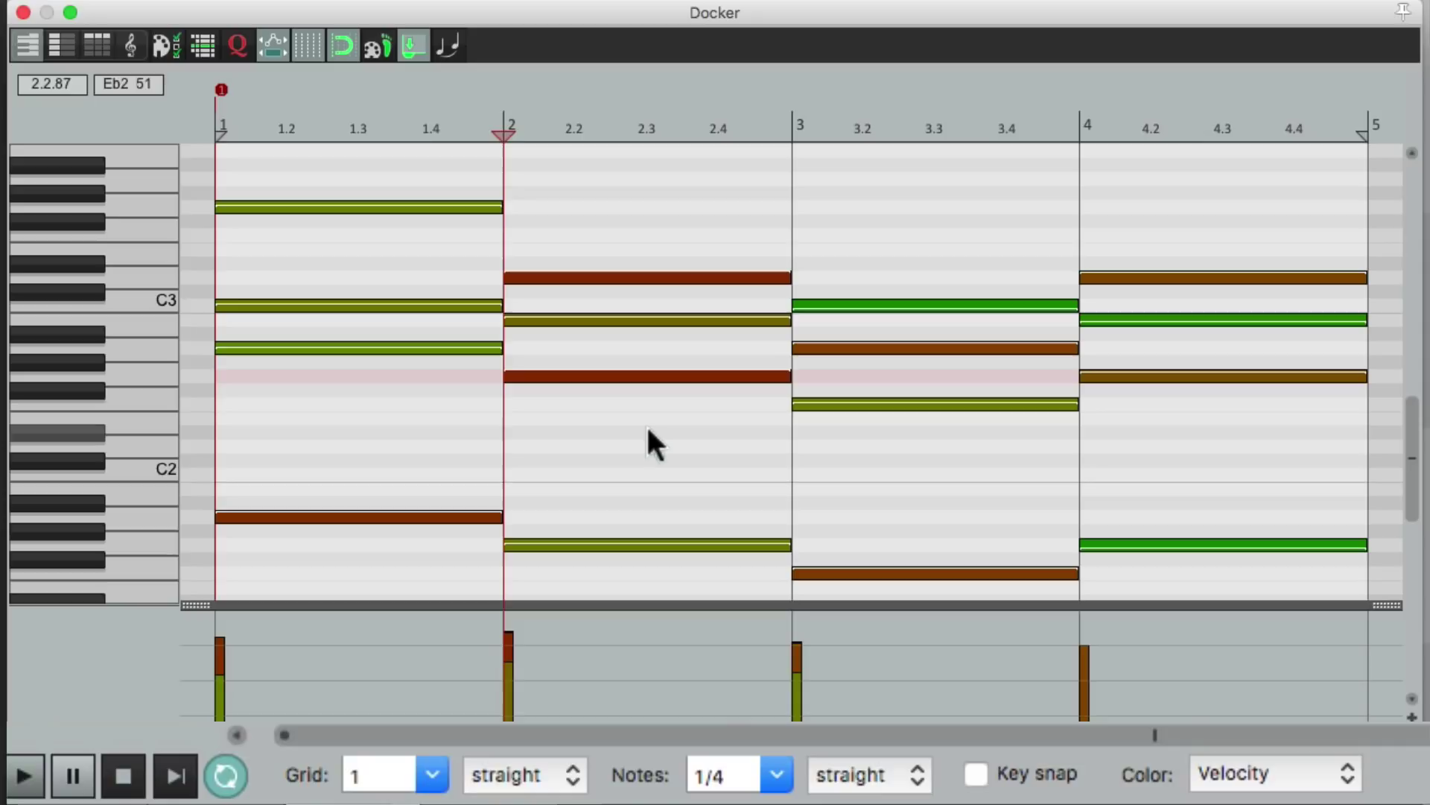
pyautogui.click(1316, 775)
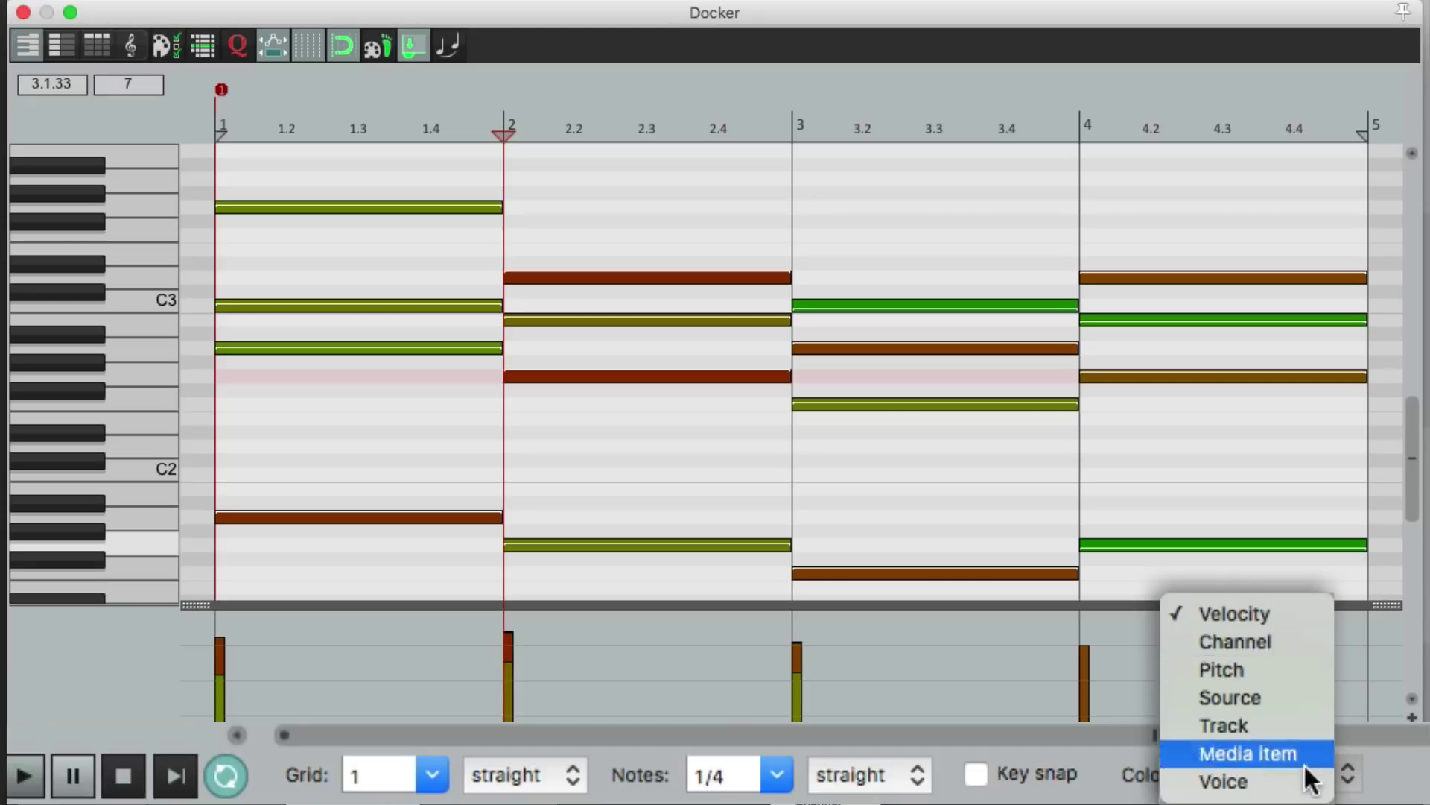
pyautogui.press('Escape')
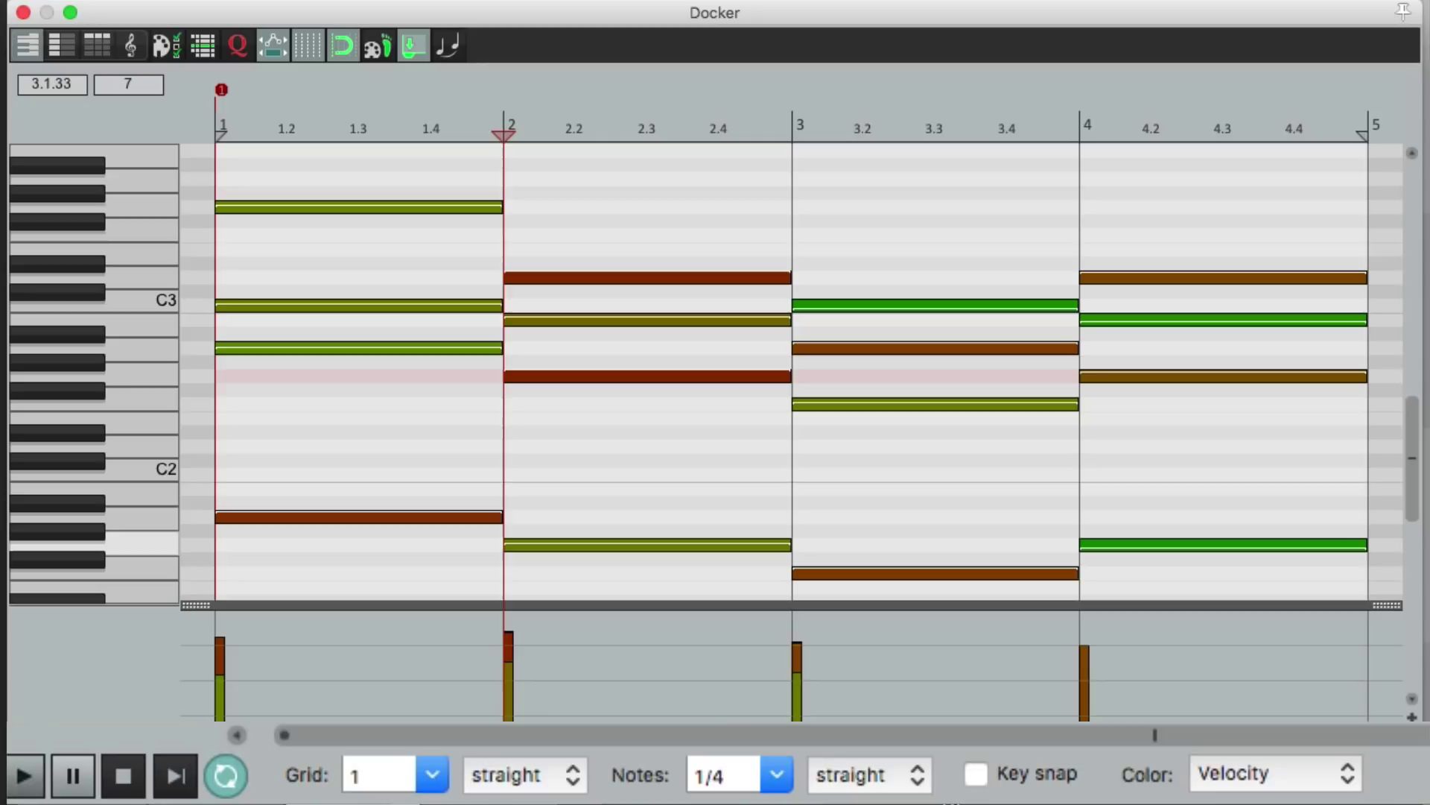
# - From the editor's context menu, choose View > Mode: piano roll
pyautogui.rightClick(167, 123)
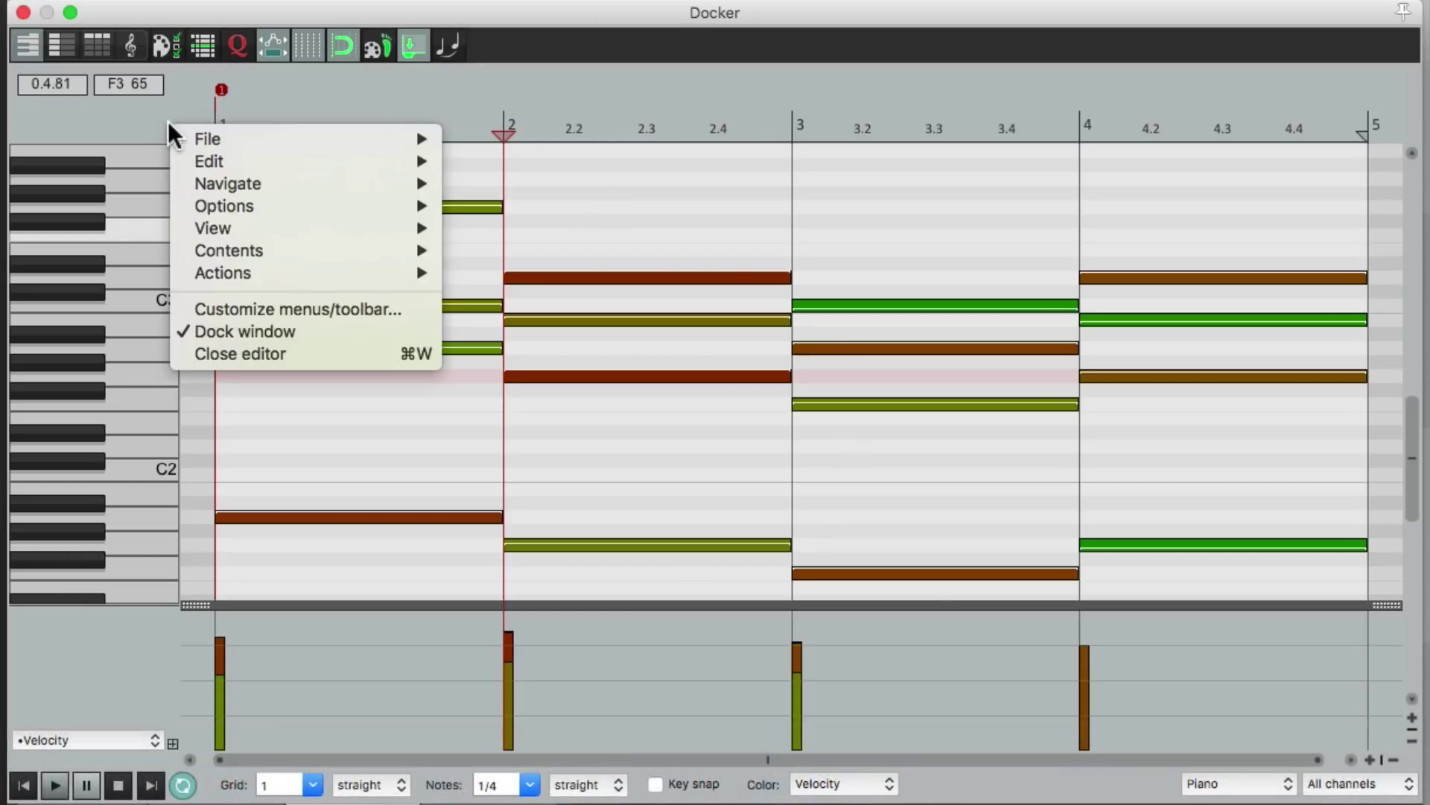
pyautogui.moveTo(181, 225)
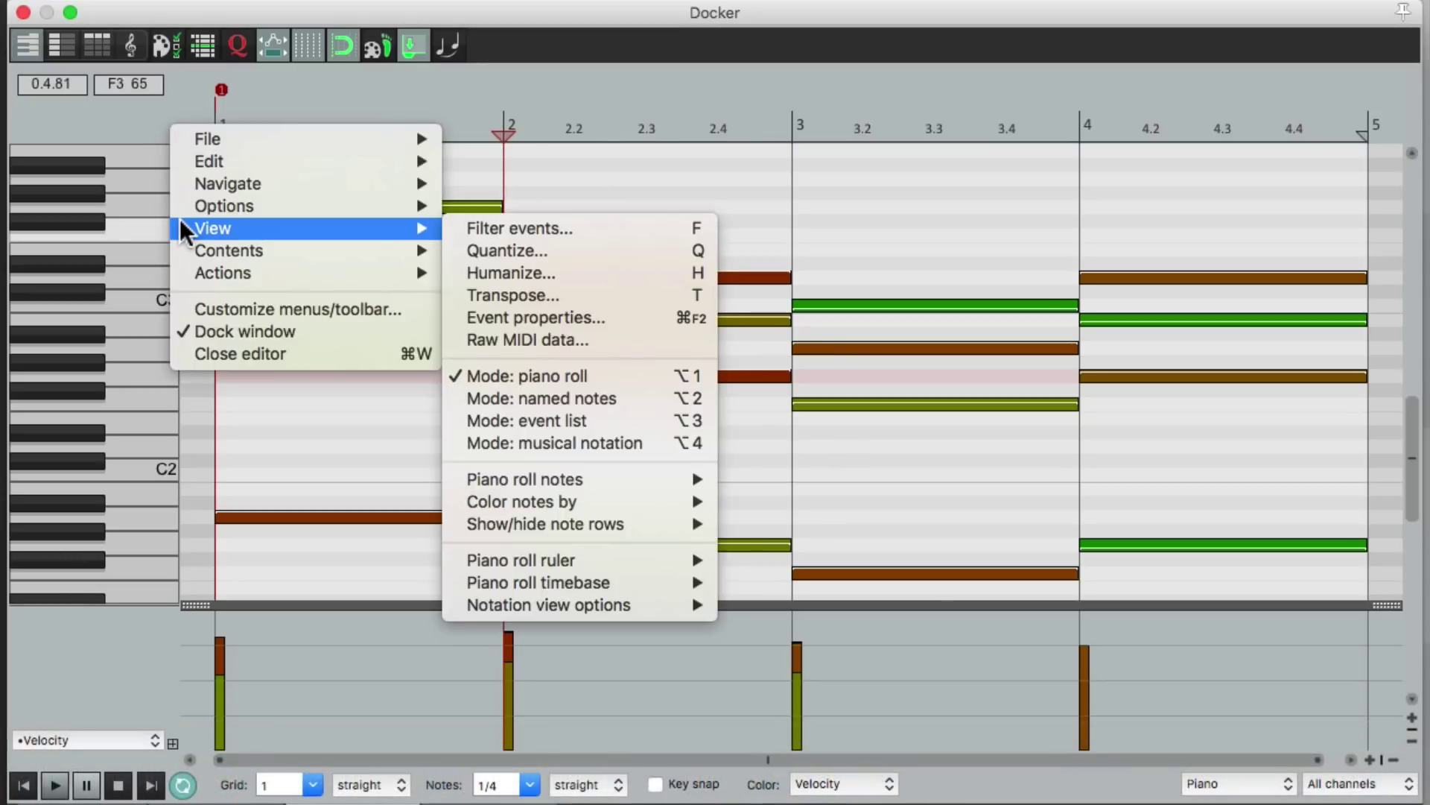
pyautogui.click(658, 377)
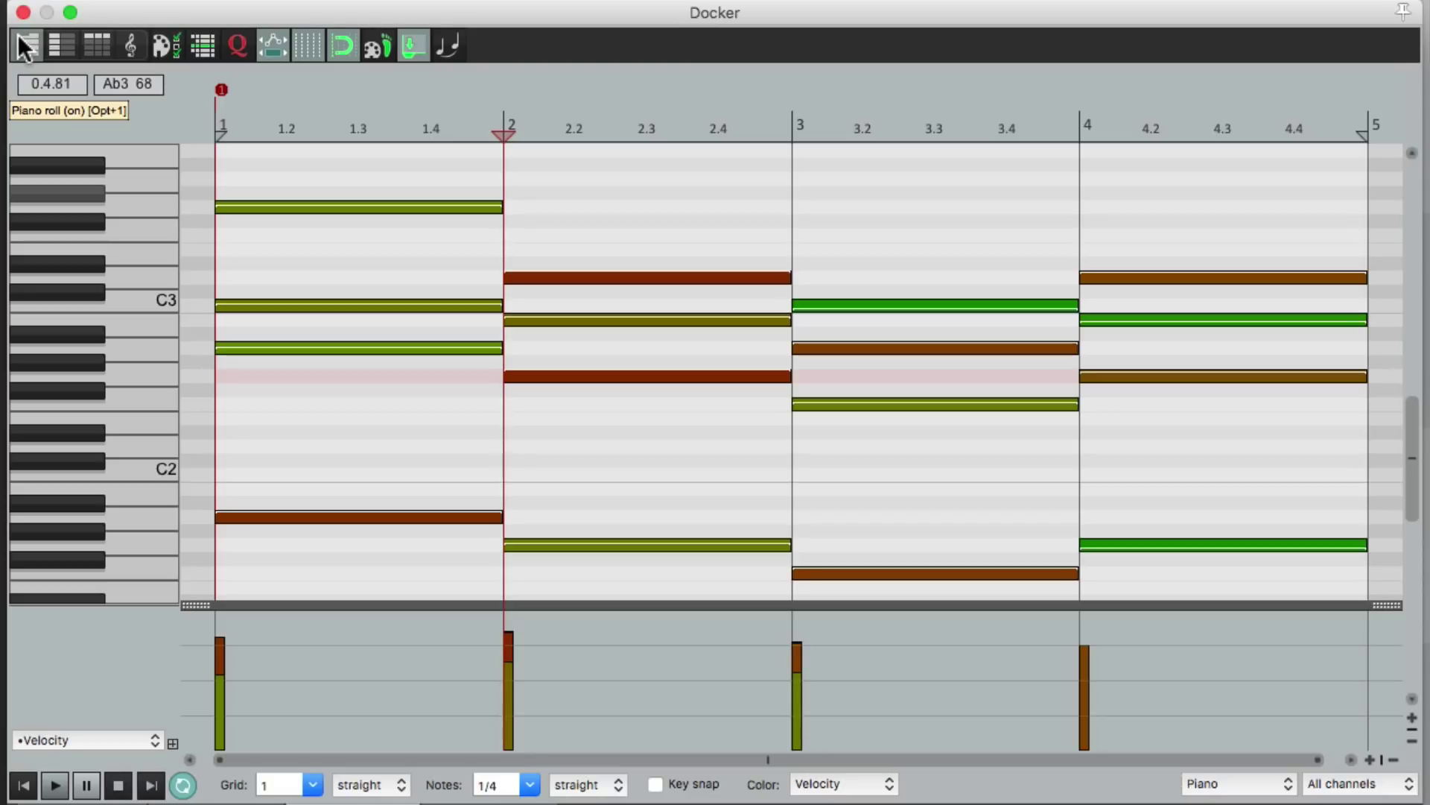
# - Cycle through named notes, event list and musical notation views, ending on named notes
pyautogui.click(59, 43)
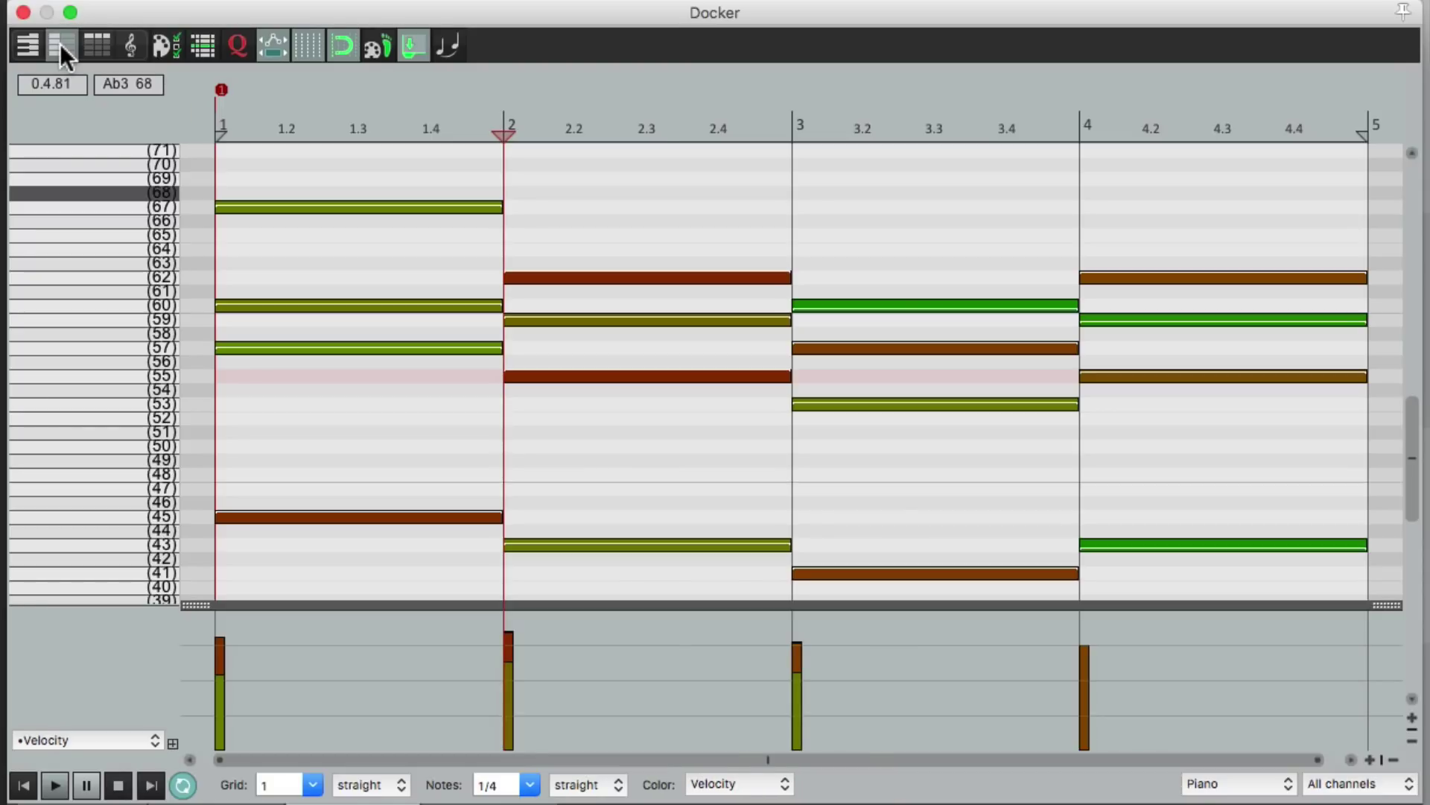
pyautogui.click(91, 45)
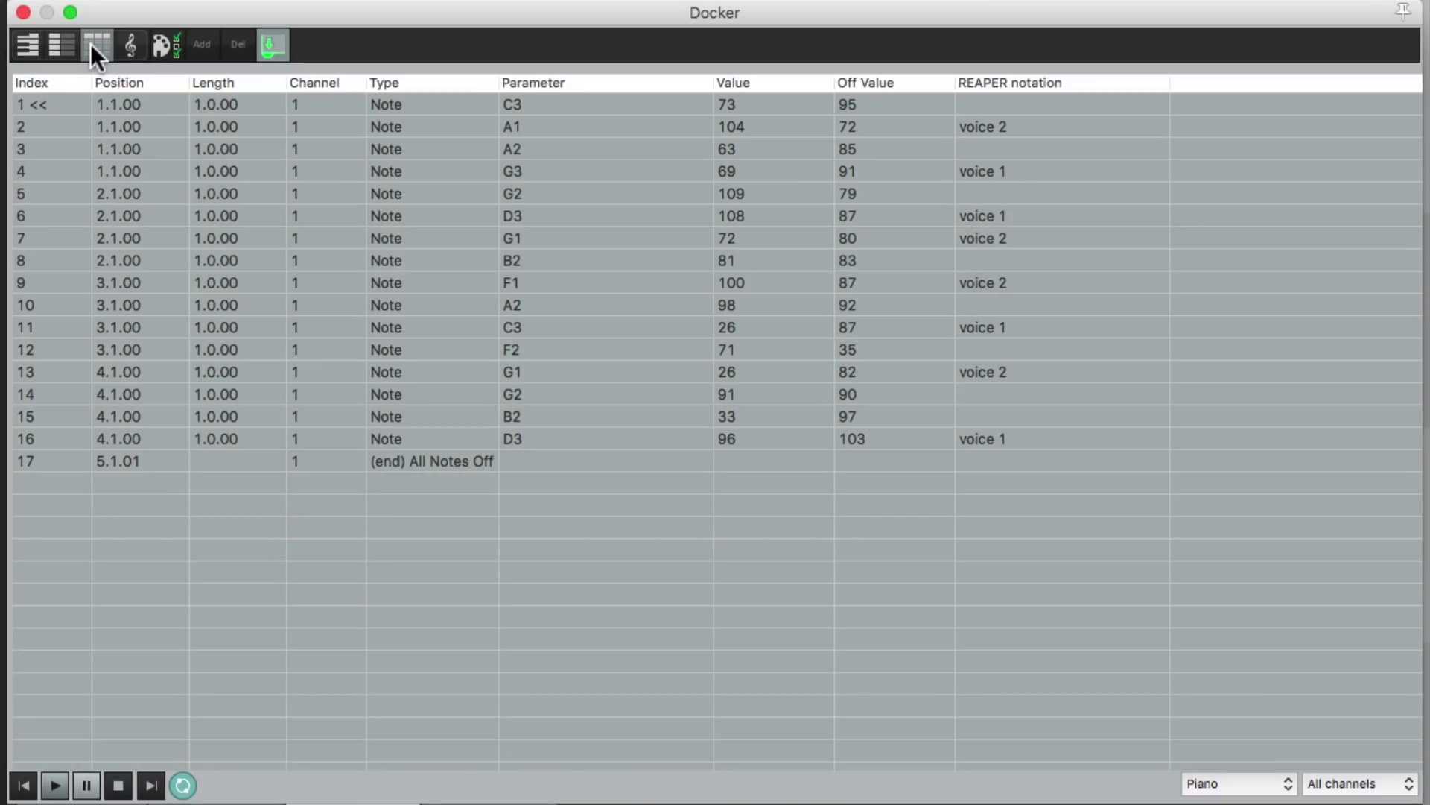
pyautogui.click(128, 45)
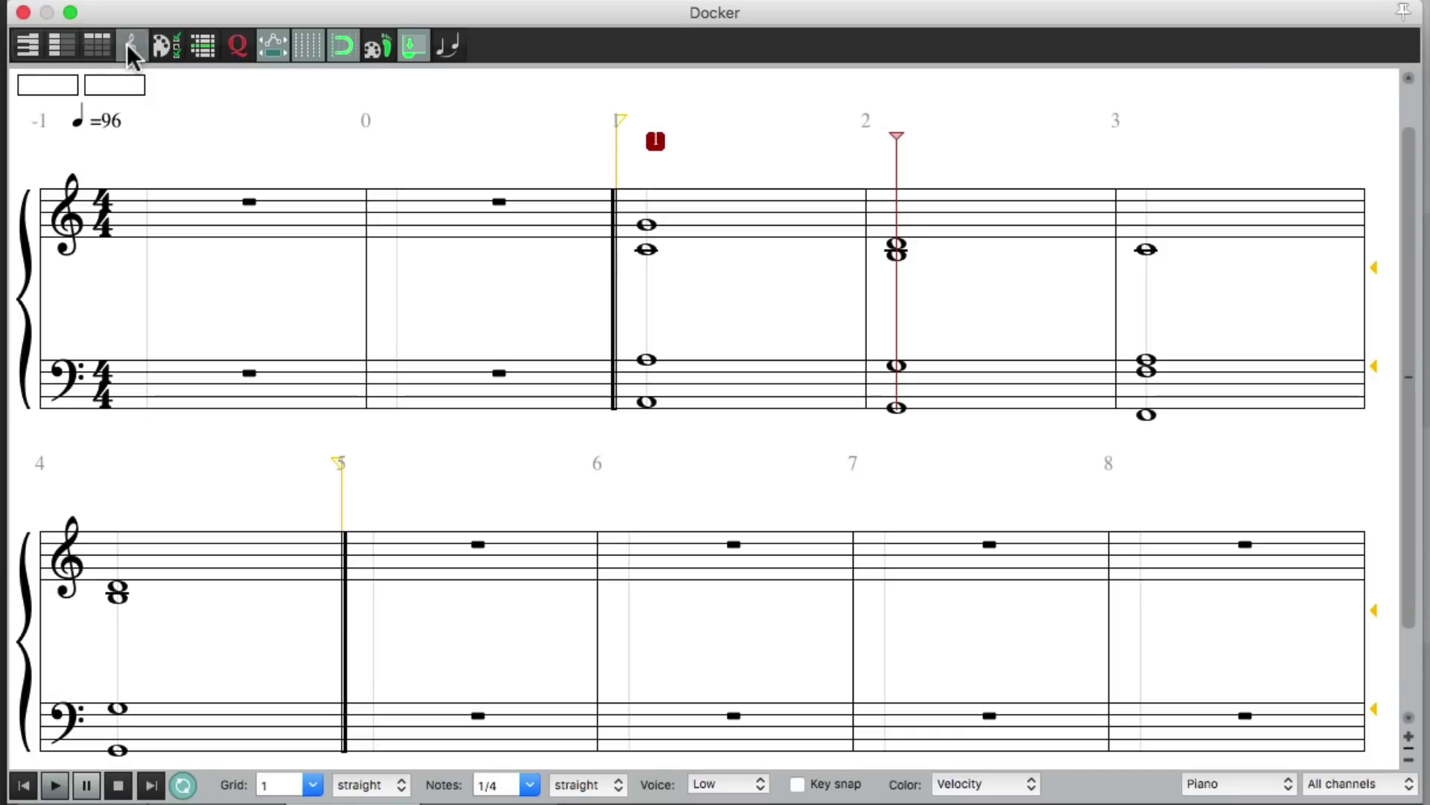
pyautogui.click(60, 45)
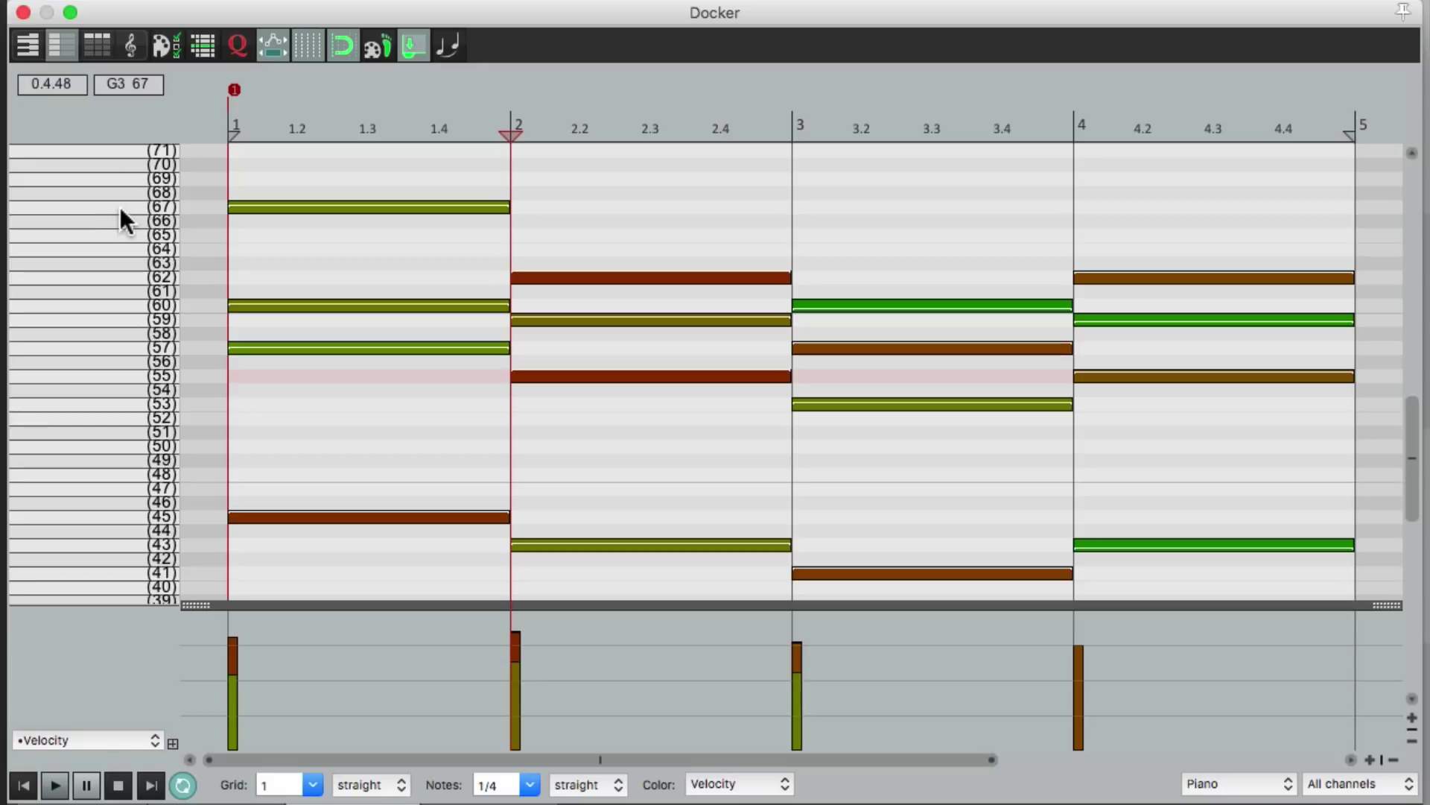
# - Open the Drums item in the MIDI editor with numbered note rows and nothing selected
pyautogui.click(23, 13)
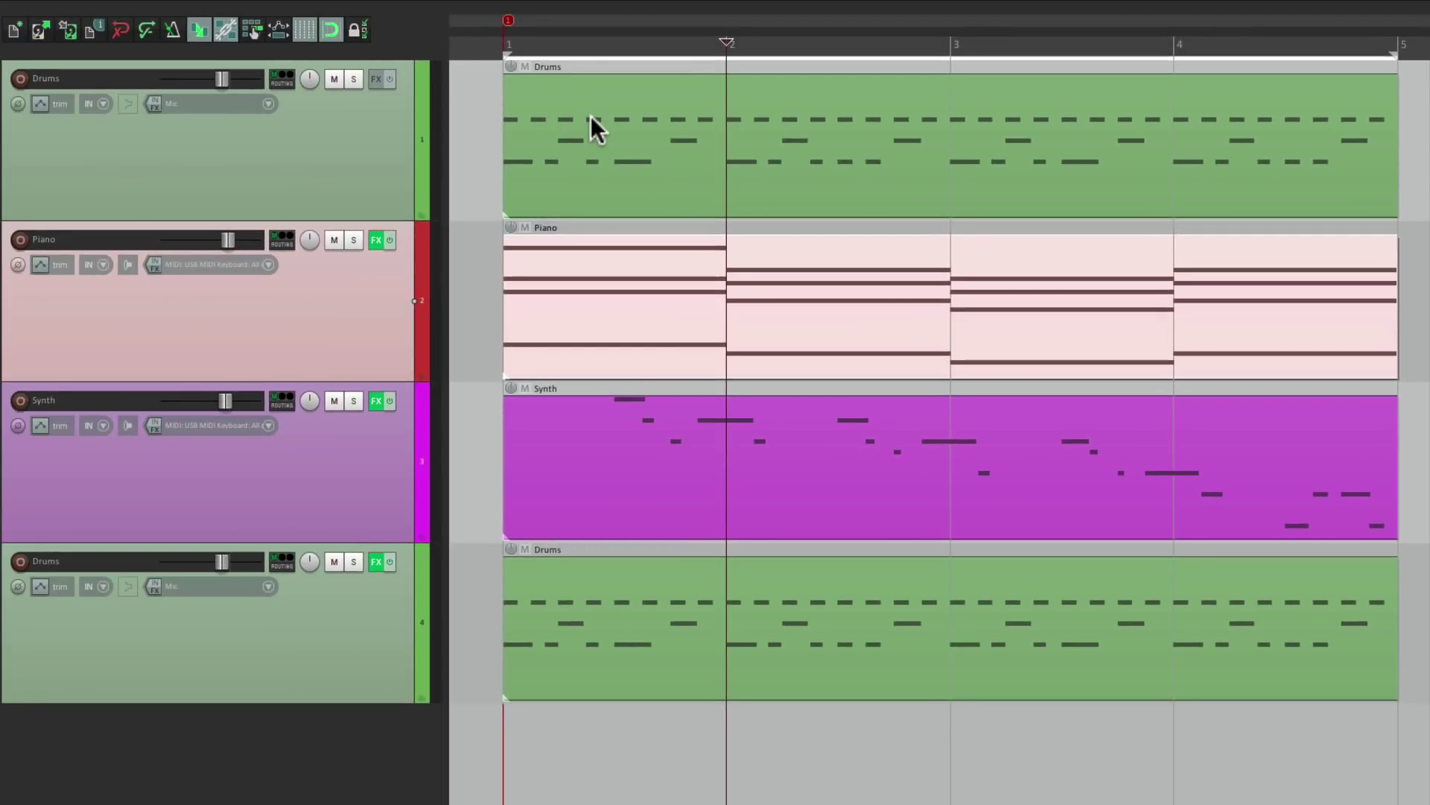
pyautogui.doubleClick(557, 160)
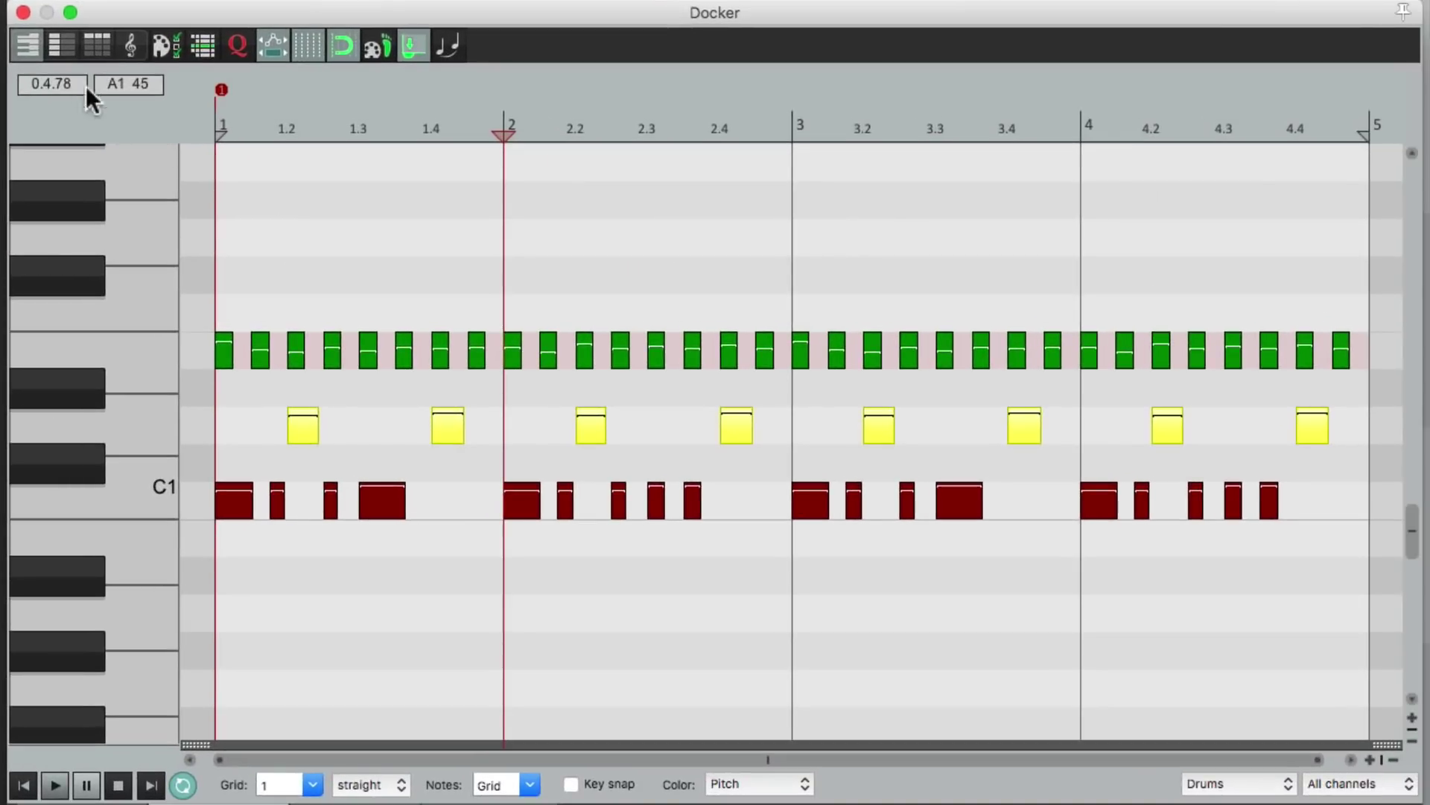
pyautogui.click(59, 56)
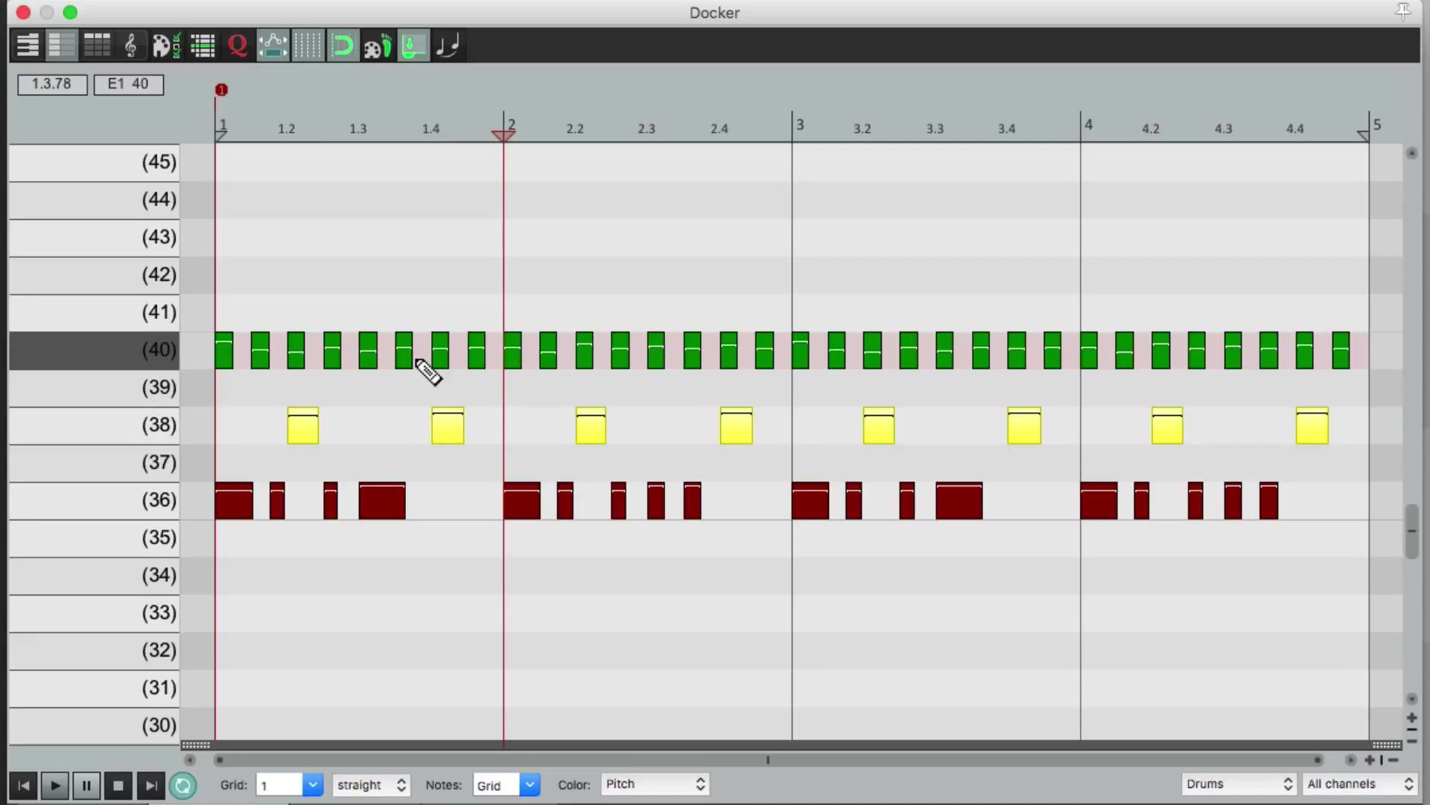
pyautogui.click(462, 506)
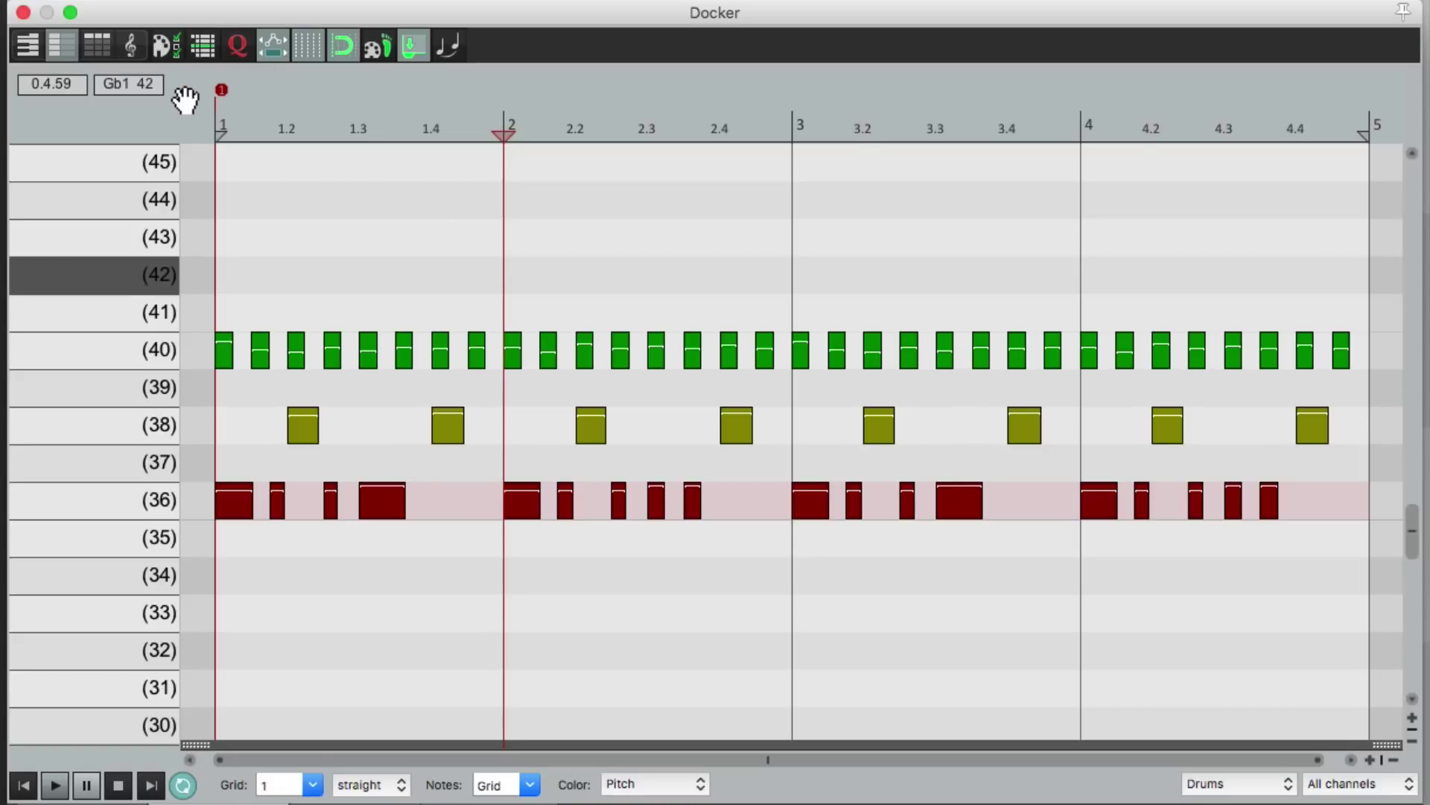
# - Bring up the ruler context menu's File > Note/CC names submenu
pyautogui.rightClick(152, 116)
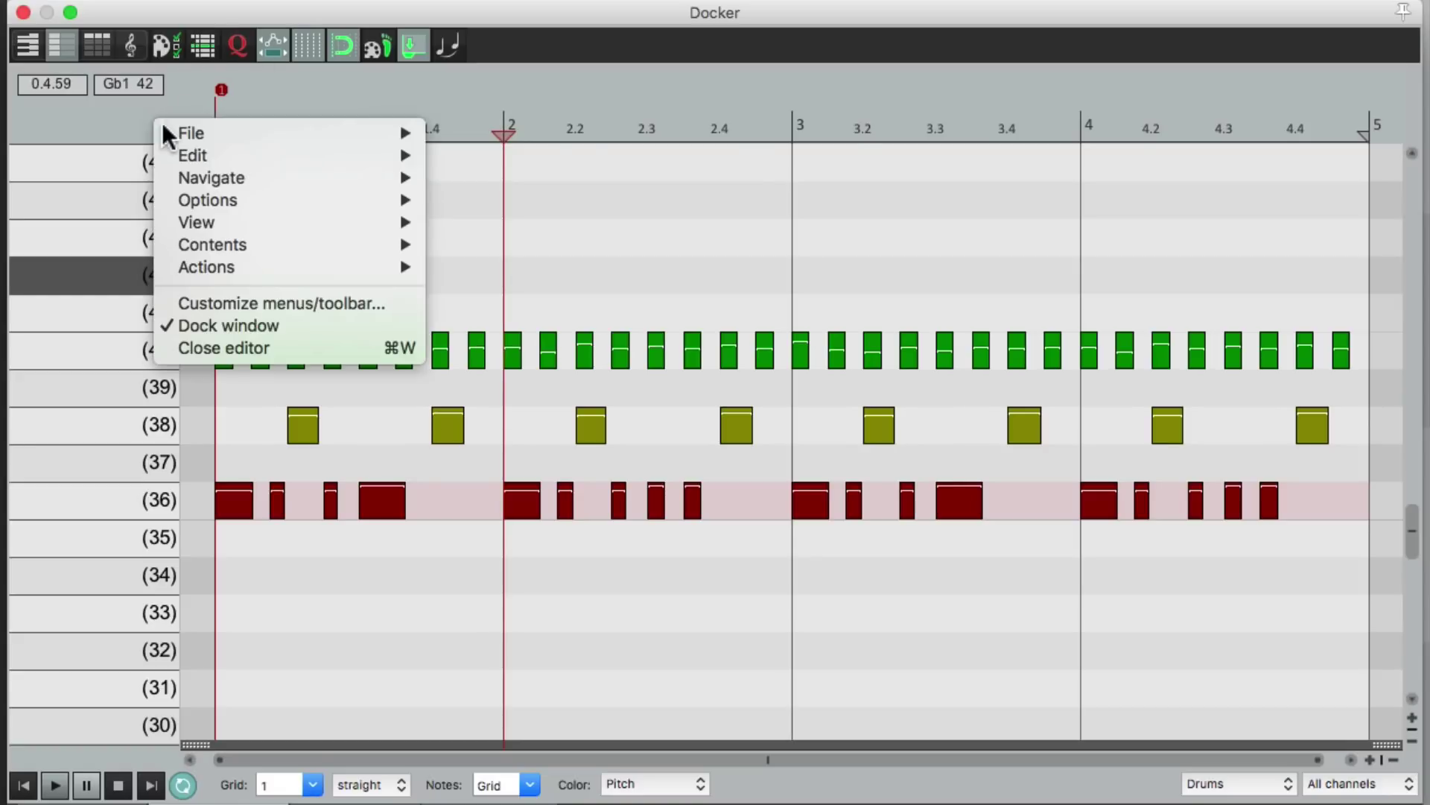
pyautogui.moveTo(164, 128)
pyautogui.moveTo(440, 233)
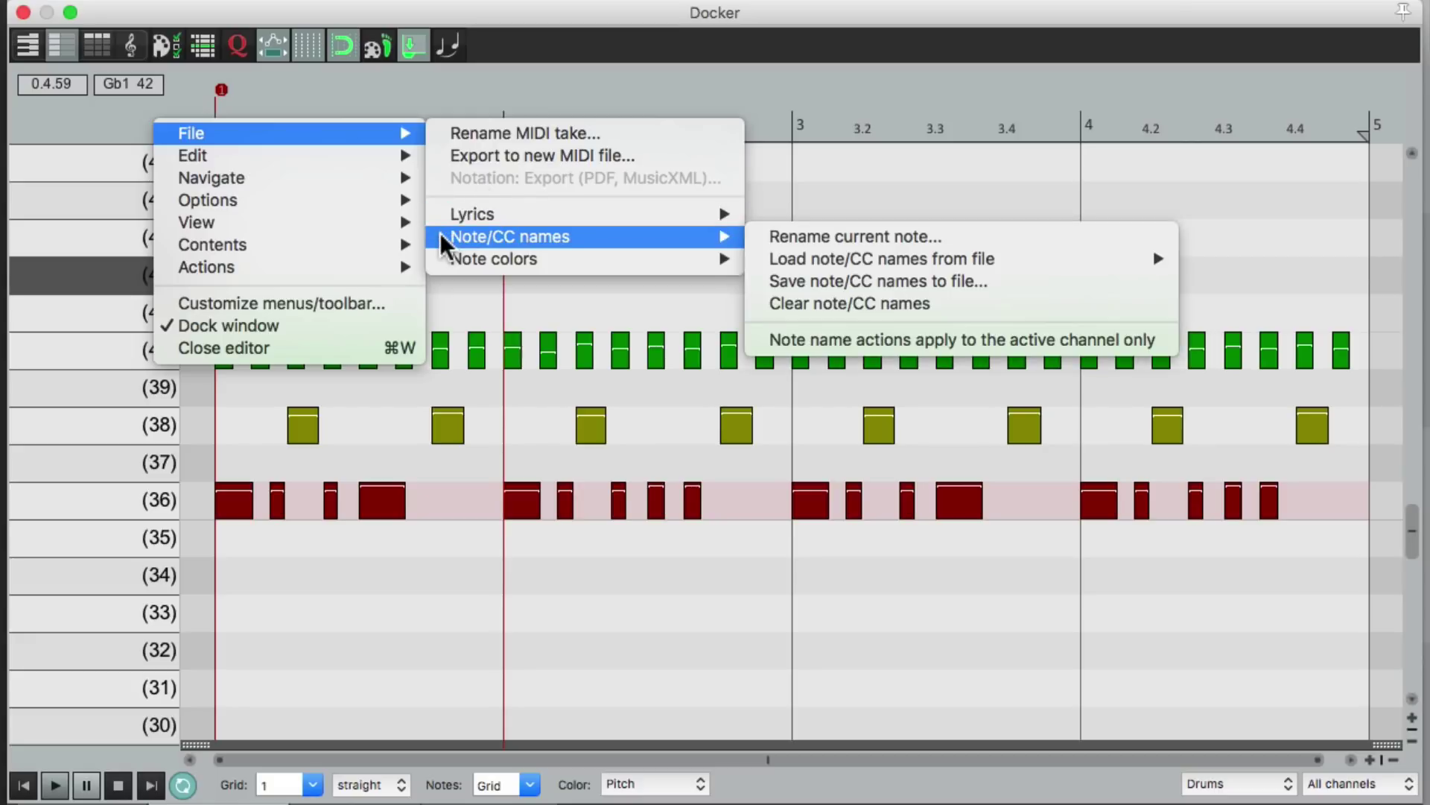
# - Rename row 36 'Kick' via Rename current note, then rows 38 and 40 'Snare' and 'Hi Hat'
pyautogui.click(762, 237)
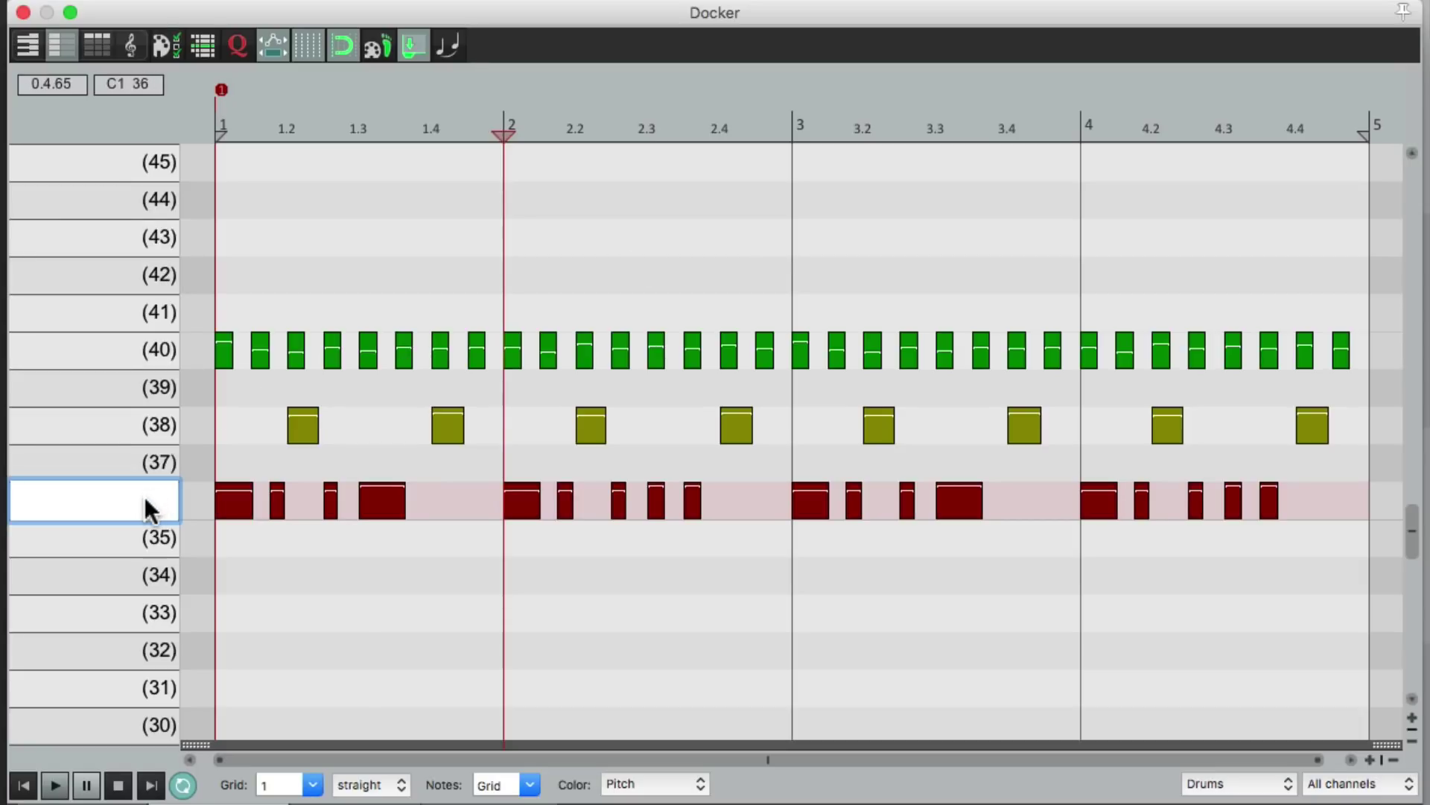
pyautogui.write('Kick')
pyautogui.press('Return')
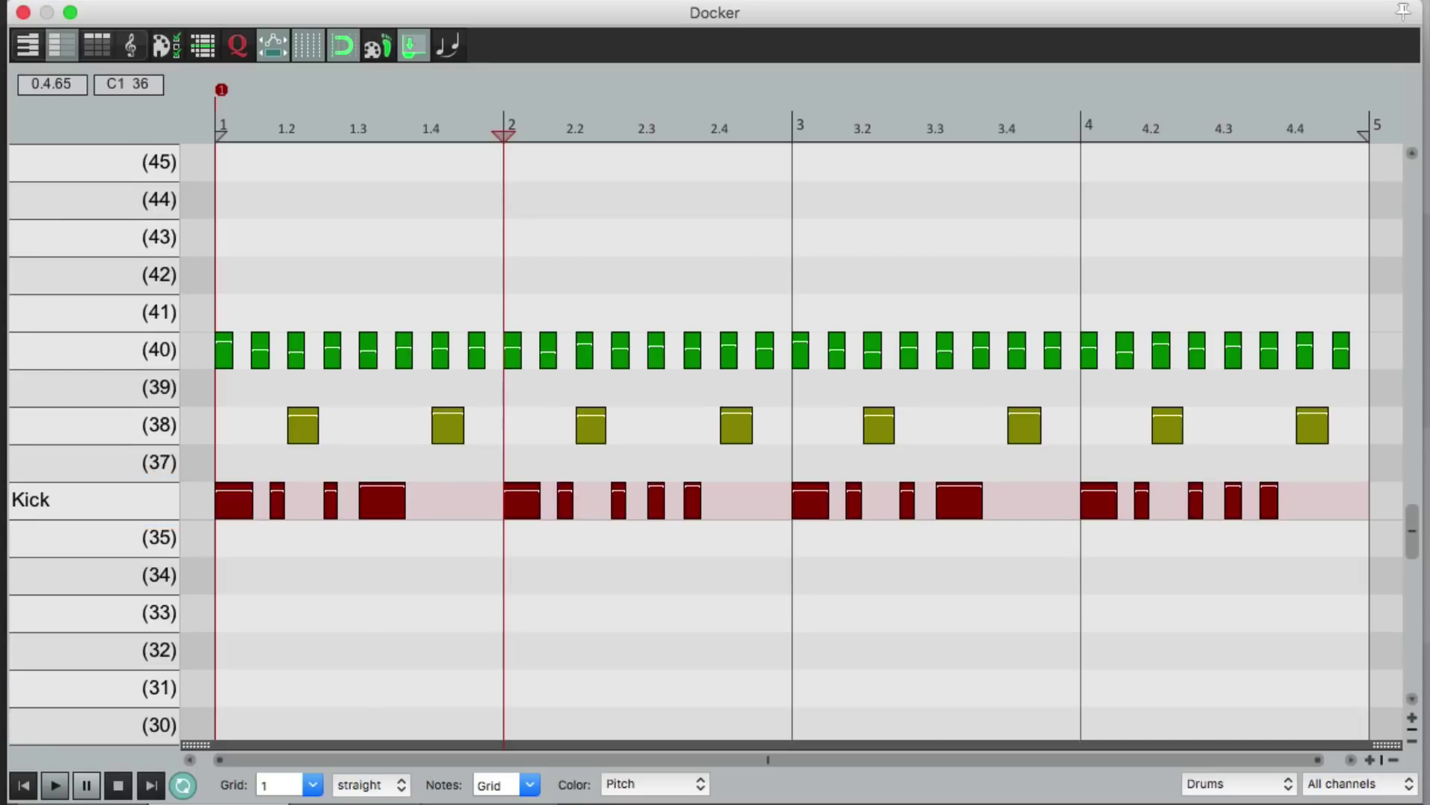
pyautogui.doubleClick(97, 430)
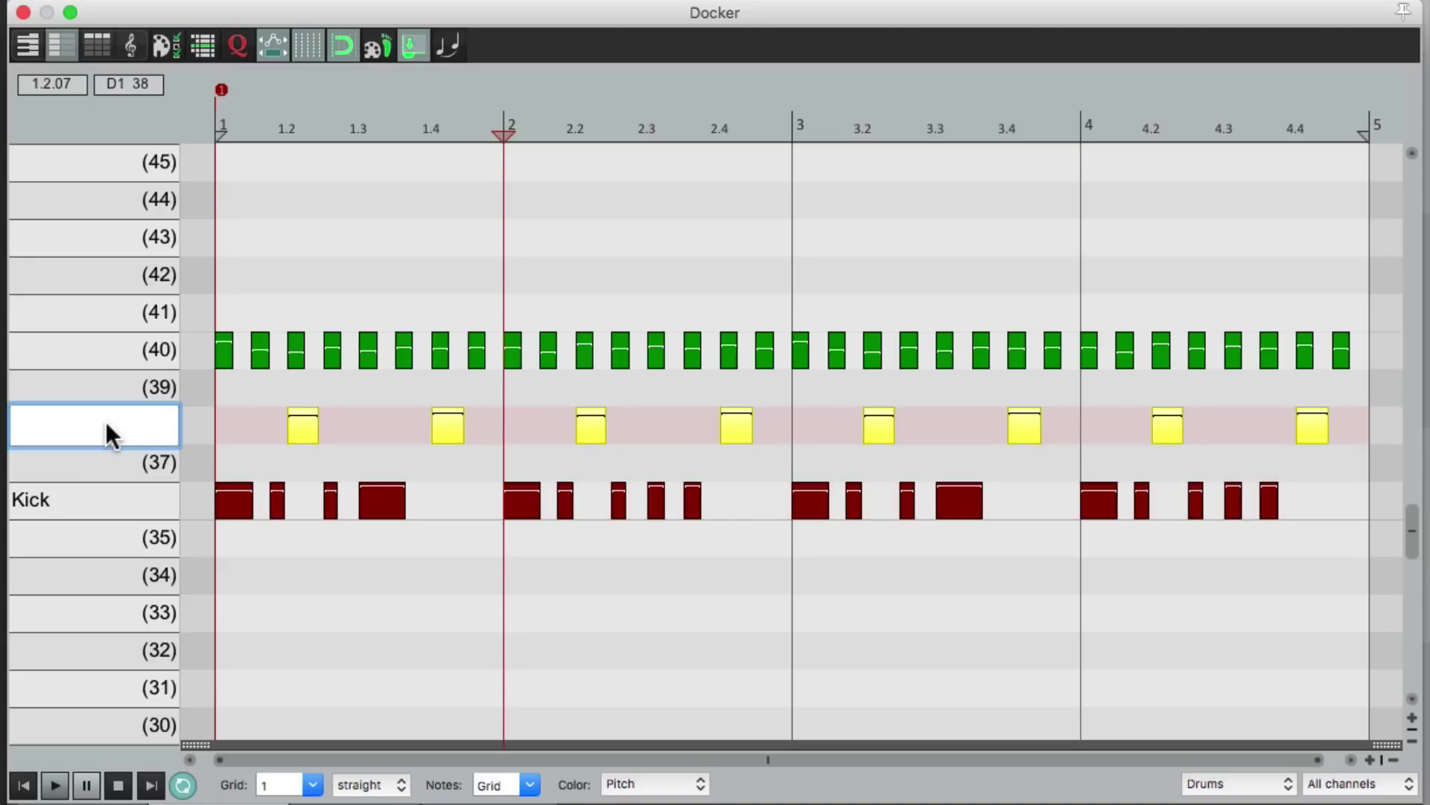
pyautogui.write('Snare')
pyautogui.press('Return')
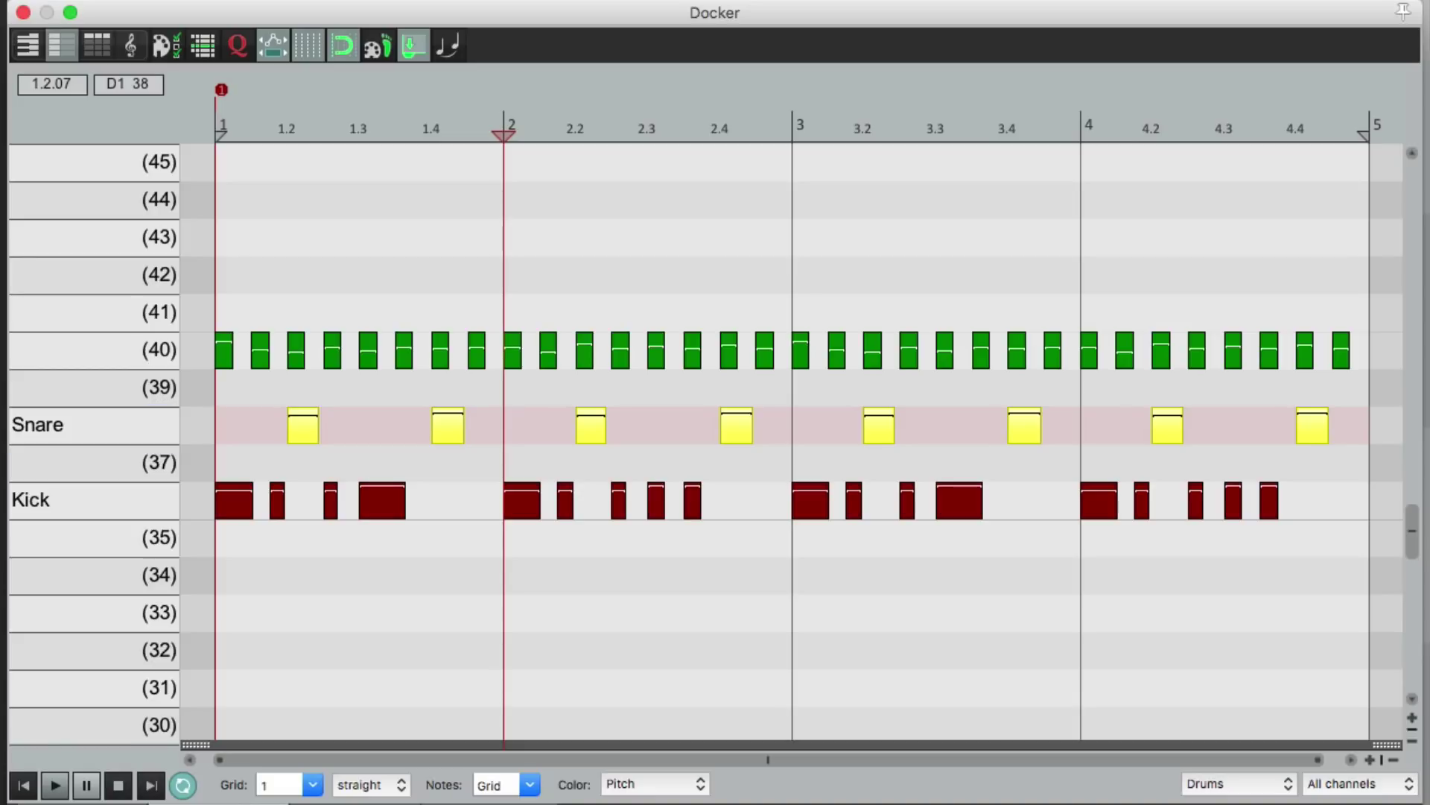
pyautogui.doubleClick(94, 346)
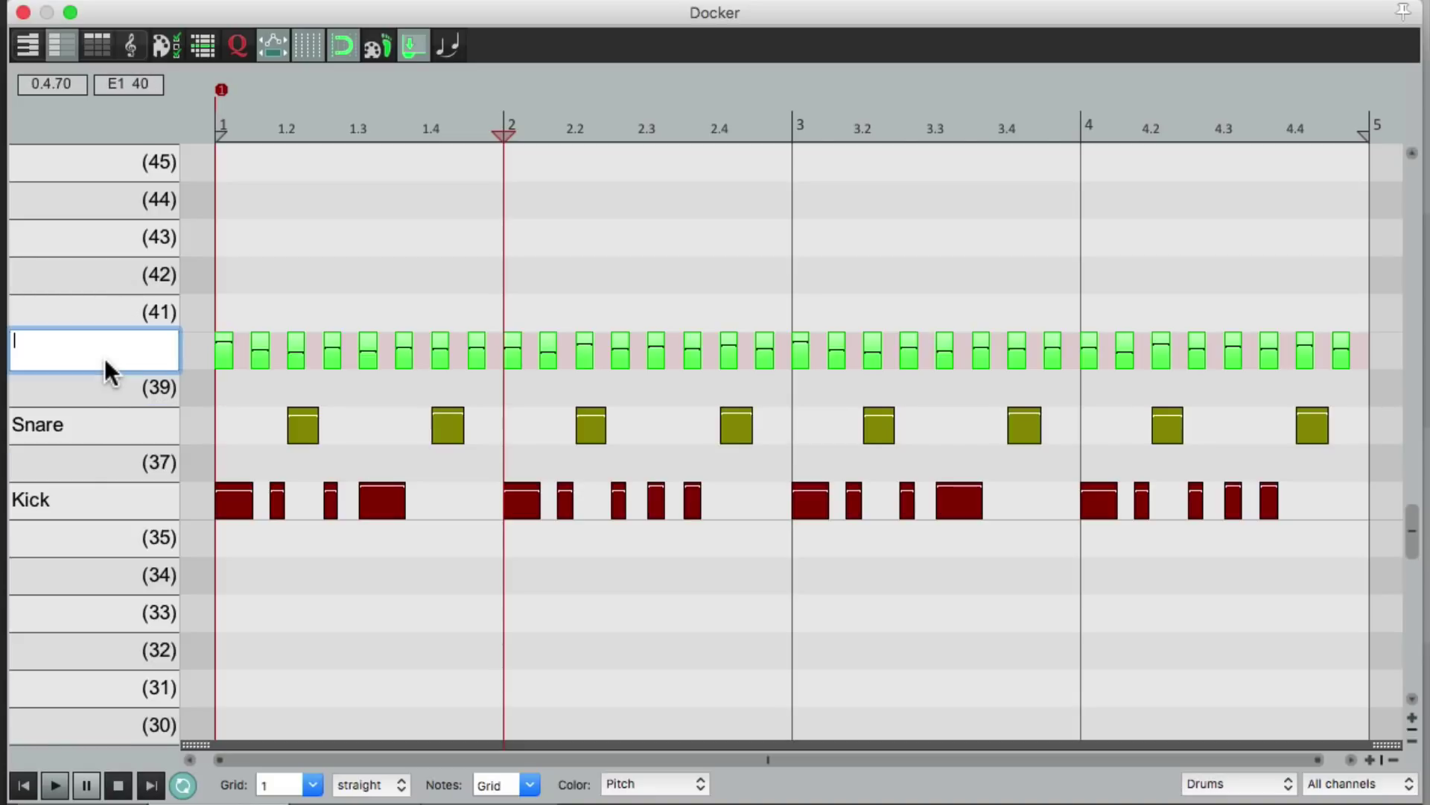
pyautogui.write('Hi Hat')
pyautogui.press('Return')
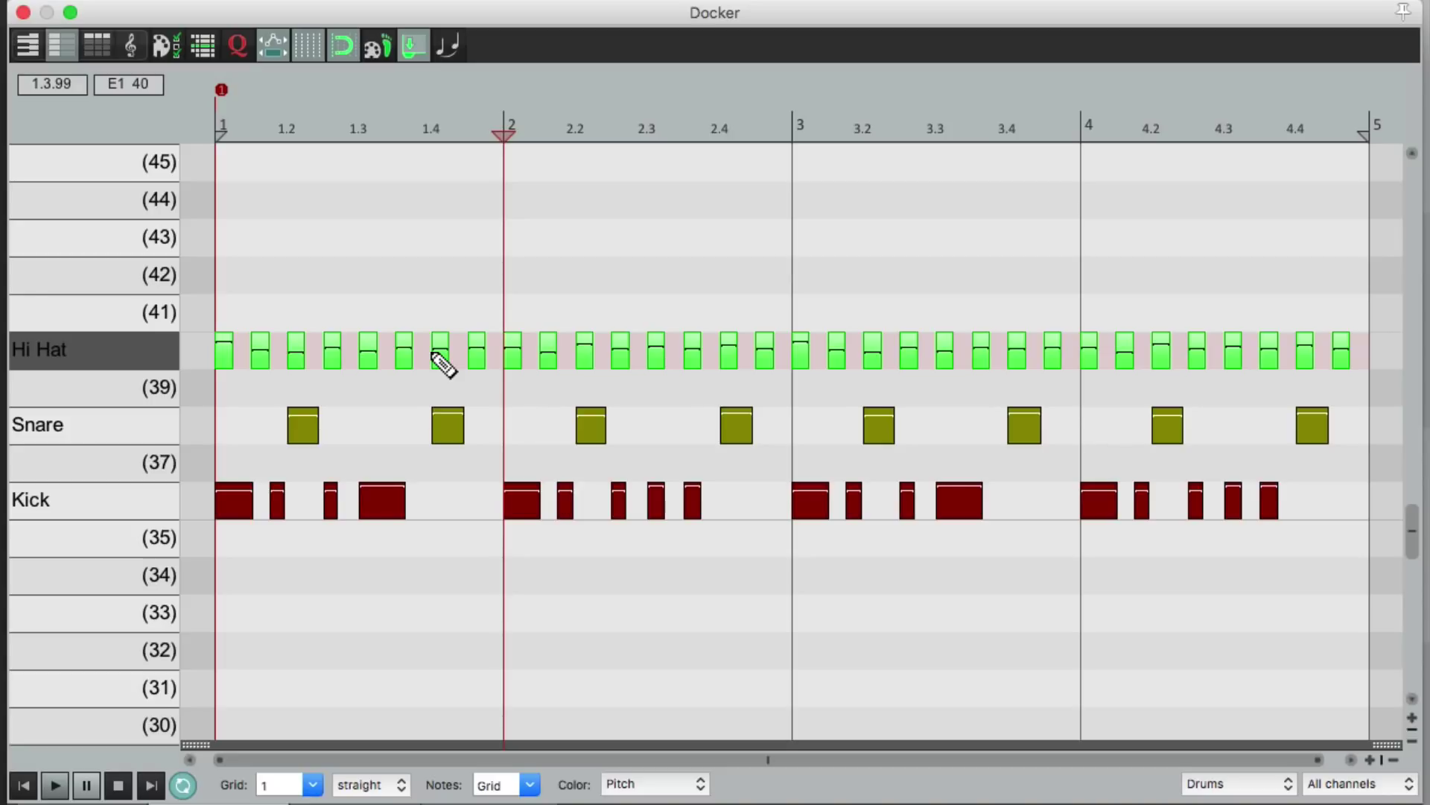
# - Choose File > Note/CC names > Clear note/CC names from the ruler's context menu
pyautogui.rightClick(153, 117)
pyautogui.moveTo(167, 136)
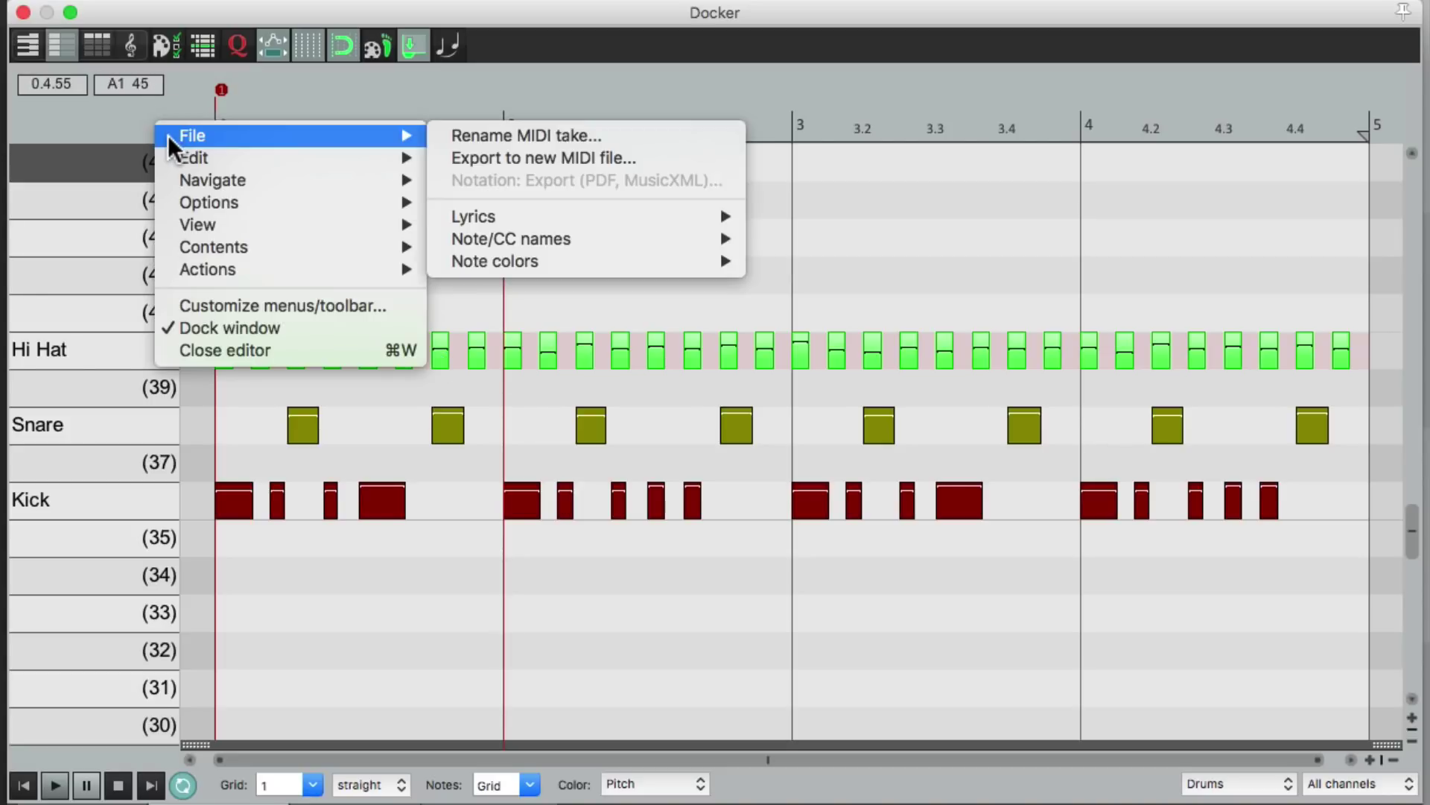
pyautogui.moveTo(443, 246)
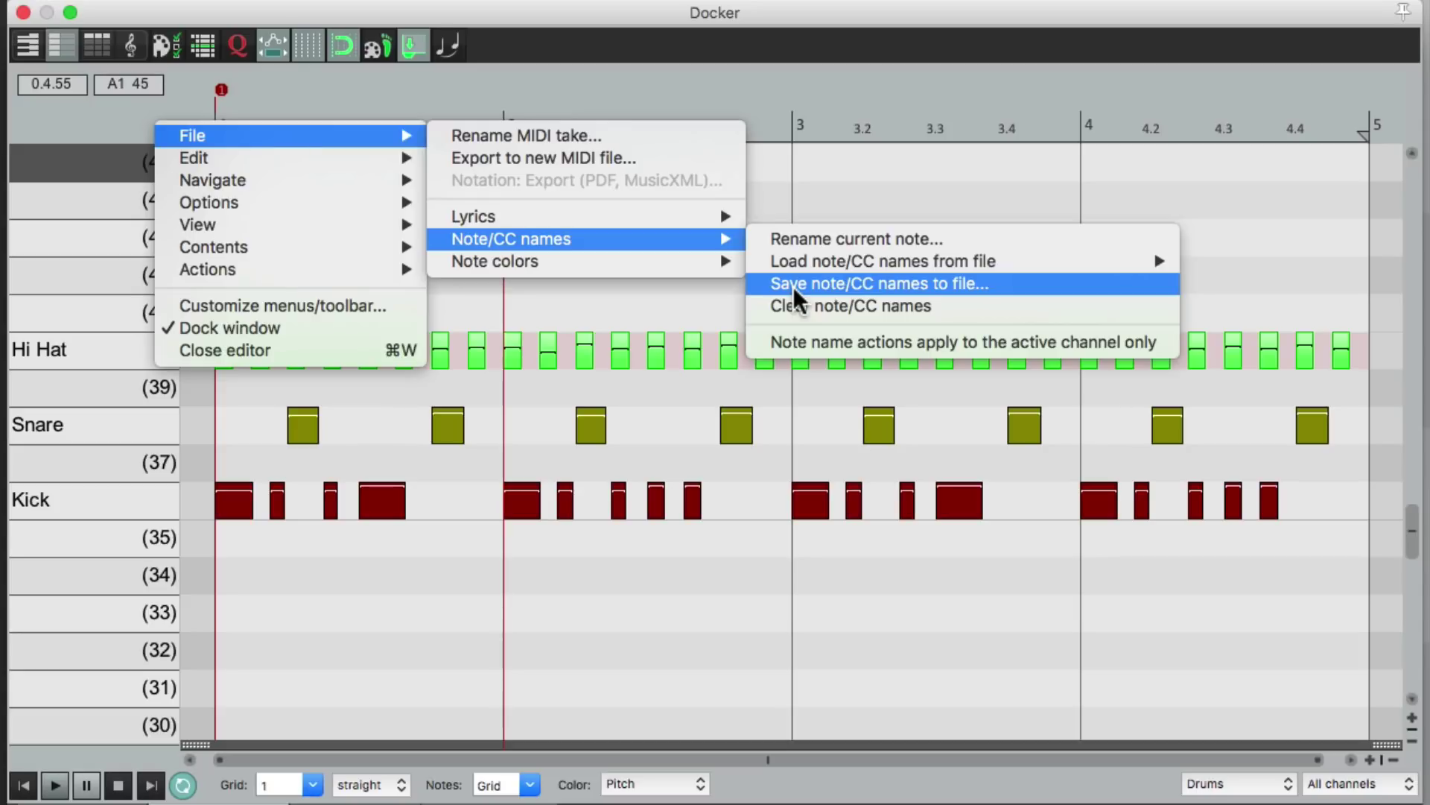
pyautogui.moveTo(792, 267)
pyautogui.click(812, 304)
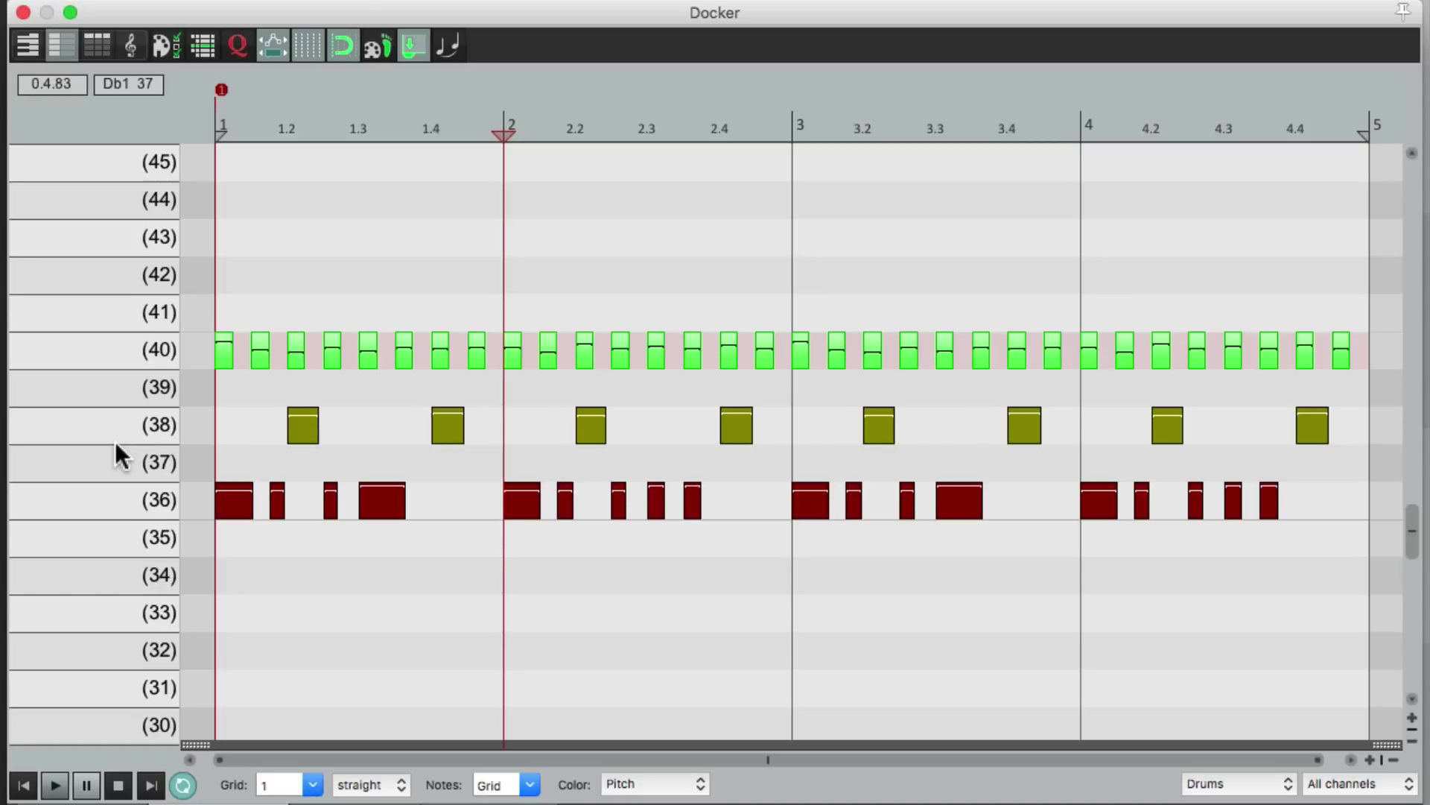
# - Open track 4's FX chain and view the Kick, Snare and Hi Hat RS5K instances
pyautogui.click(23, 12)
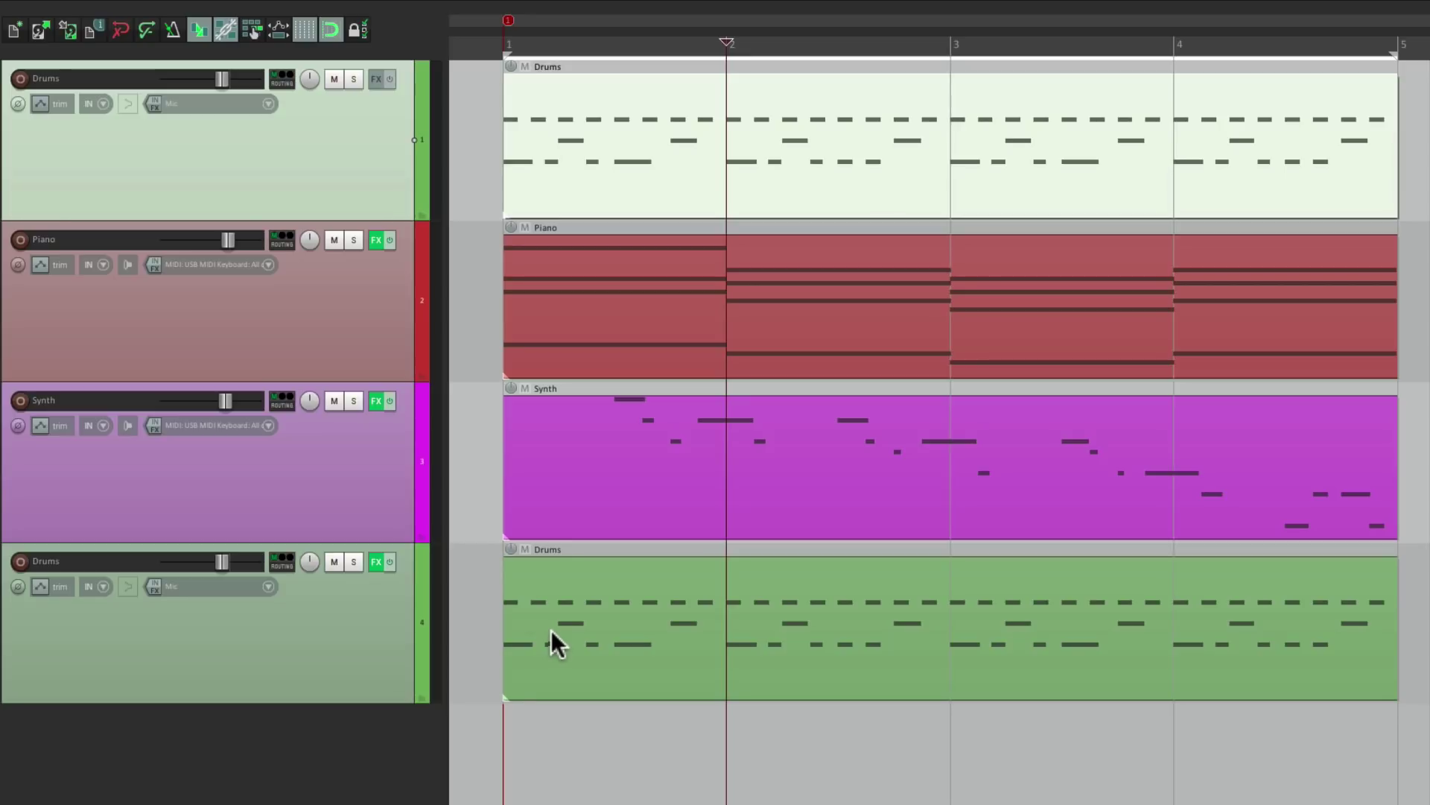
pyautogui.click(375, 563)
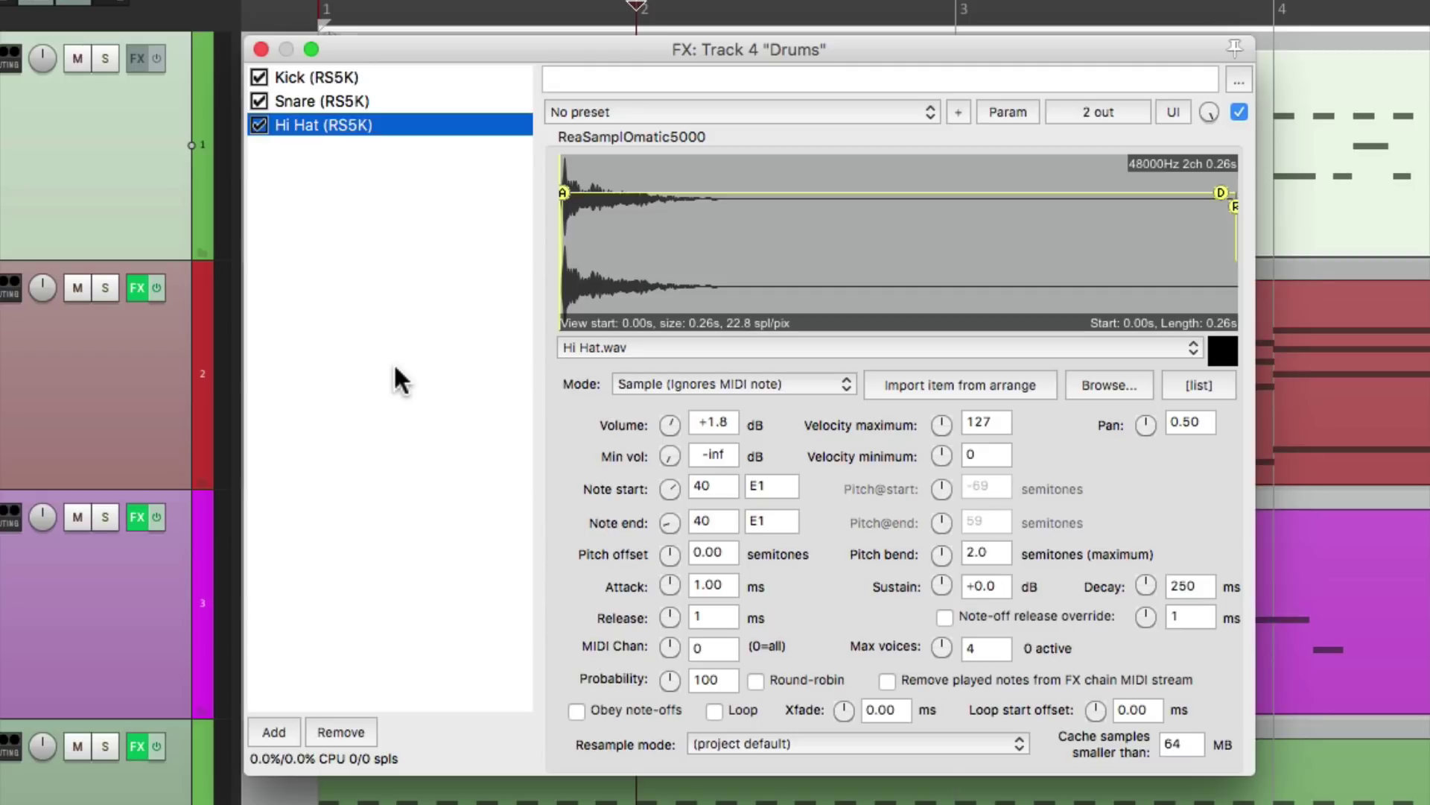
pyautogui.click(428, 75)
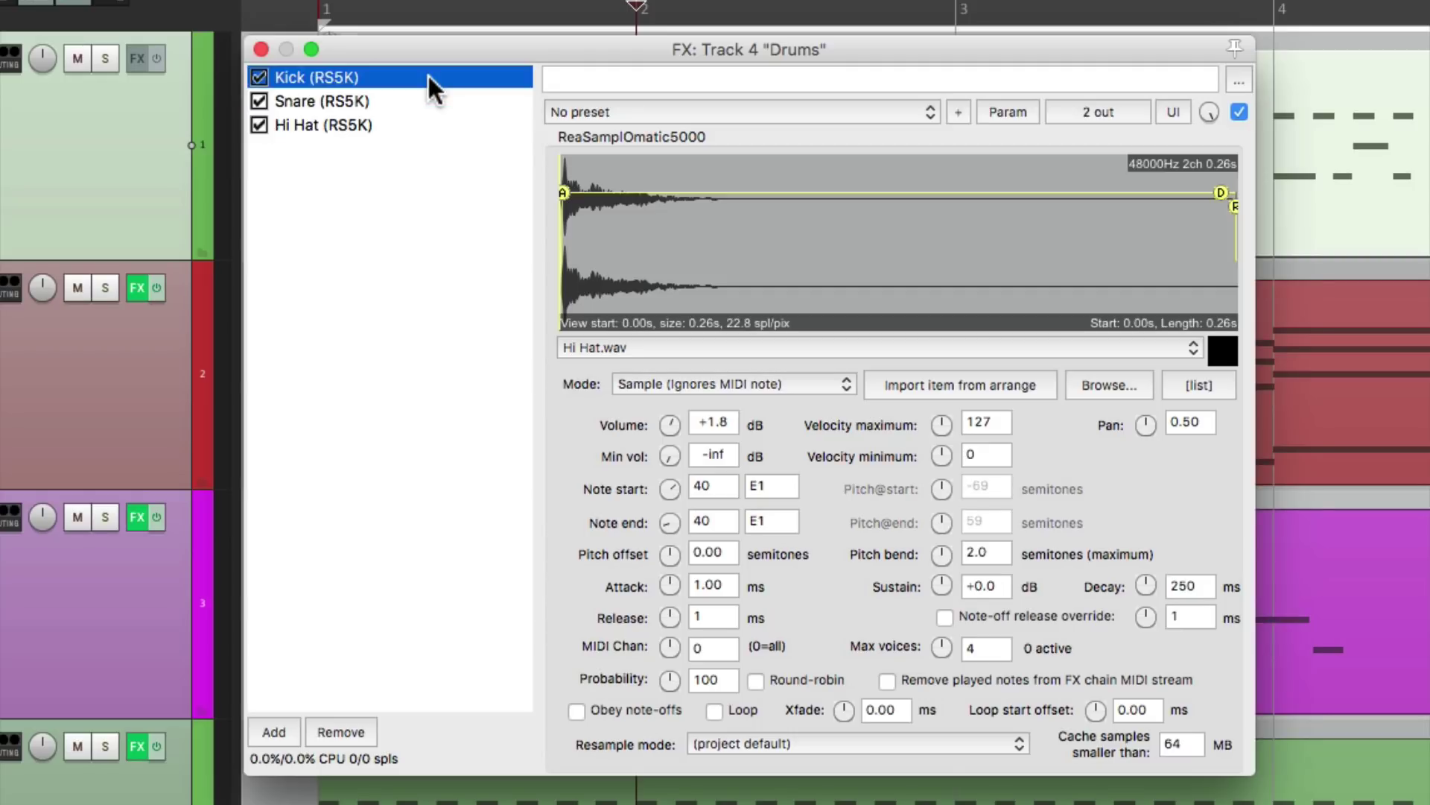
pyautogui.click(421, 100)
pyautogui.click(429, 124)
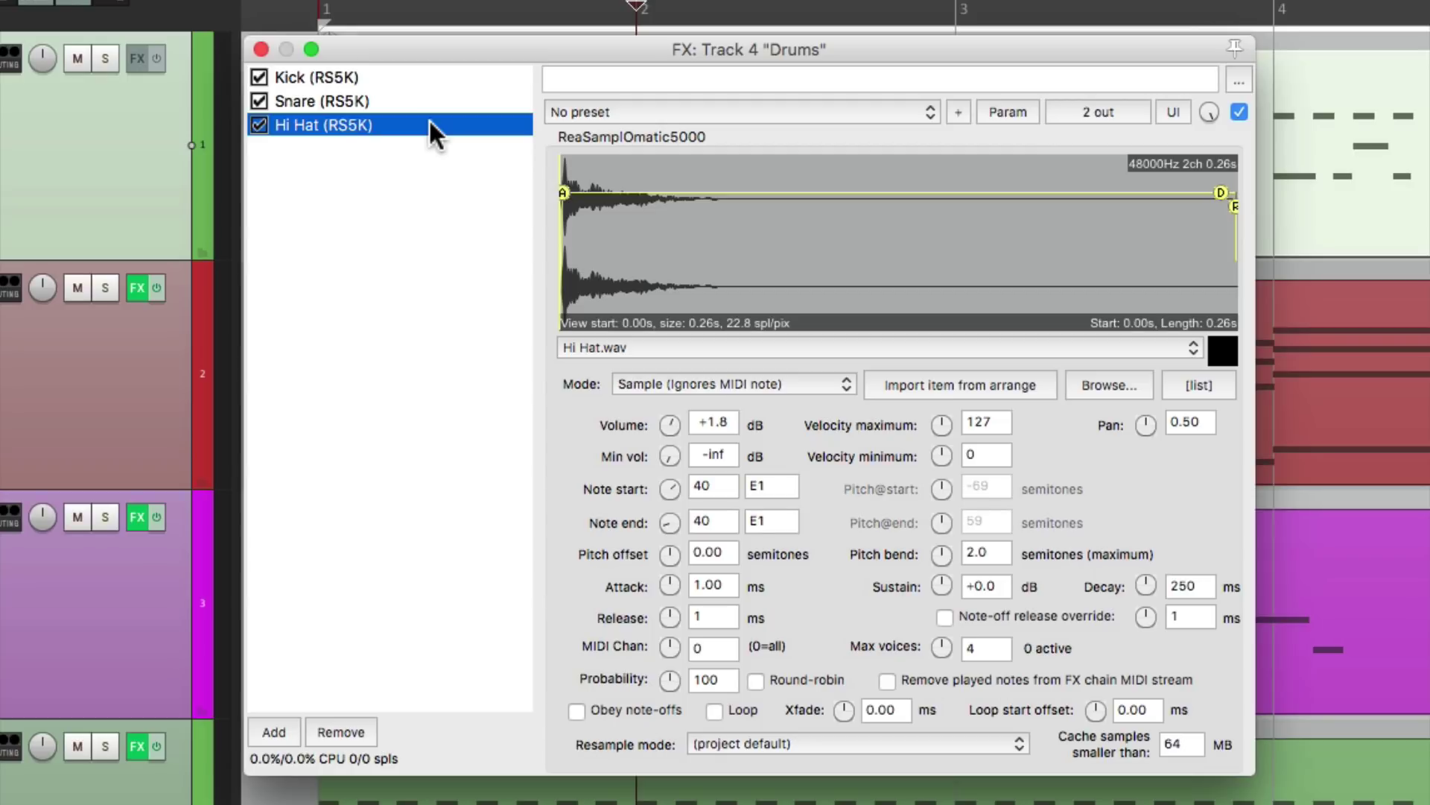
# - Reopen the Drums clip in named-notes mode and select the Kick, Snare and Hi Hat rows
pyautogui.click(260, 49)
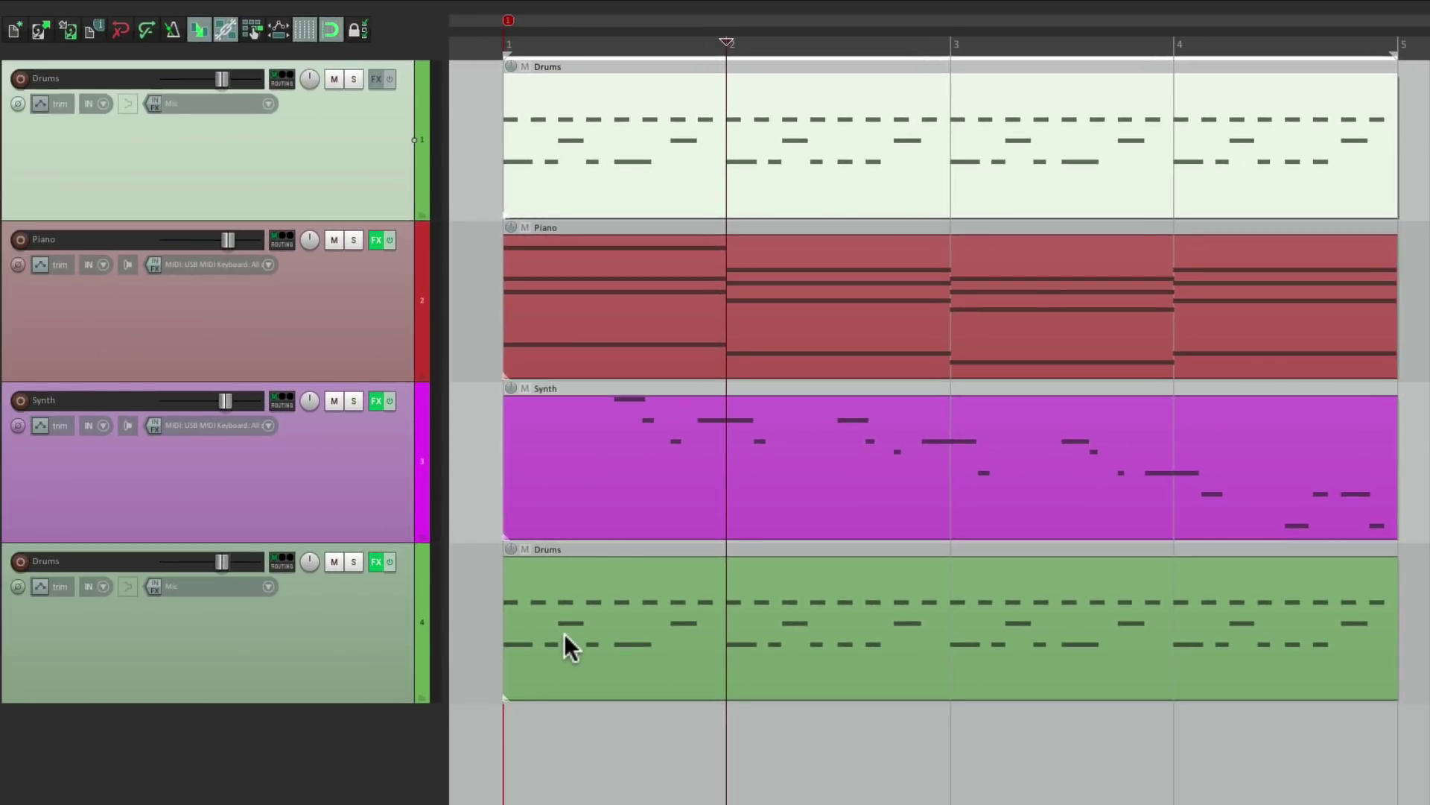
pyautogui.doubleClick(564, 634)
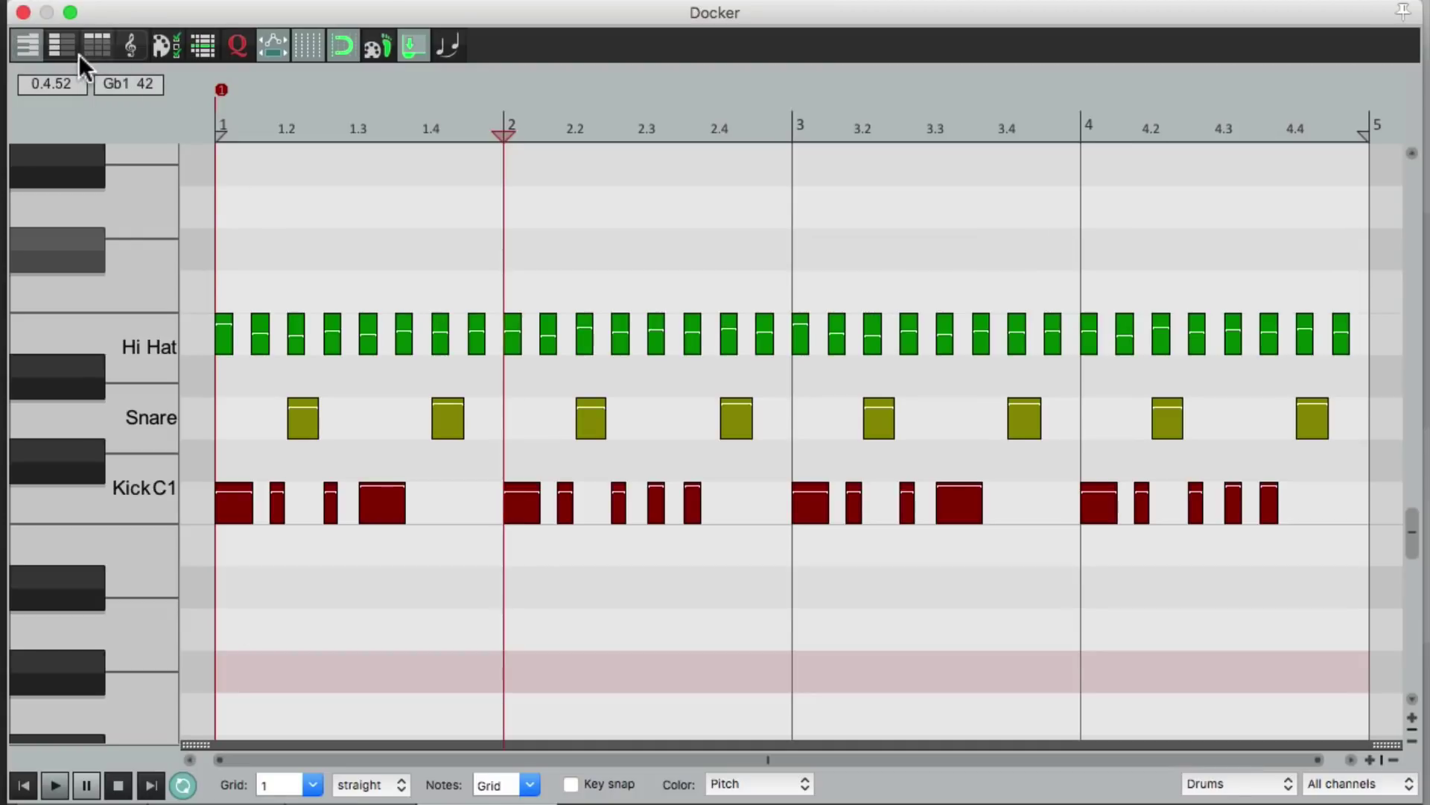
pyautogui.click(67, 46)
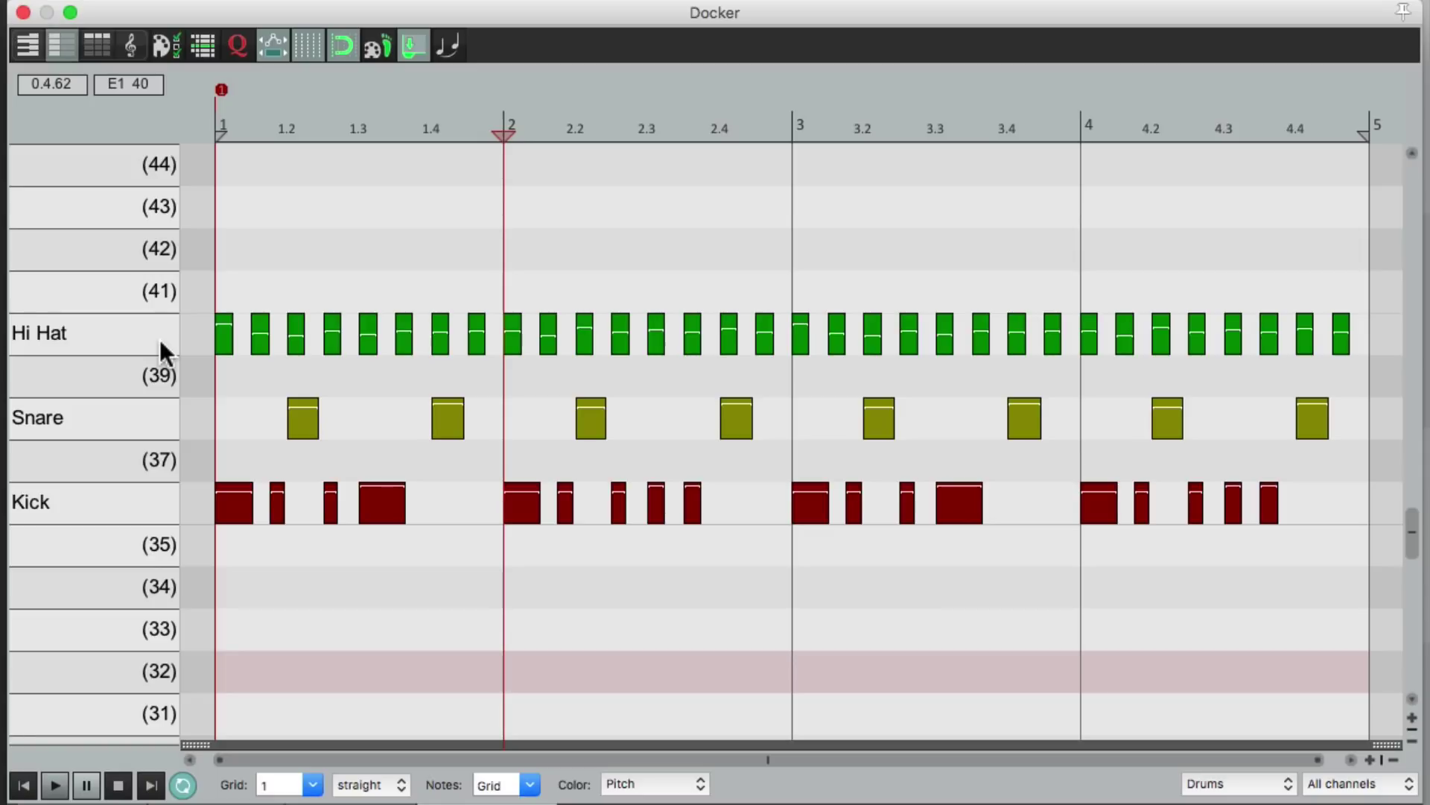
pyautogui.click(160, 506)
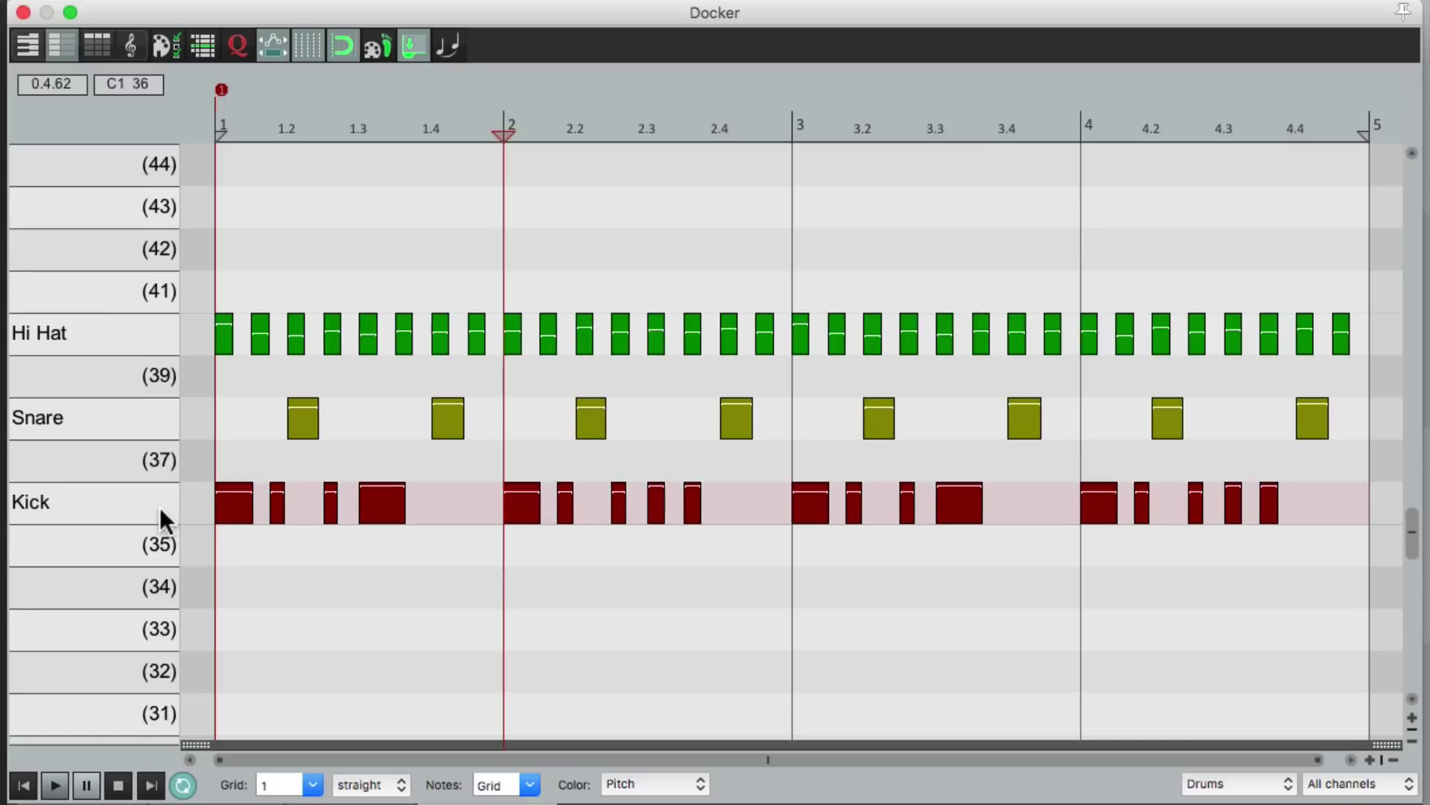
pyautogui.click(153, 414)
pyautogui.click(153, 336)
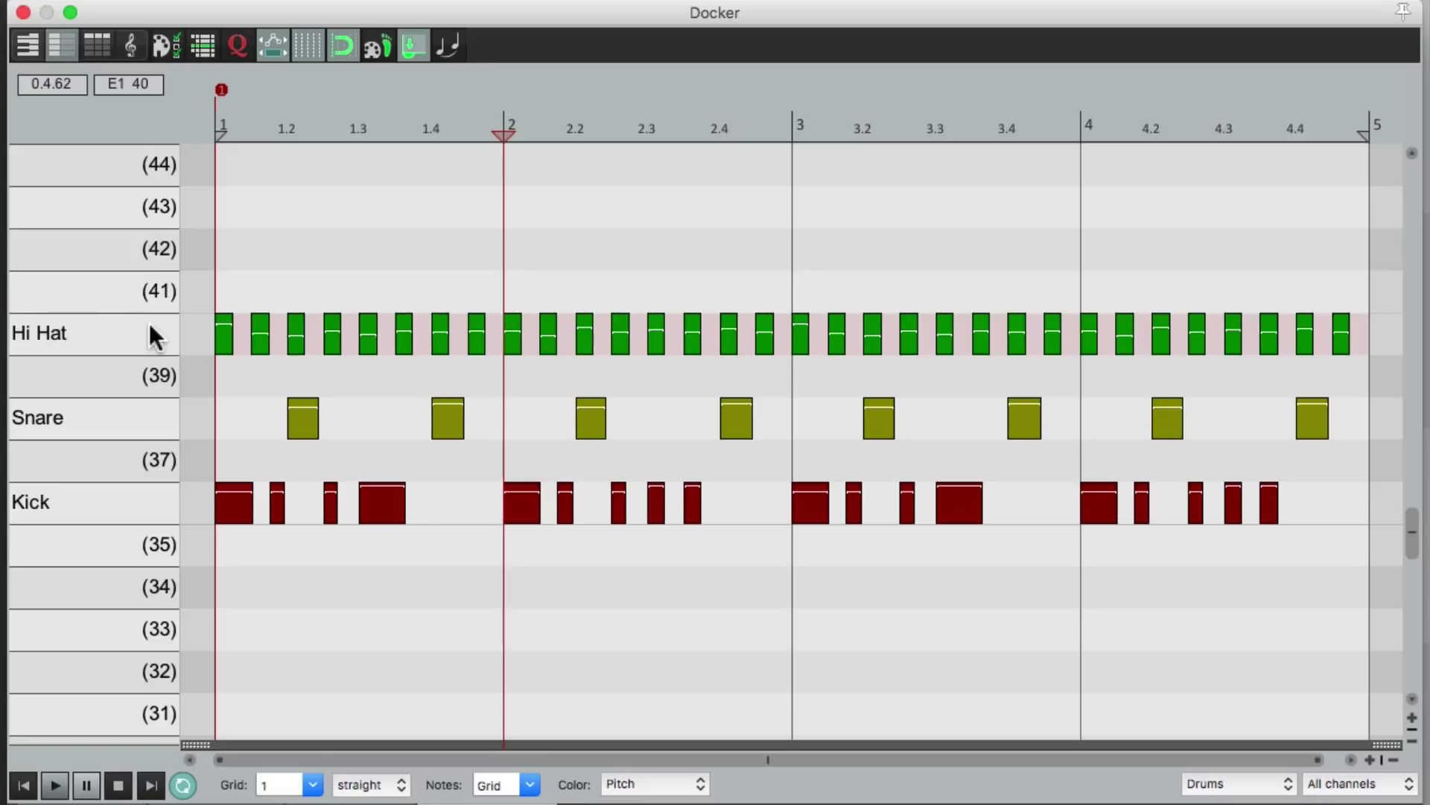
pyautogui.click(153, 336)
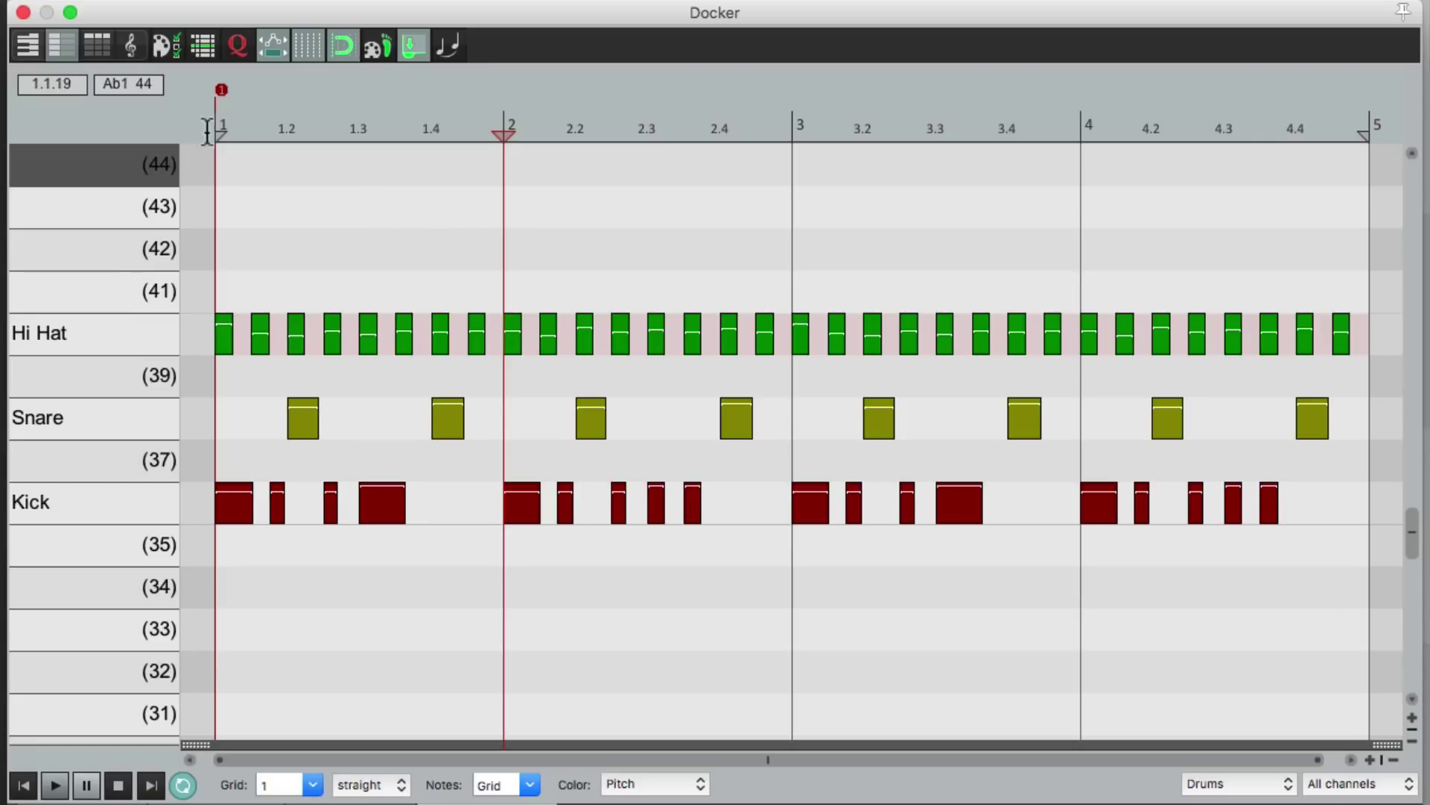
# - Set piano roll notes to triangles and move the snare note near 2.2 slightly later
pyautogui.rightClick(159, 110)
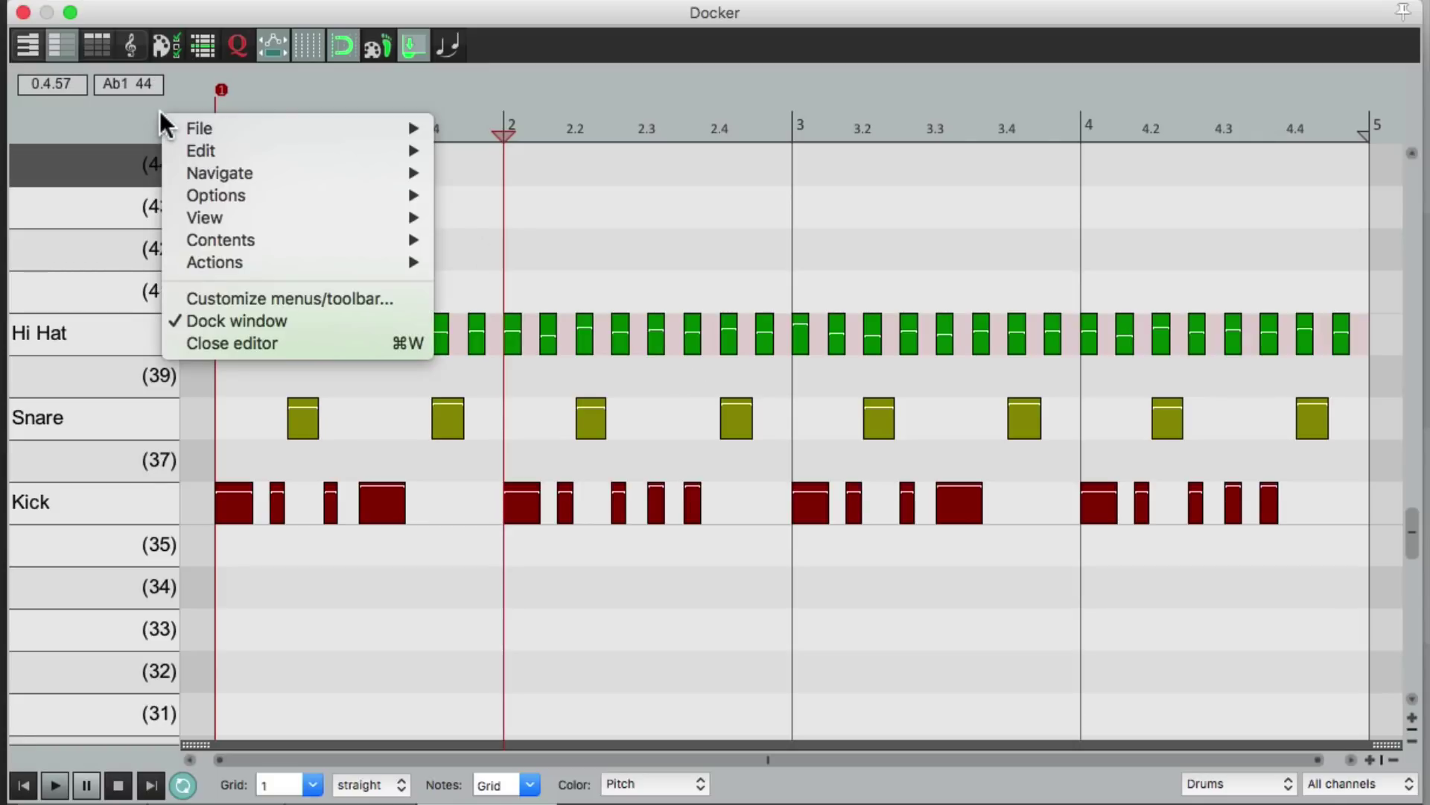
pyautogui.moveTo(171, 216)
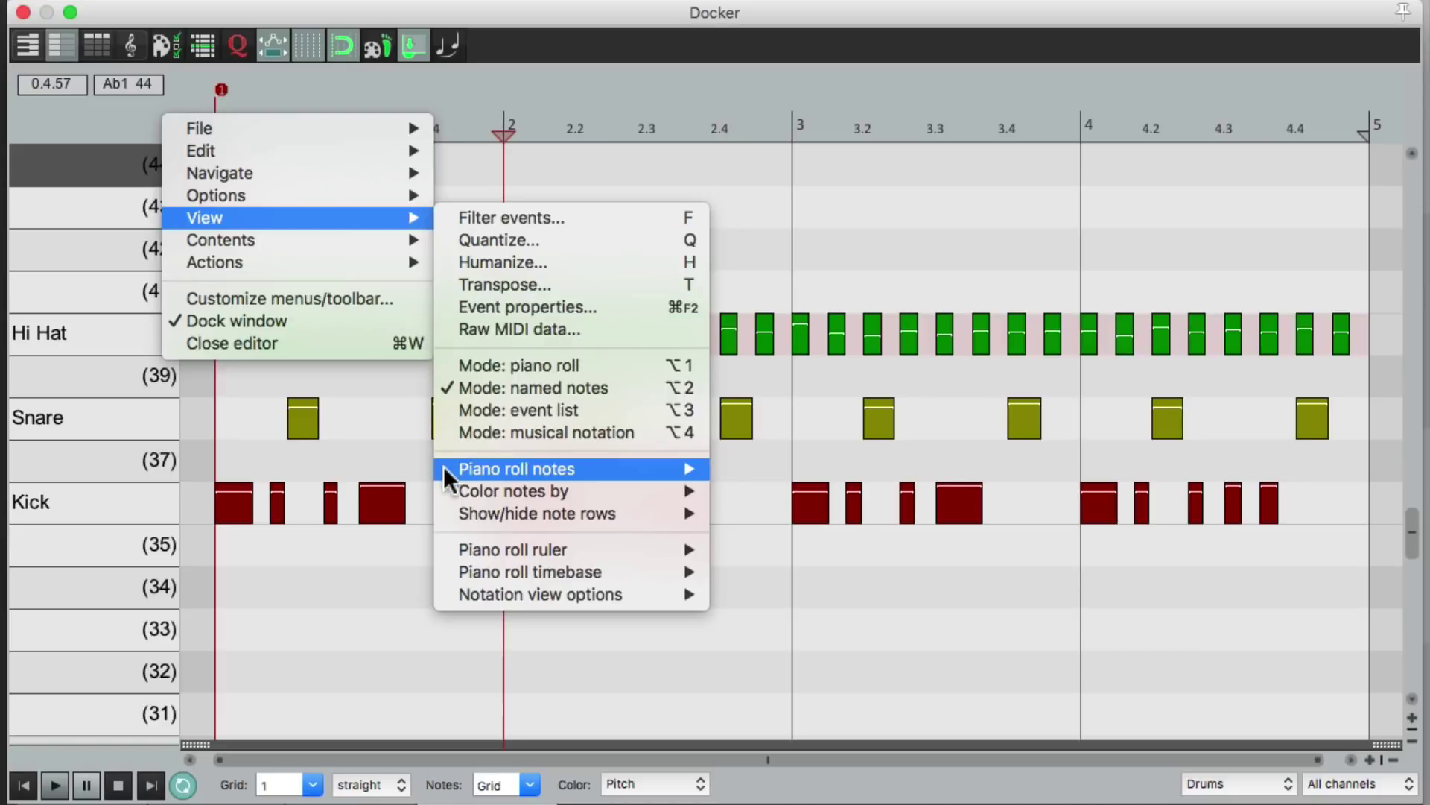
pyautogui.moveTo(446, 468)
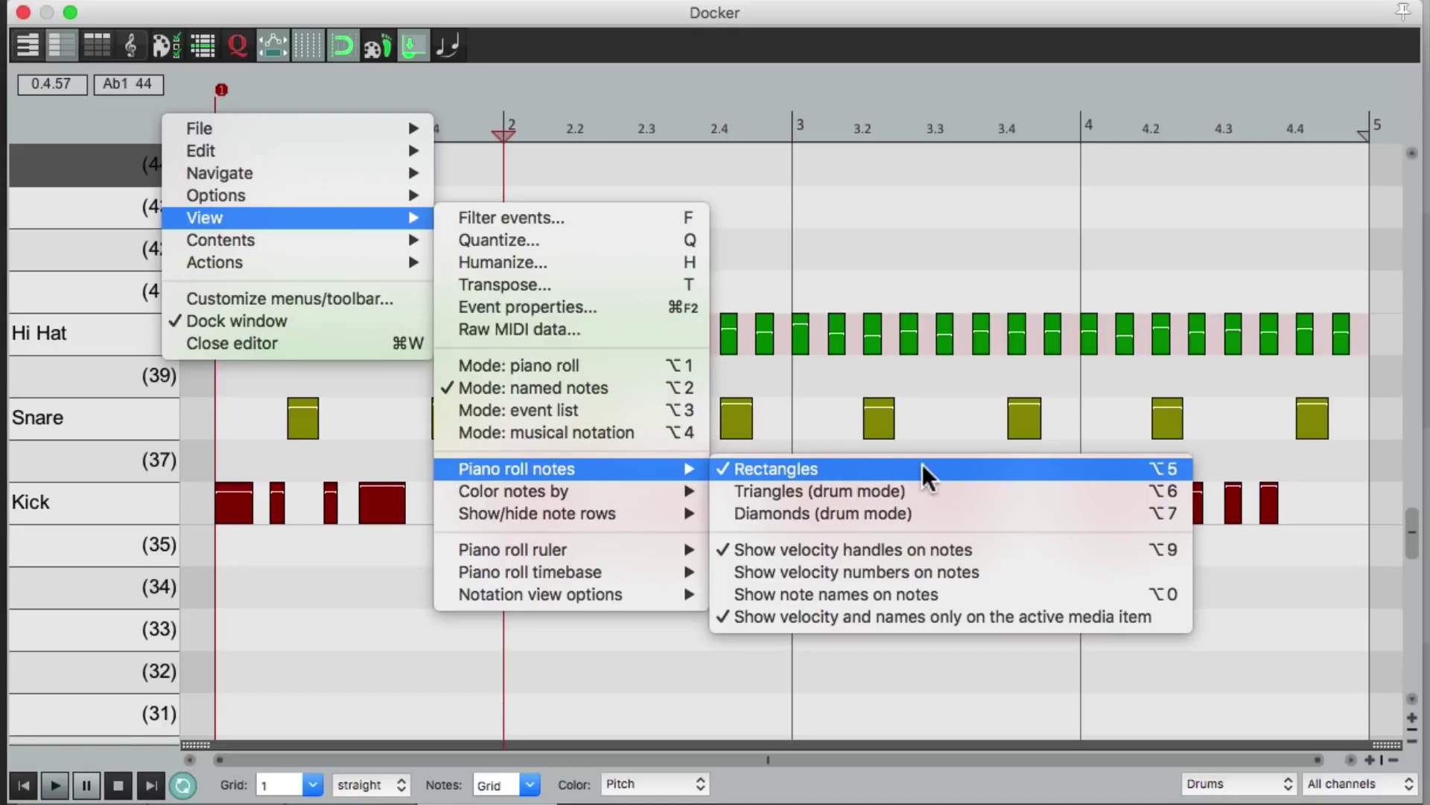
pyautogui.click(955, 492)
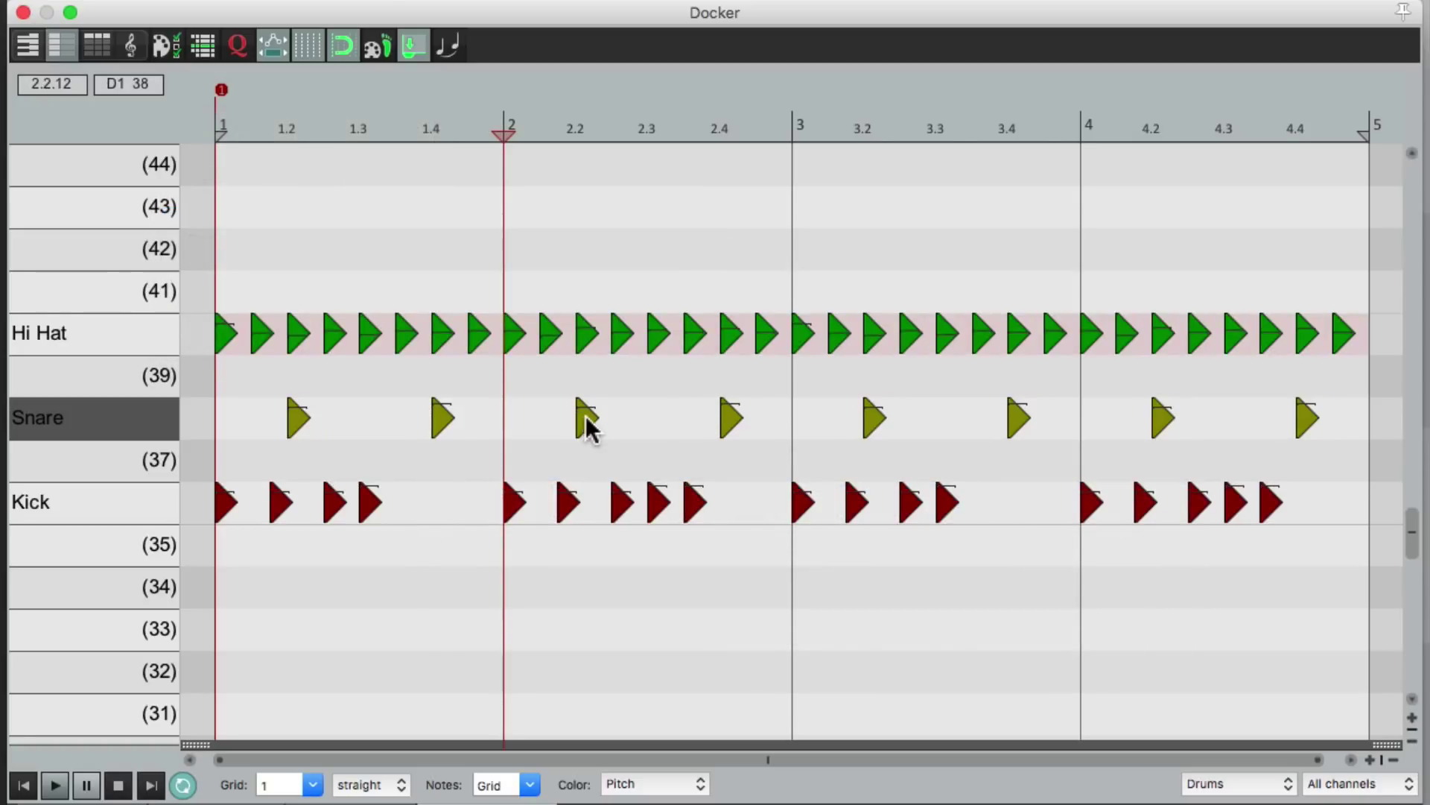
pyautogui.moveTo(585, 418); pyautogui.dragTo(636, 432)
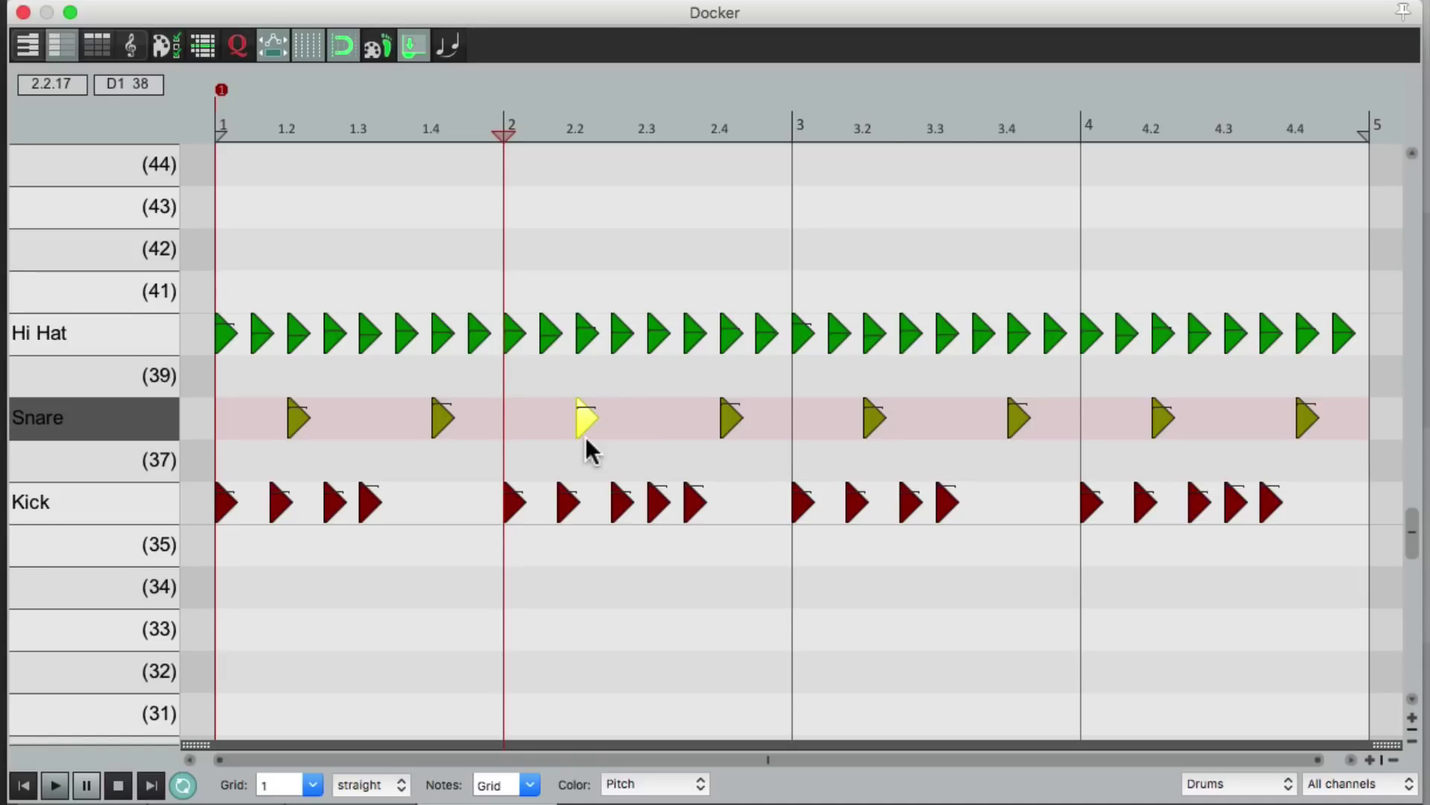
# - Change the piano roll note shape to Diamonds (drum mode)
pyautogui.rightClick(182, 120)
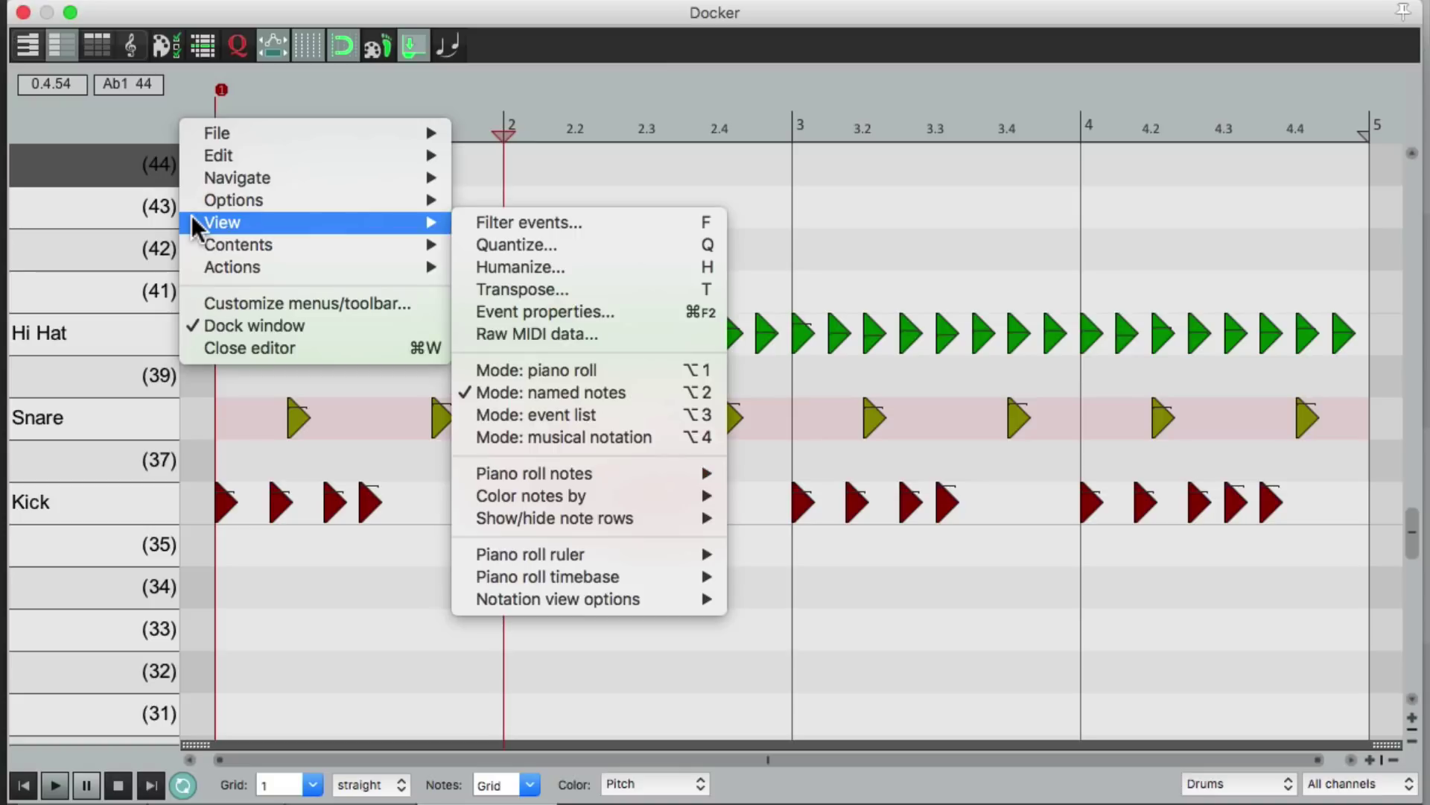
pyautogui.moveTo(459, 480)
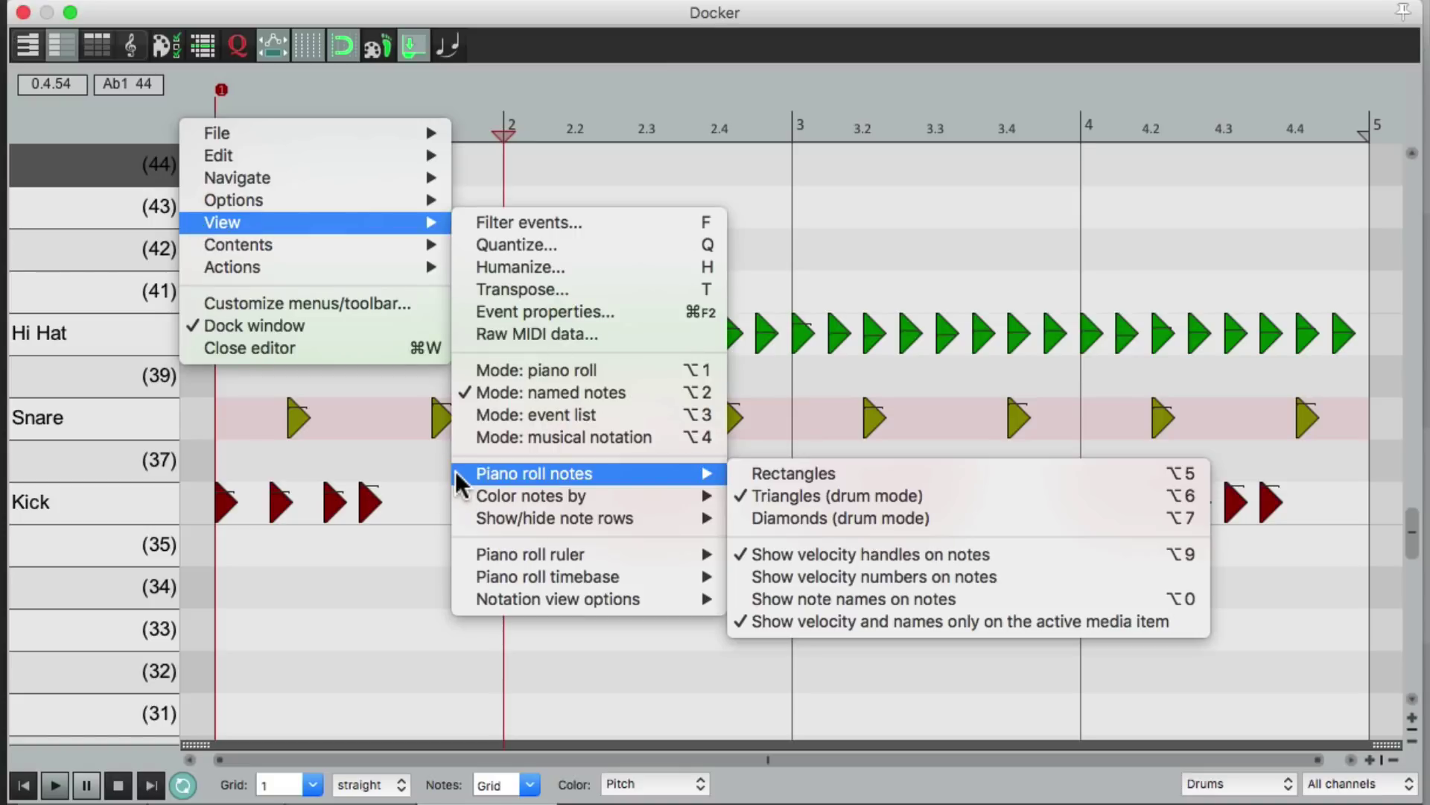
pyautogui.click(948, 520)
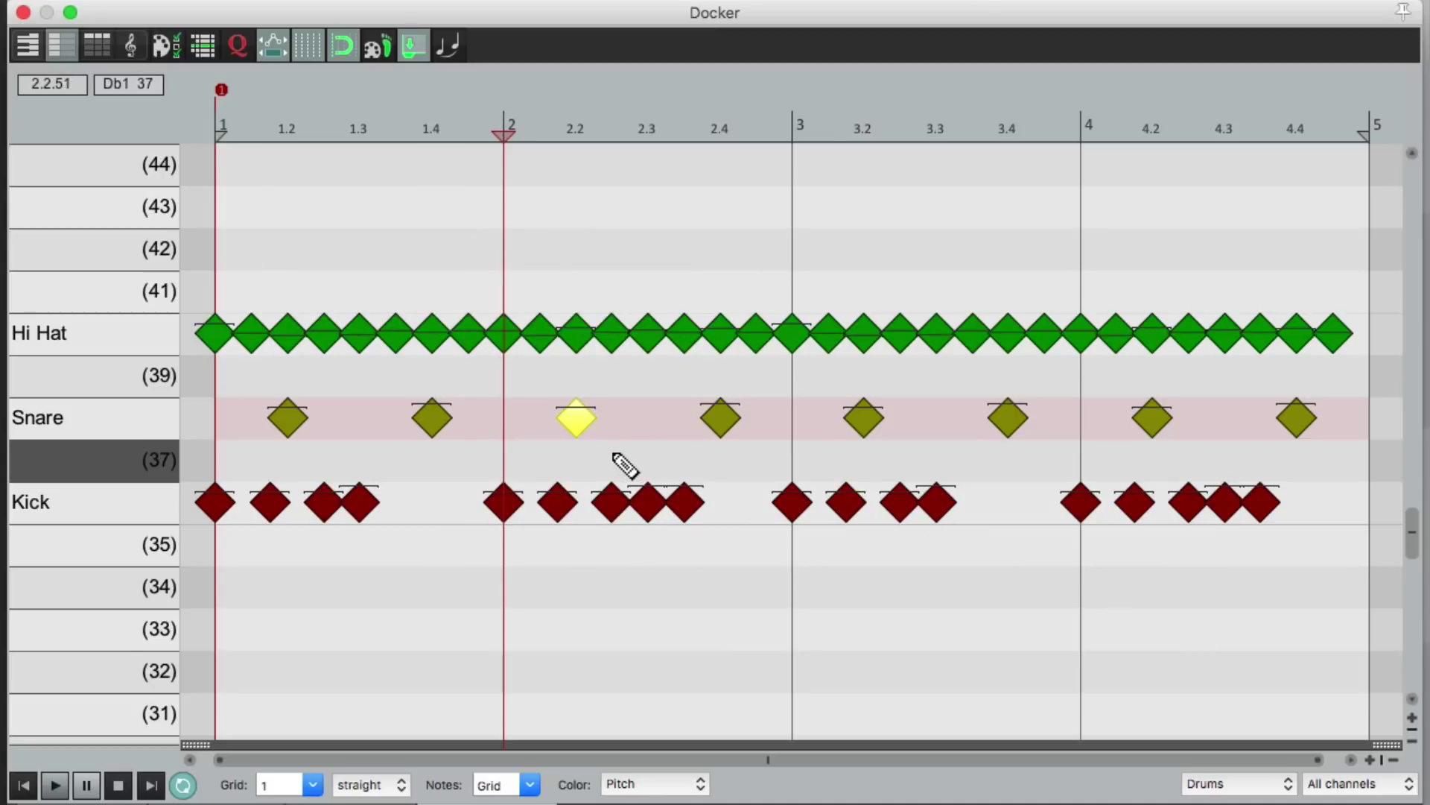
# - Drop a Hi Hat note's velocity from 68 to 65, then switch drum notes to rectangle shapes
pyautogui.scroll(2, 563, 416)
pyautogui.scroll(2, 561, 416)
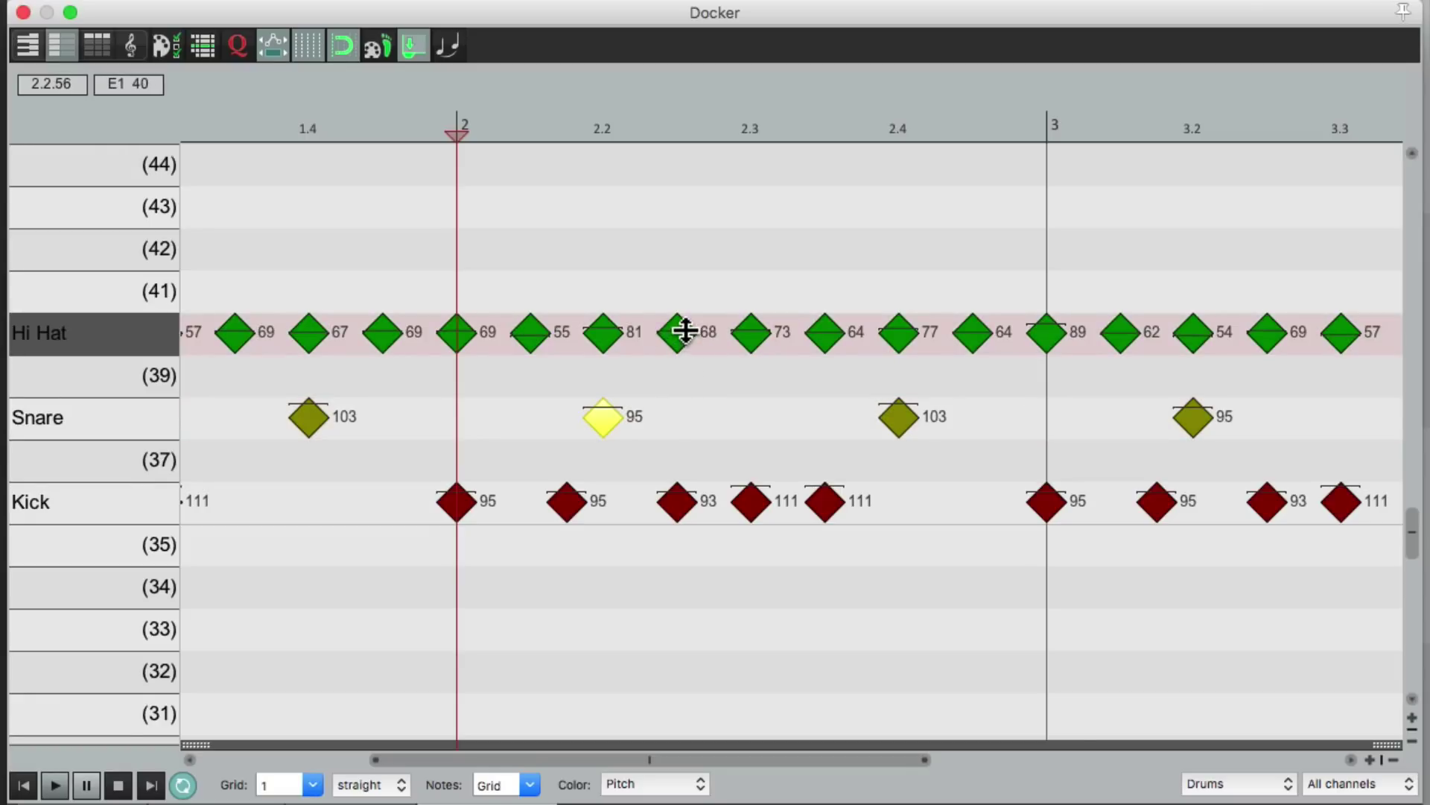
pyautogui.moveTo(686, 331)
pyautogui.mouseDown()
pyautogui.moveTo(686, 390)
pyautogui.moveTo(681, 332)
pyautogui.mouseUp()
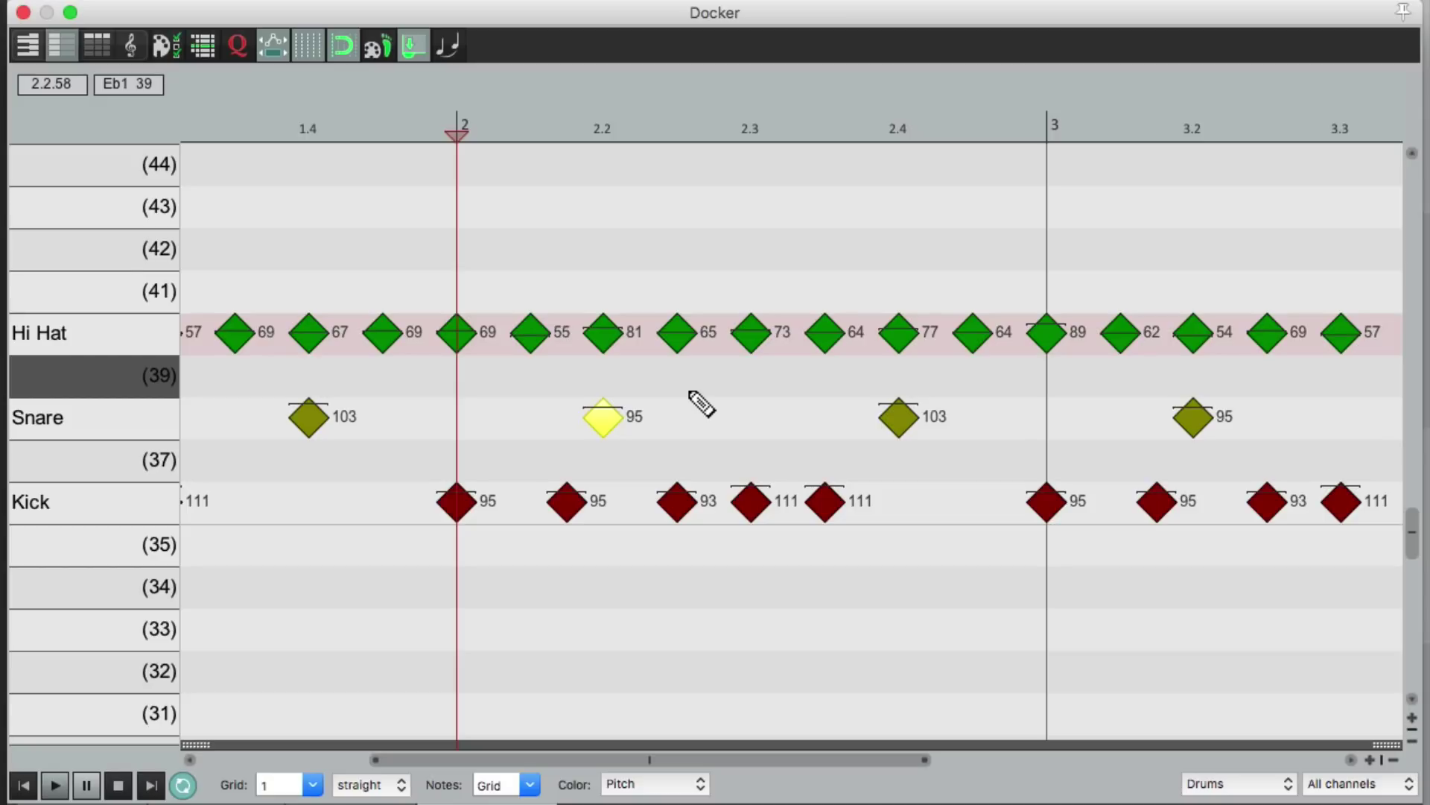
pyautogui.scroll(-3, 700, 403)
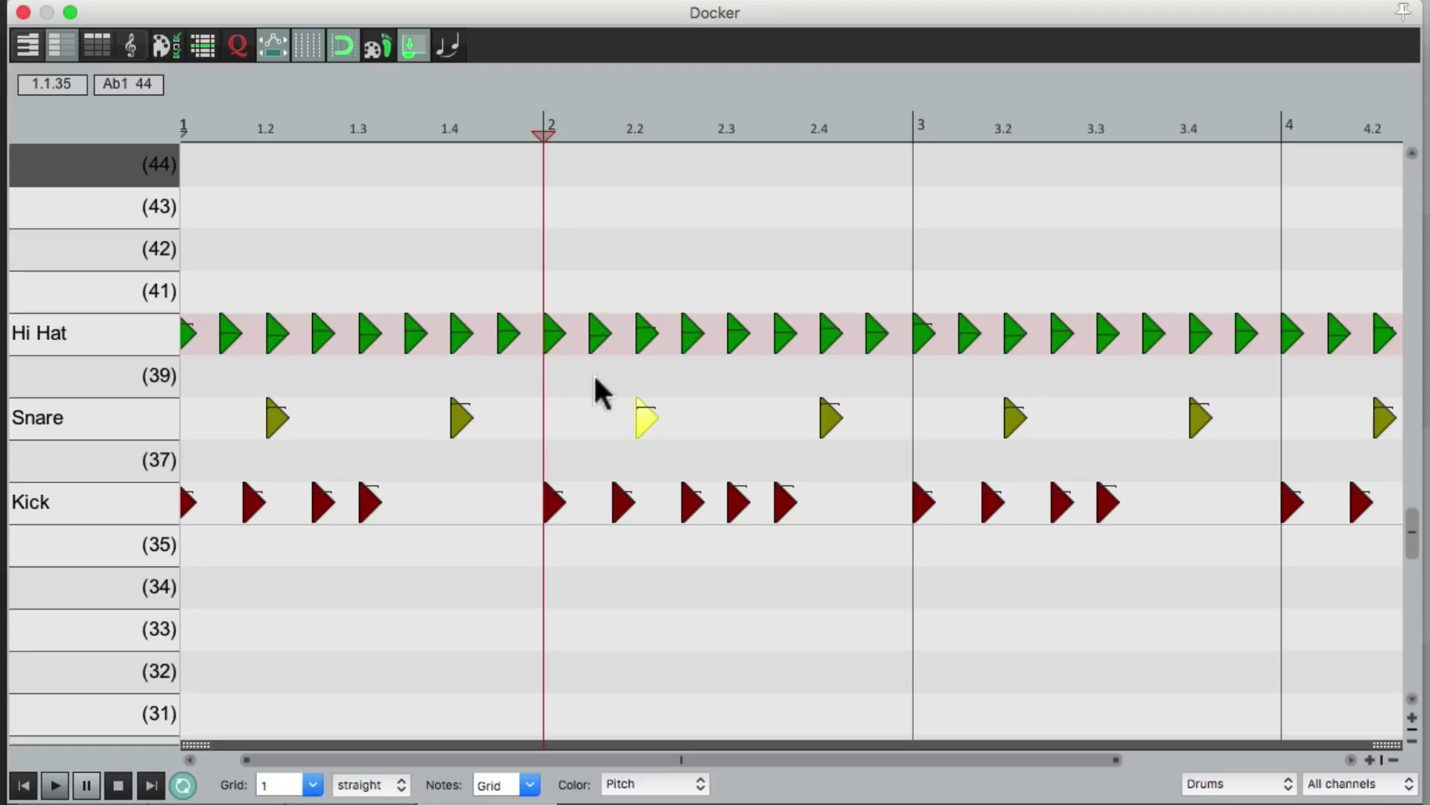
pyautogui.hotkey('alt', '1')
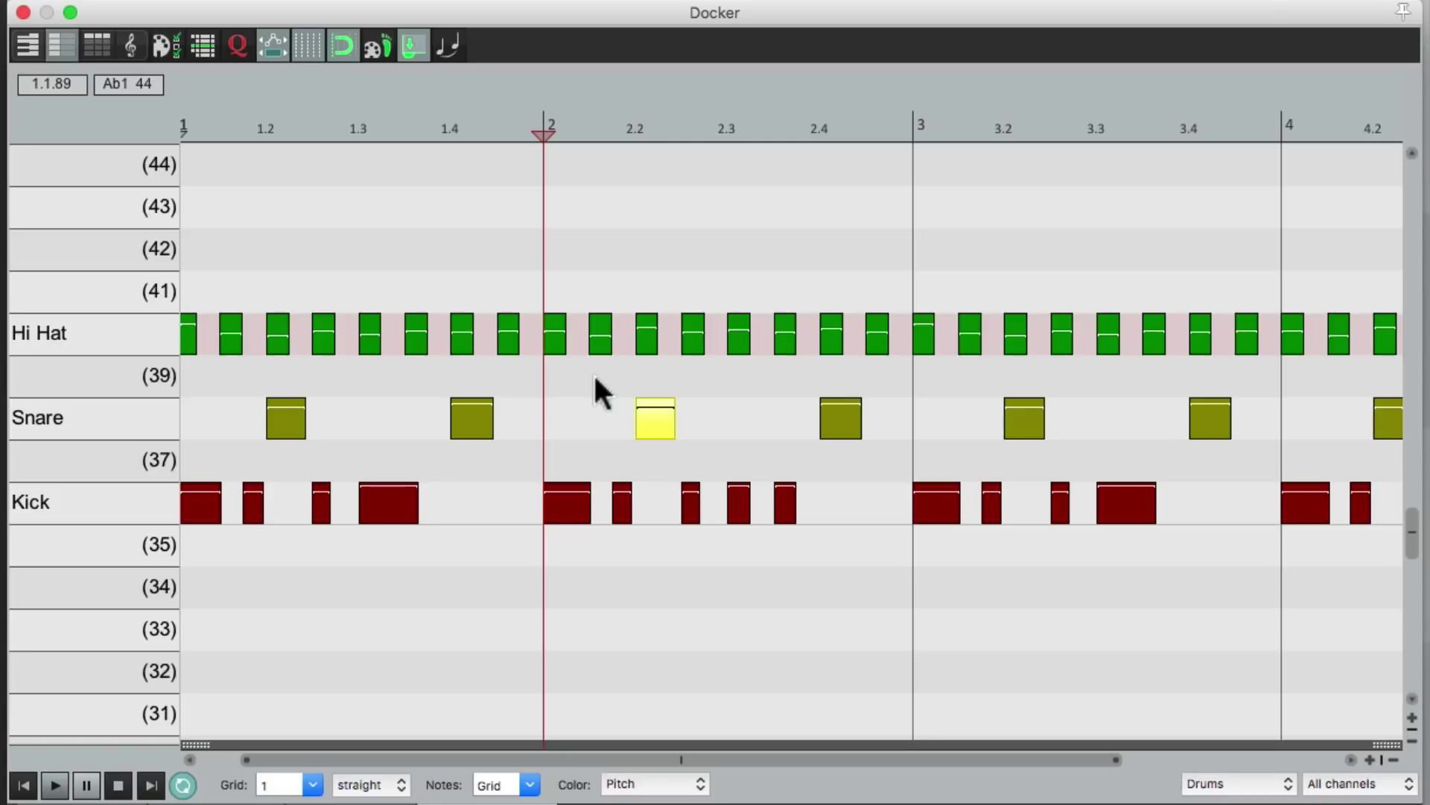
# - Show the drum pattern in the Event list and play it from the first event
pyautogui.click(87, 42)
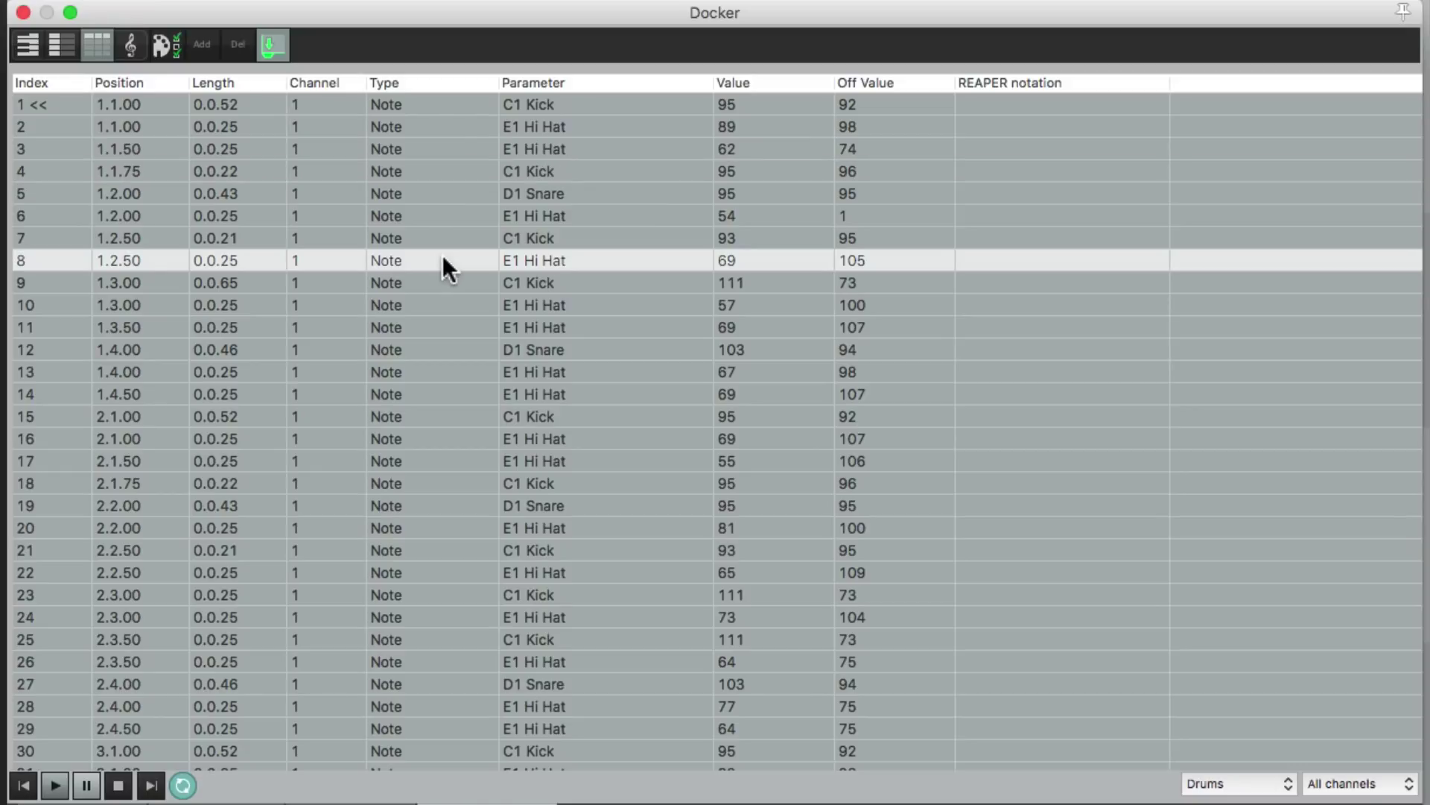
pyautogui.click(54, 106)
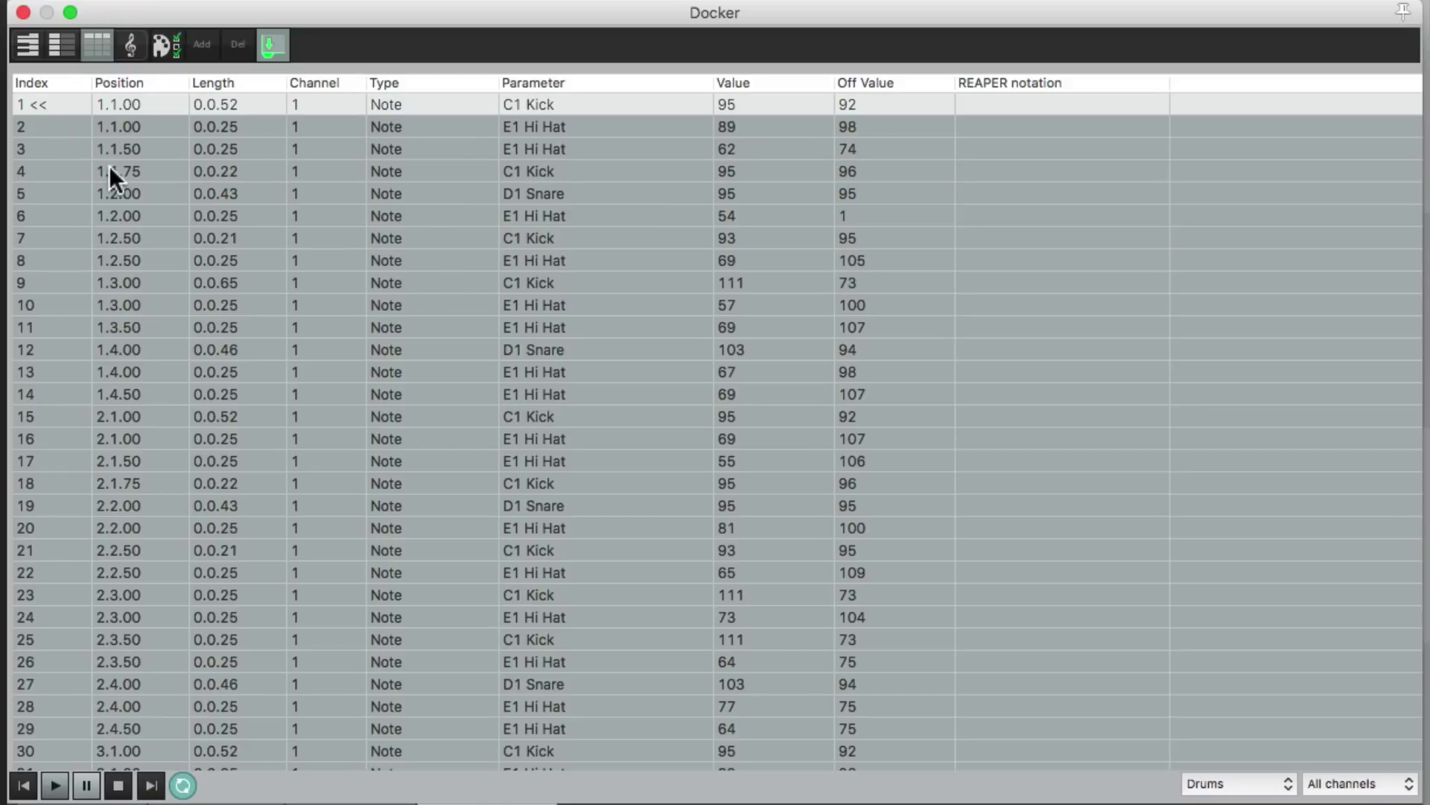
pyautogui.press('space')
pyautogui.press('space')
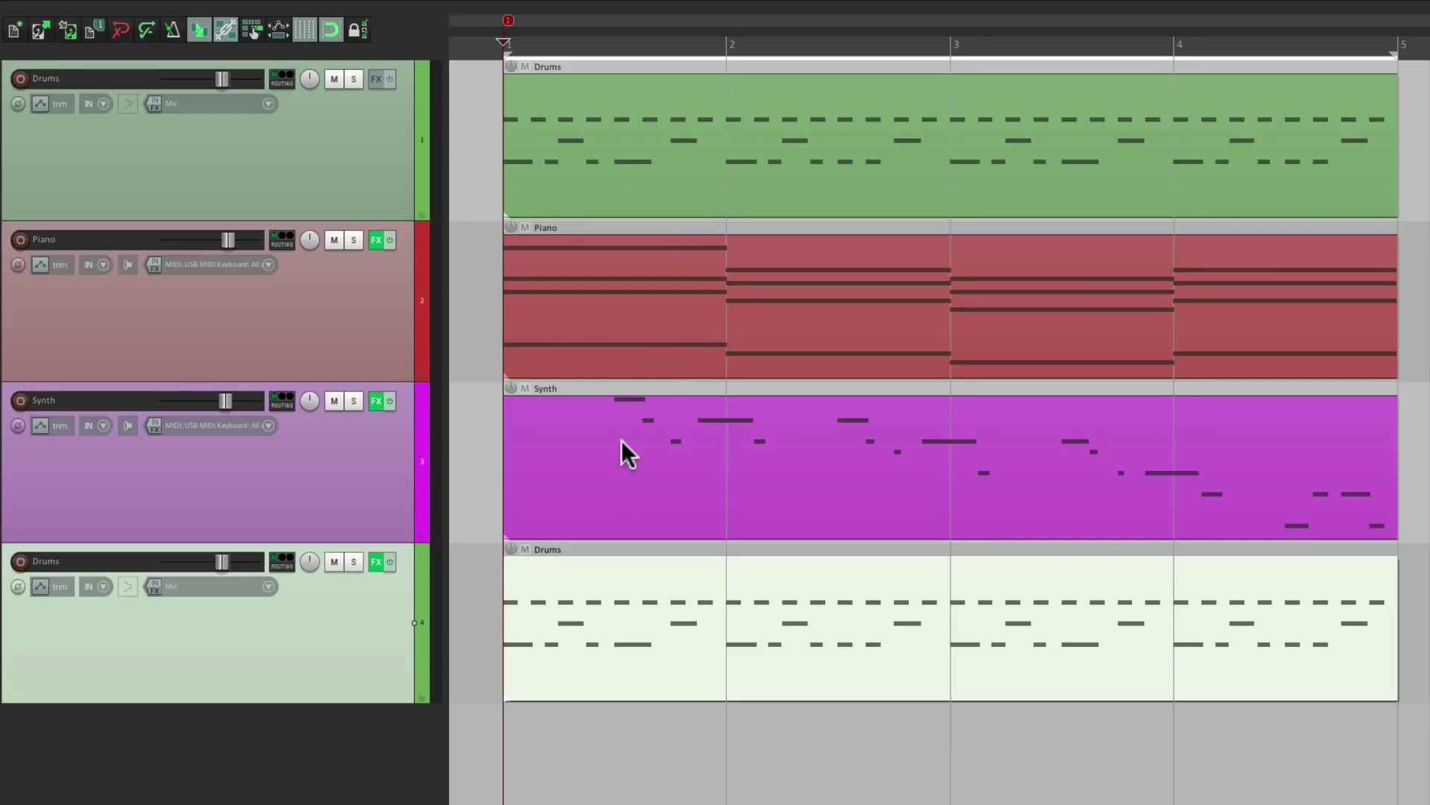
# - Open the Synth item in the MIDI editor with named note rows, then view it as an event list
pyautogui.doubleClick(585, 469)
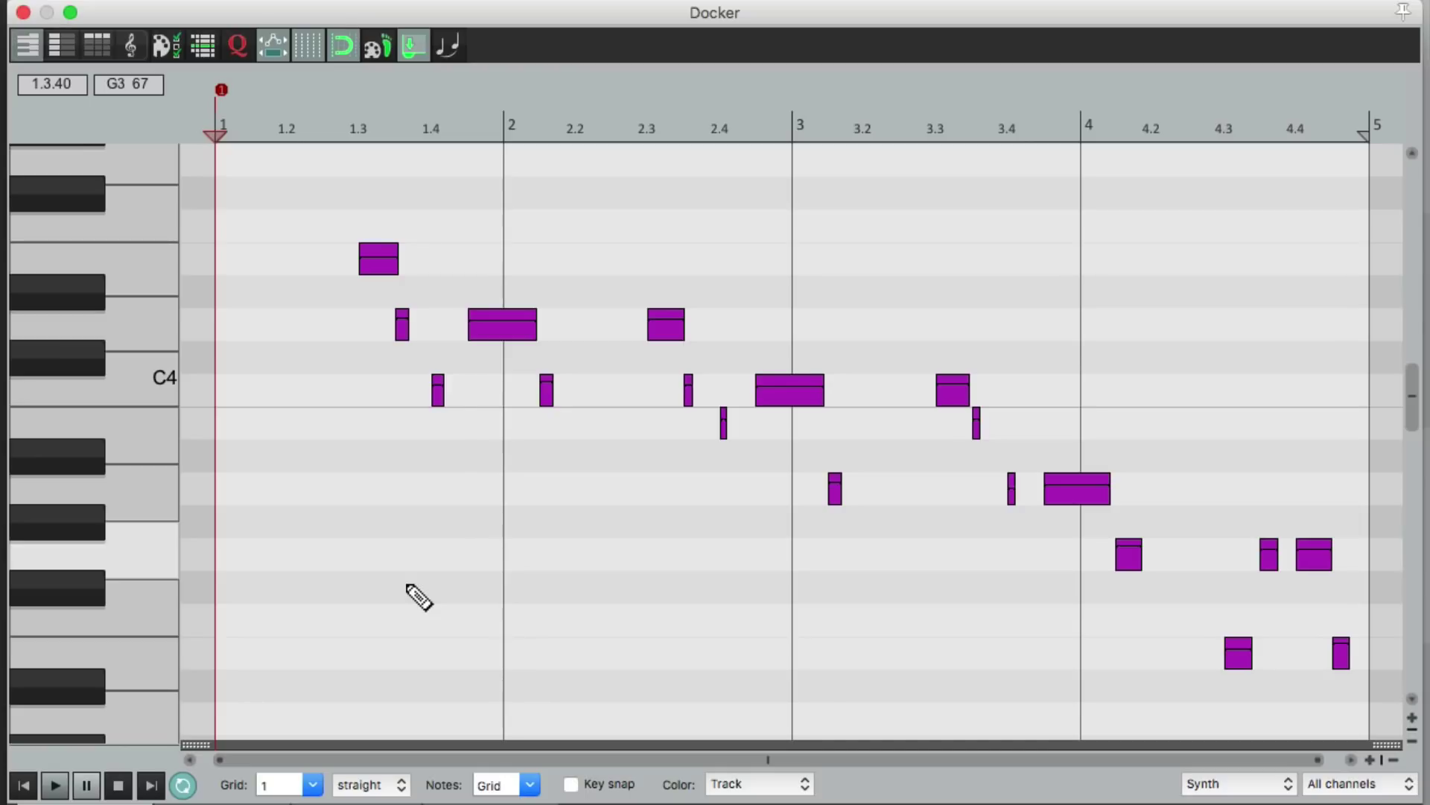
pyautogui.scroll(-1, 530, 534)
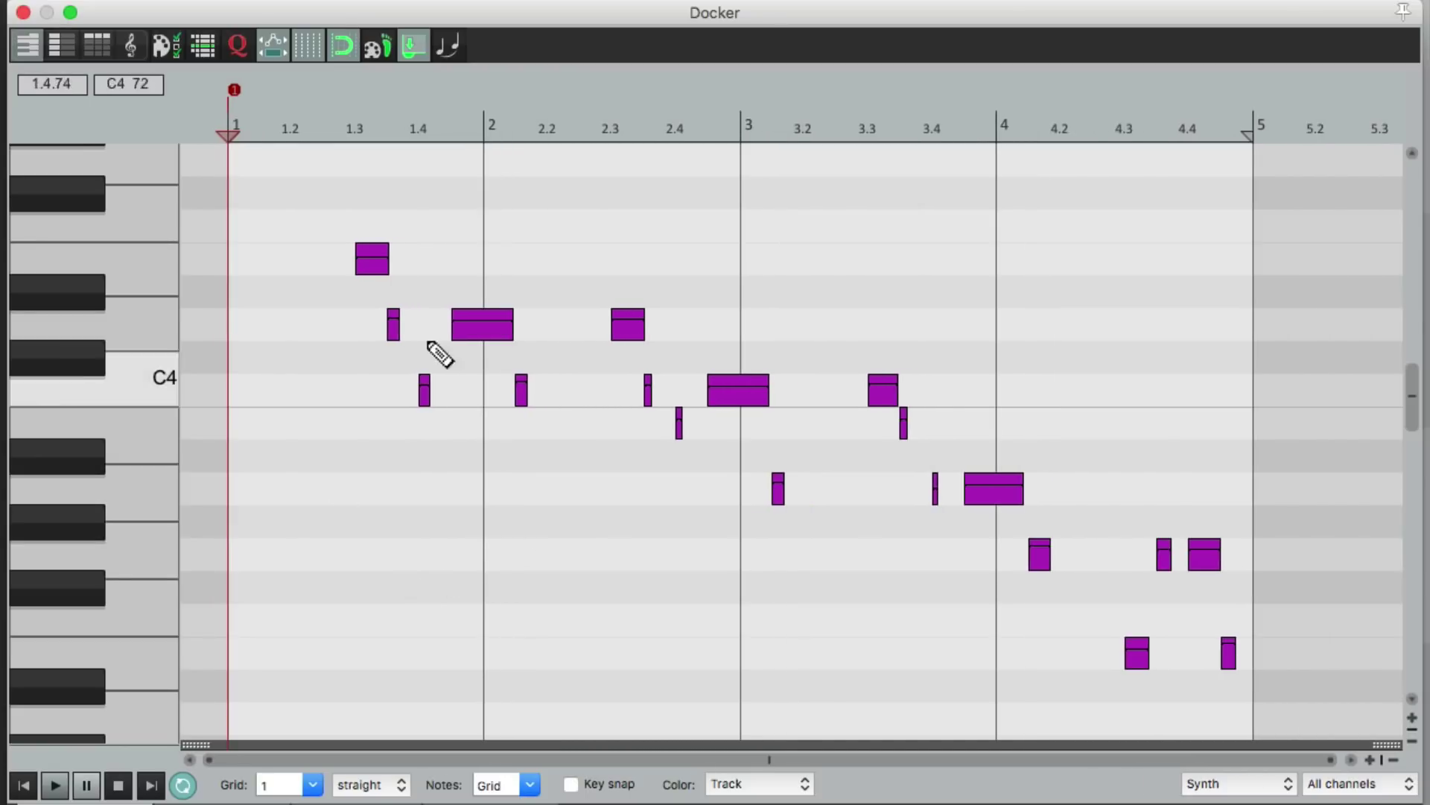
pyautogui.click(73, 51)
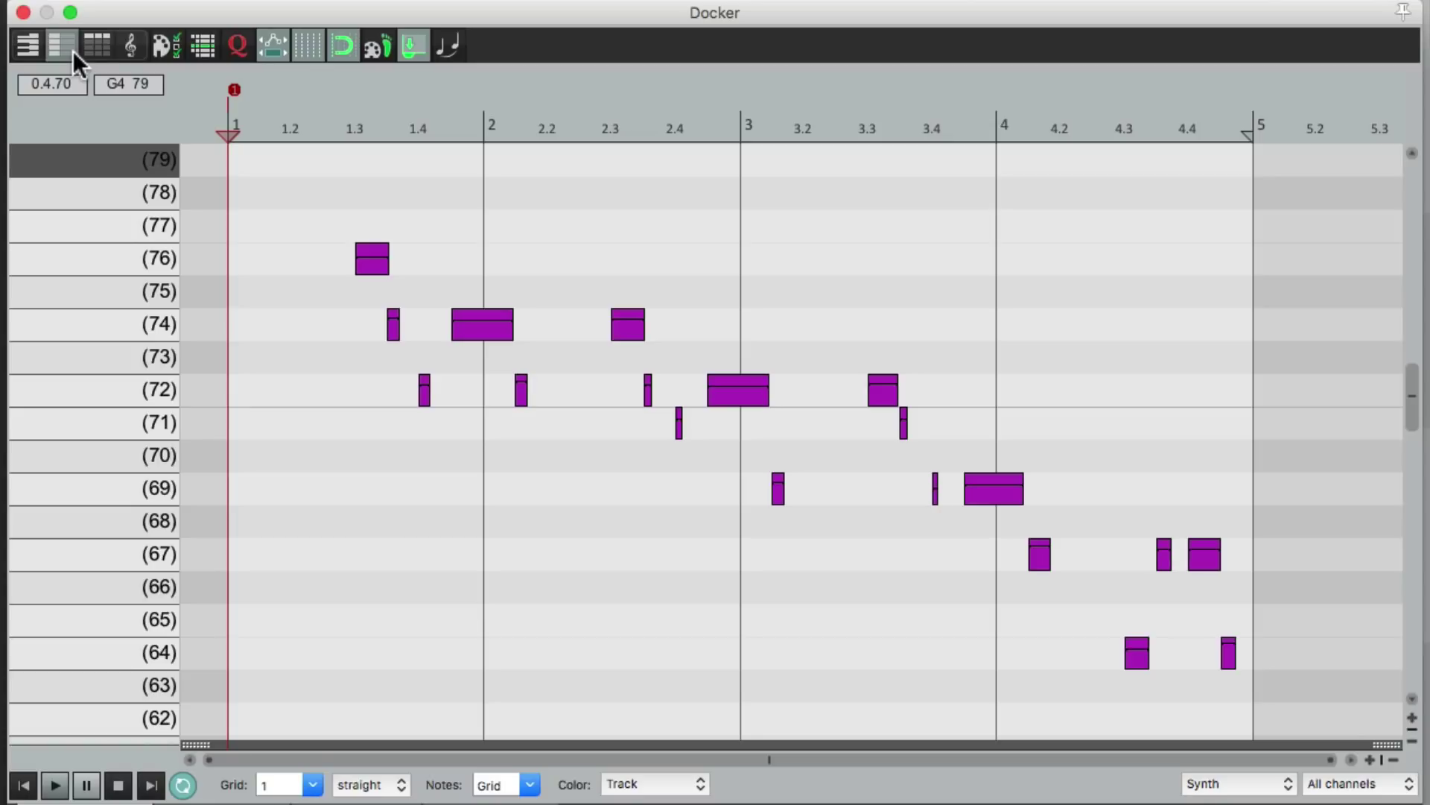
pyautogui.click(106, 48)
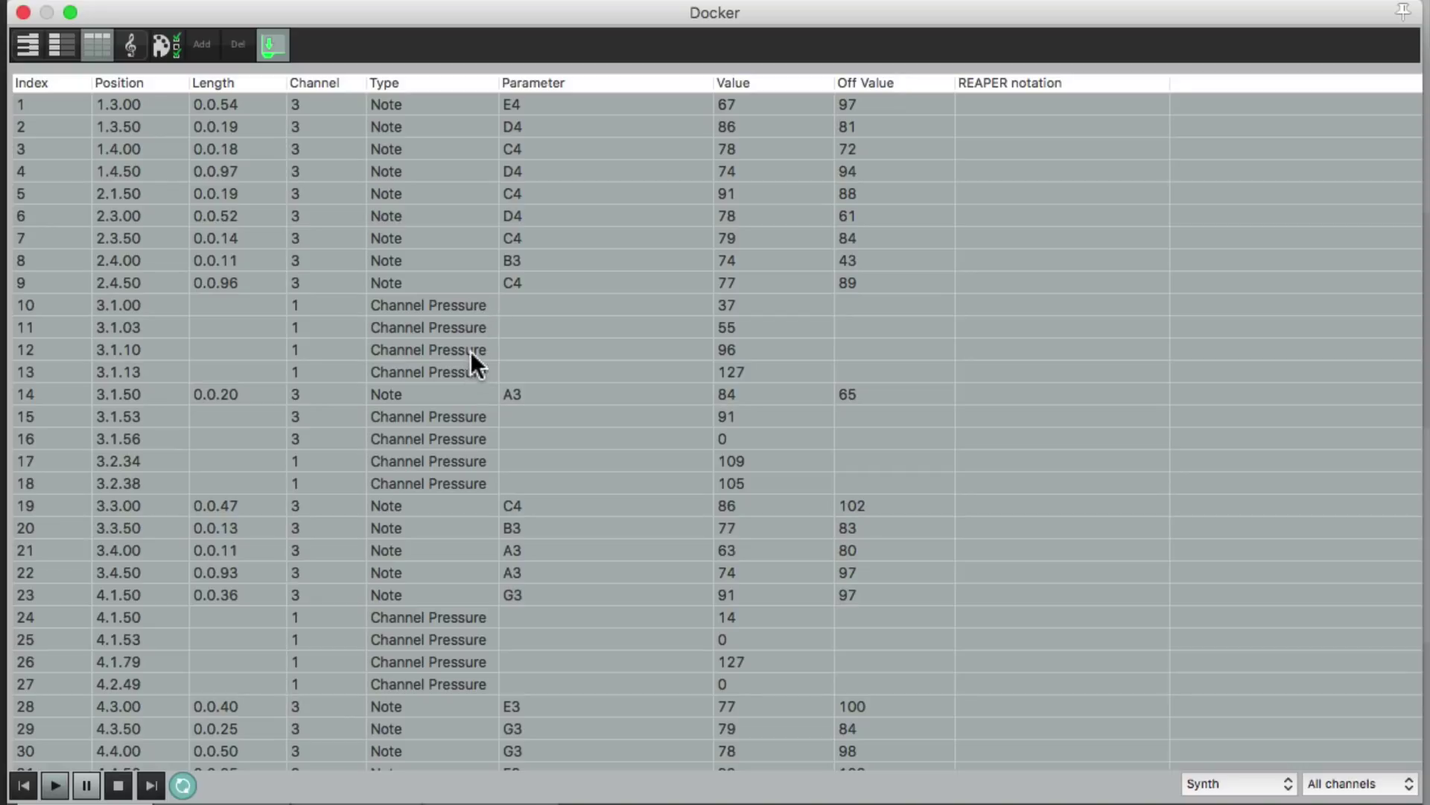
# - Select all Channel Pressure rows in the Synth event list and delete them, leaving 19 notes
pyautogui.click(465, 309)
pyautogui.moveTo(450, 360); pyautogui.dragTo(459, 685)
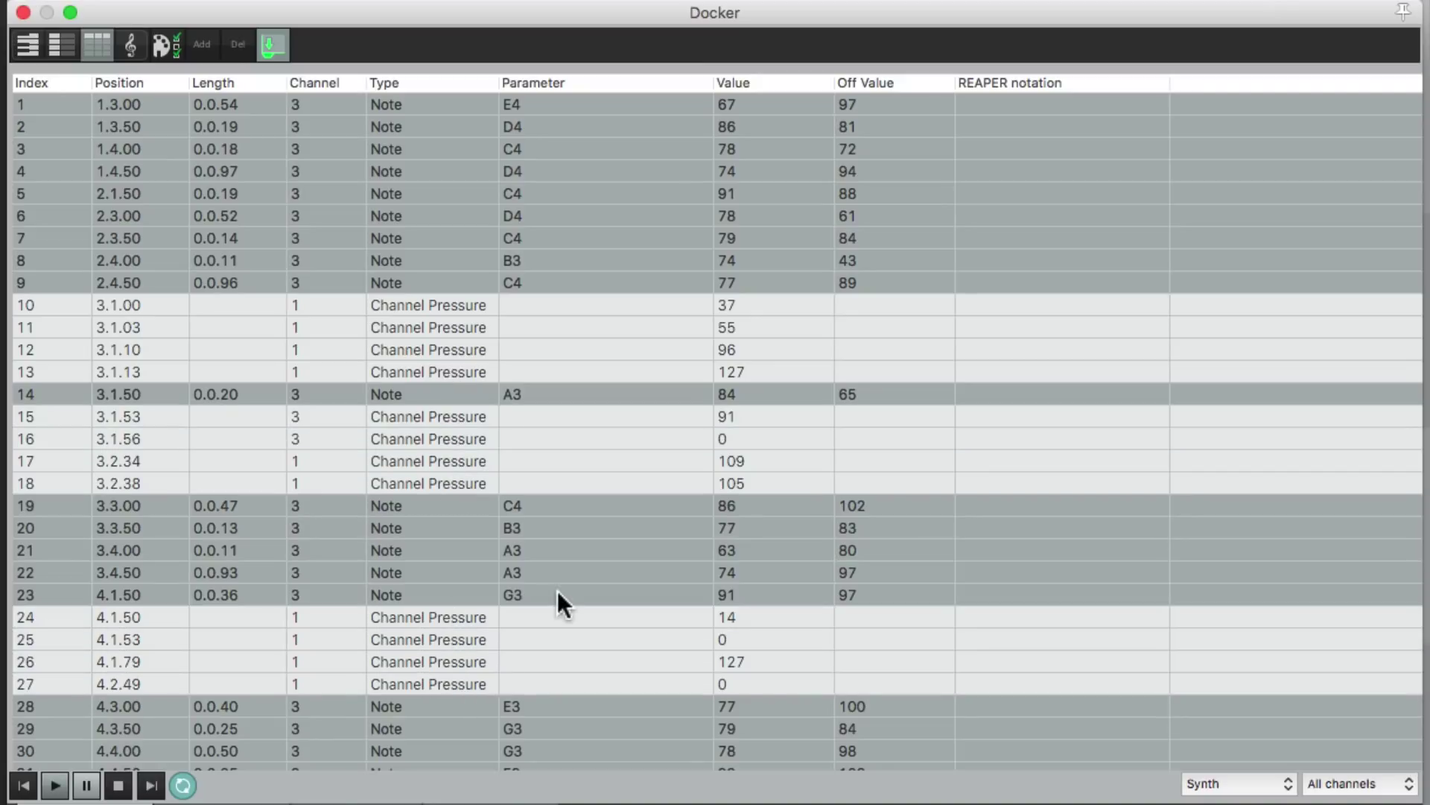
pyautogui.press('Delete')
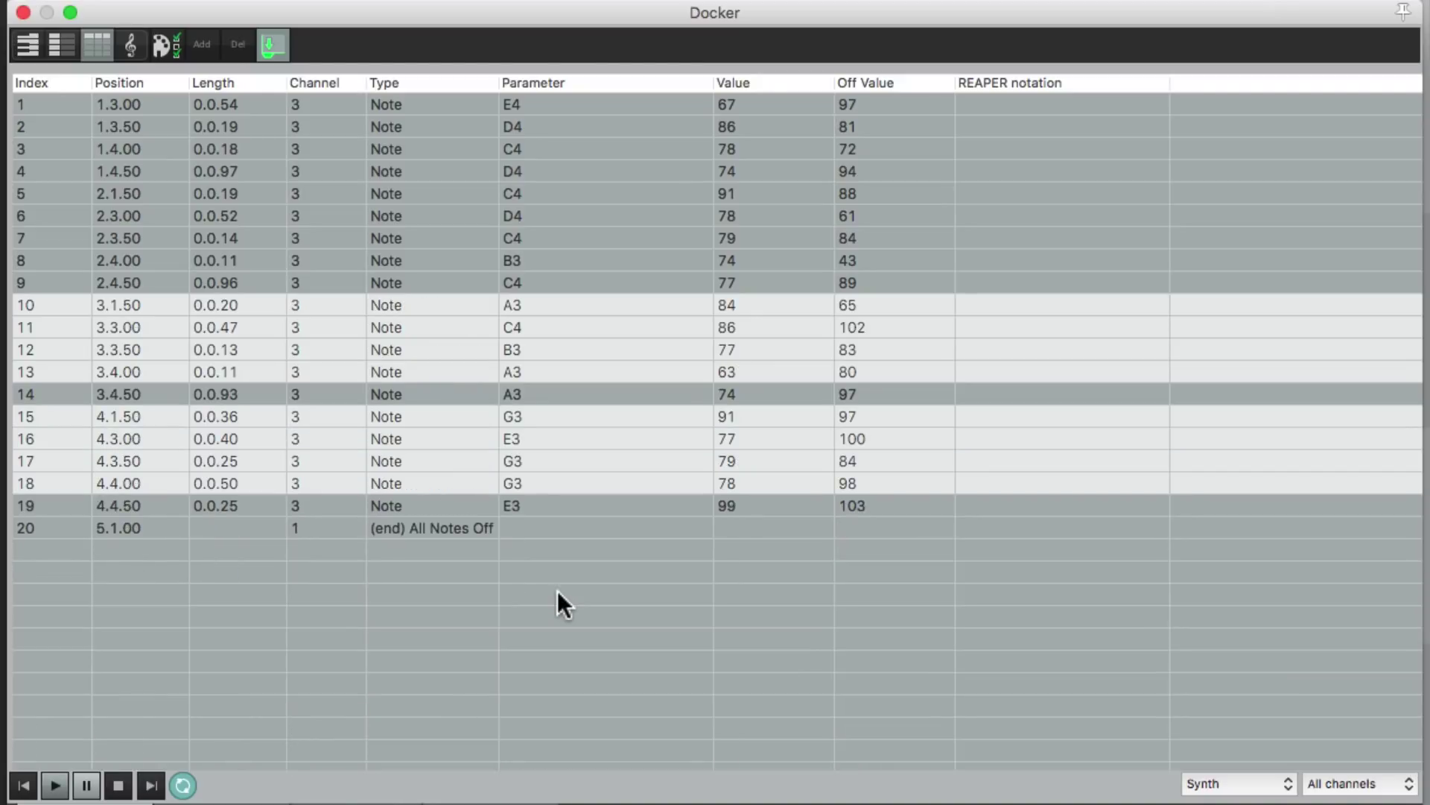
pyautogui.click(418, 645)
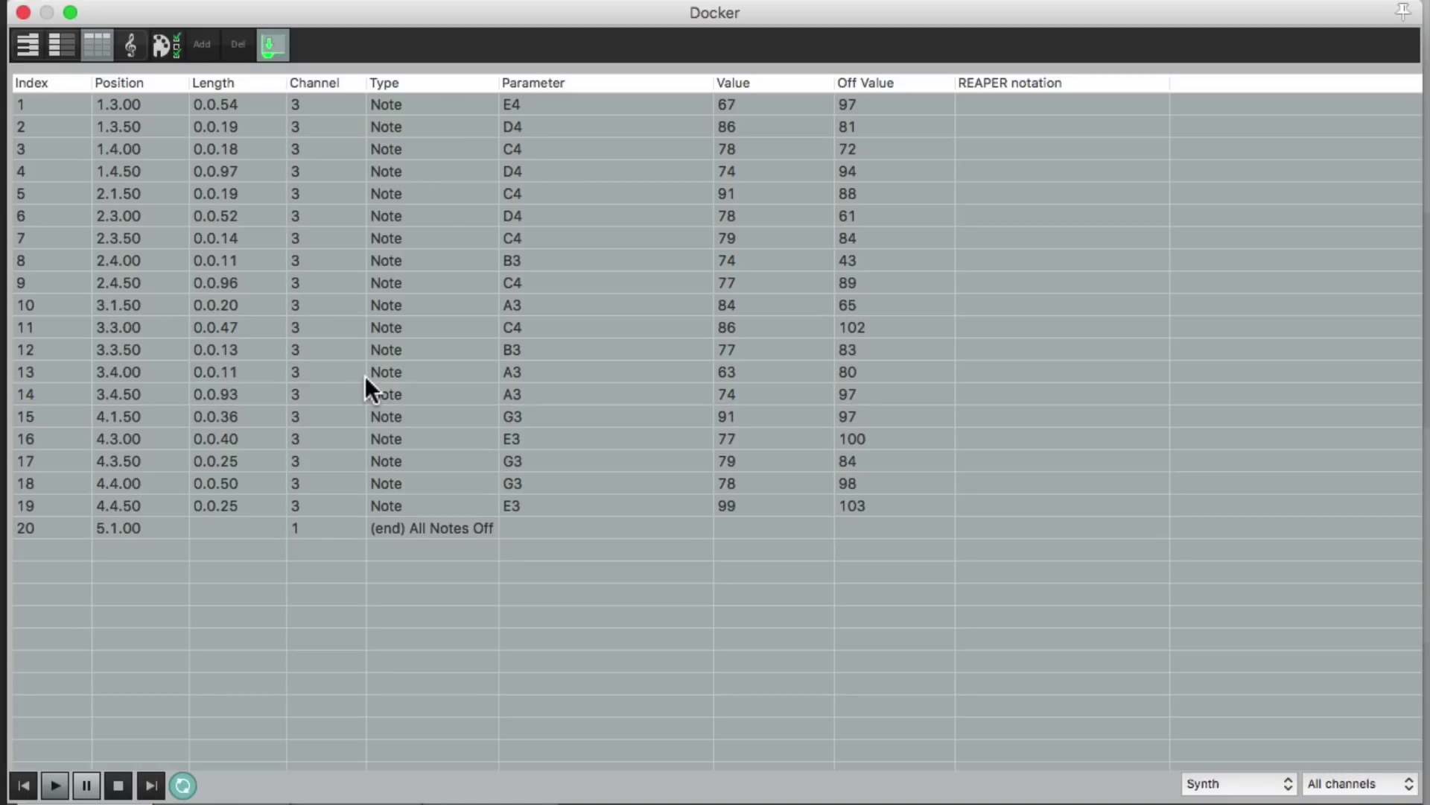
# - Switch the Synth part to musical notation and play the score briefly
pyautogui.click(140, 55)
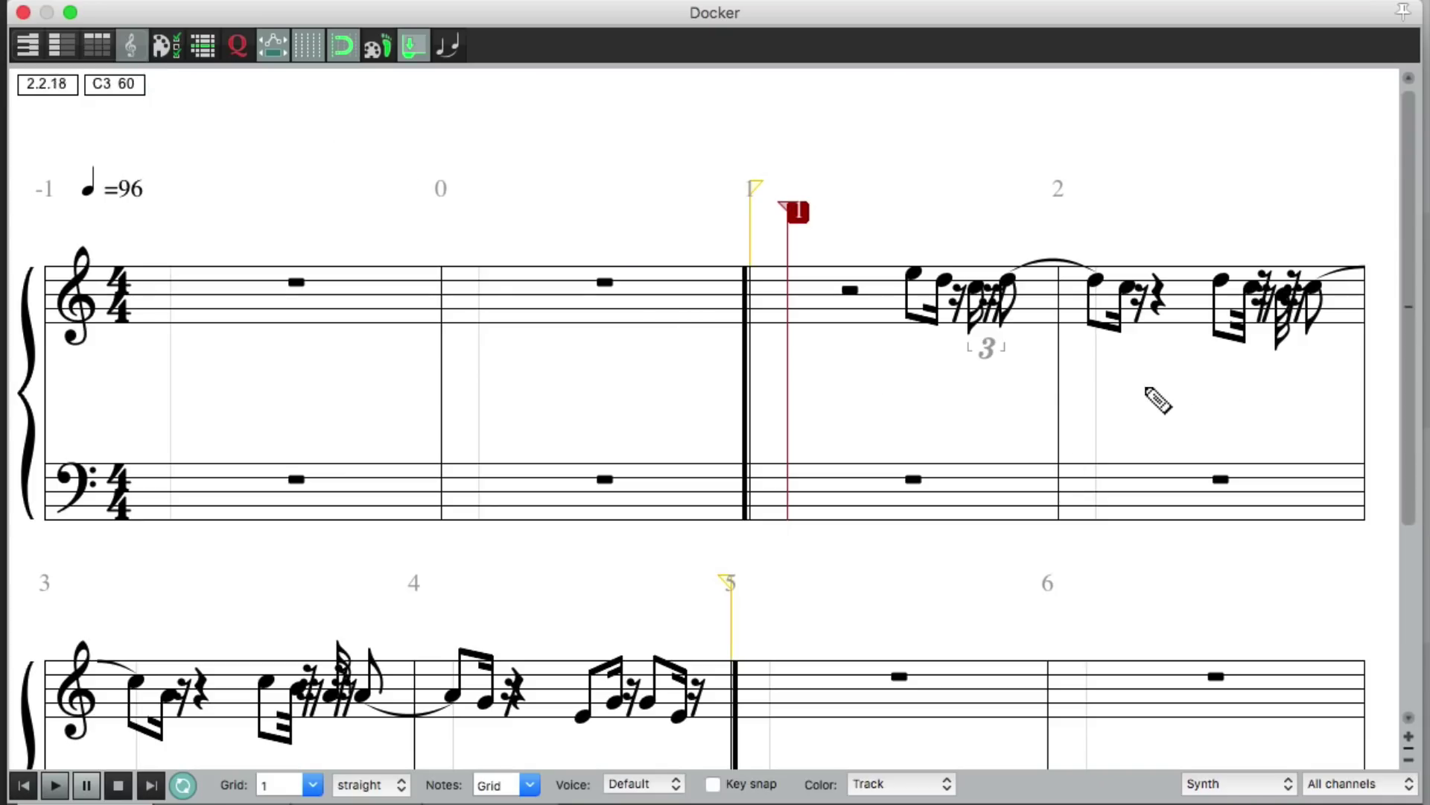
pyautogui.press('space')
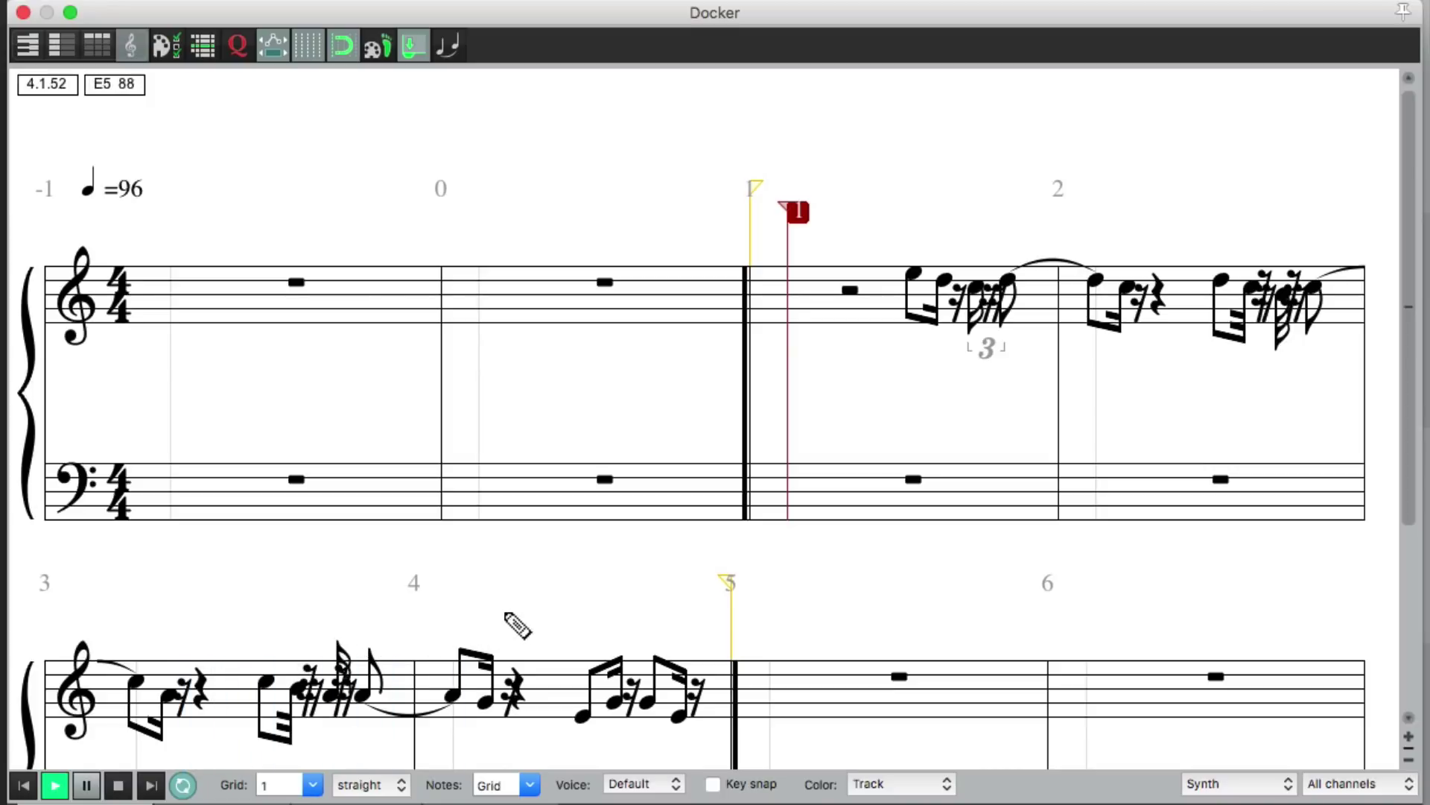
pyautogui.press('space')
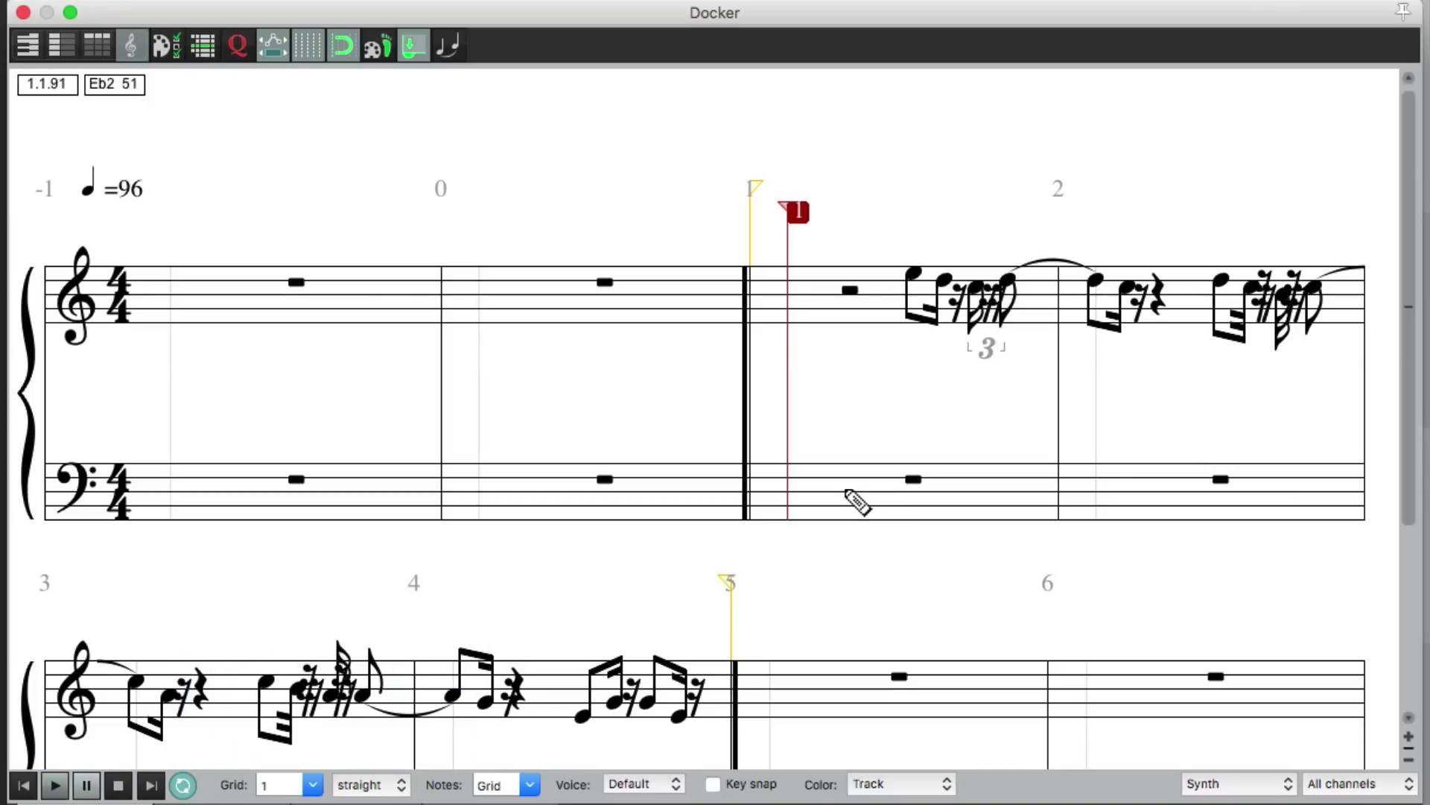
# - Add a test whole note in bar 1 of the bass staff, change its pitch, then delete it
pyautogui.click(843, 486)
pyautogui.moveTo(789, 484)
pyautogui.mouseDown()
pyautogui.moveTo(849, 485)
pyautogui.moveTo(819, 350)
pyautogui.moveTo(804, 649)
pyautogui.moveTo(794, 247)
pyautogui.moveTo(796, 337)
pyautogui.mouseUp()
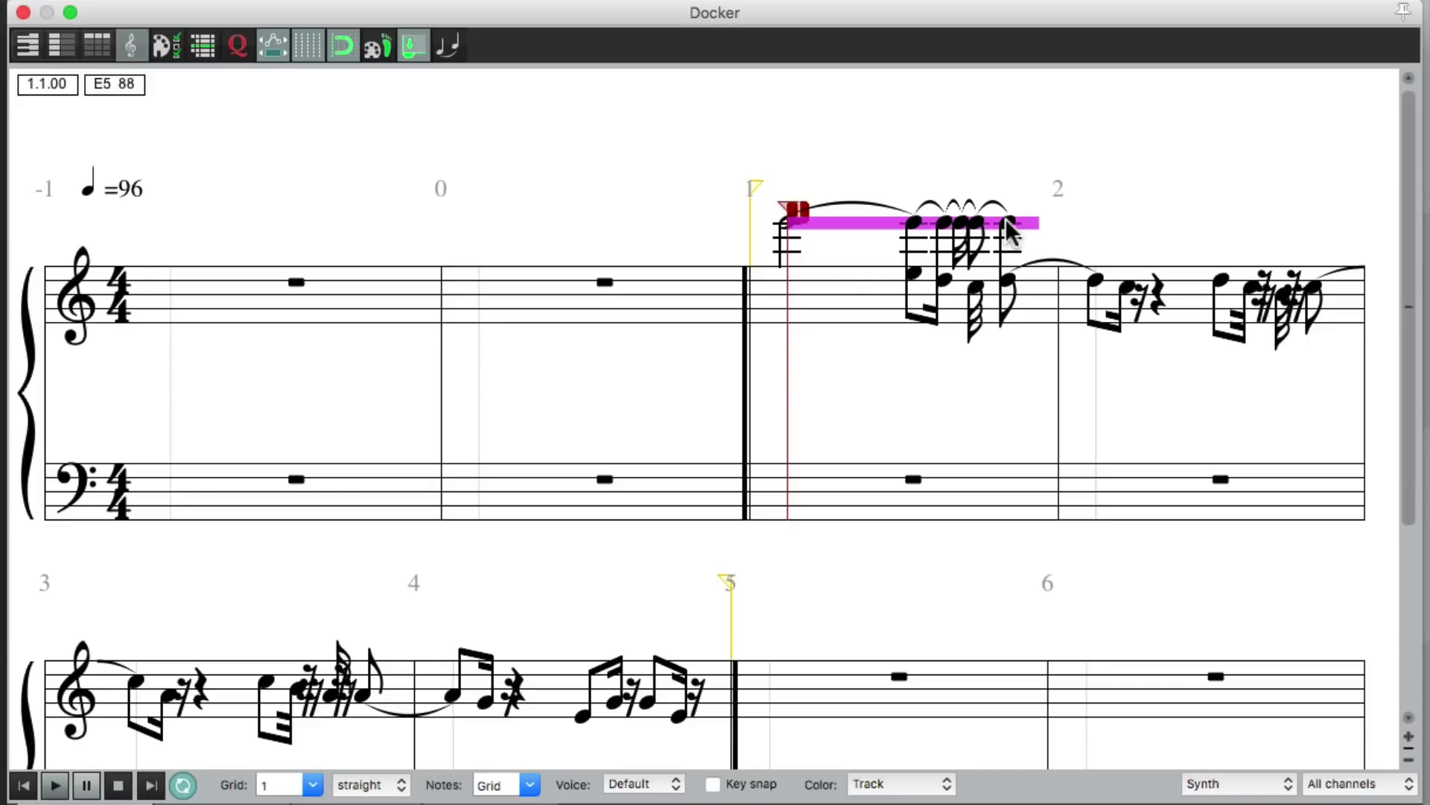
pyautogui.doubleClick(1007, 222)
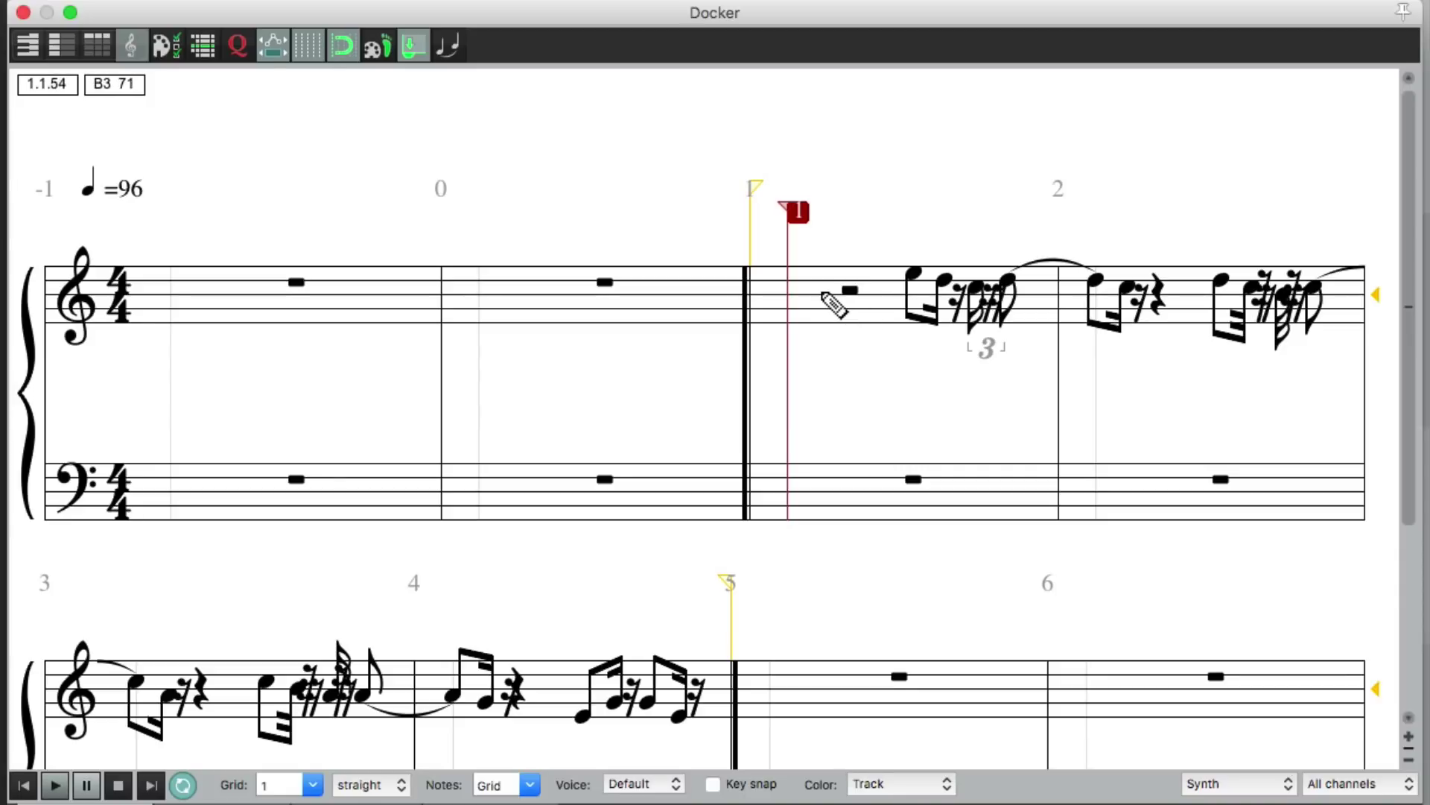
# - Place a new note at the start of bar 1 and drag it down into the bass staff
pyautogui.click(818, 298)
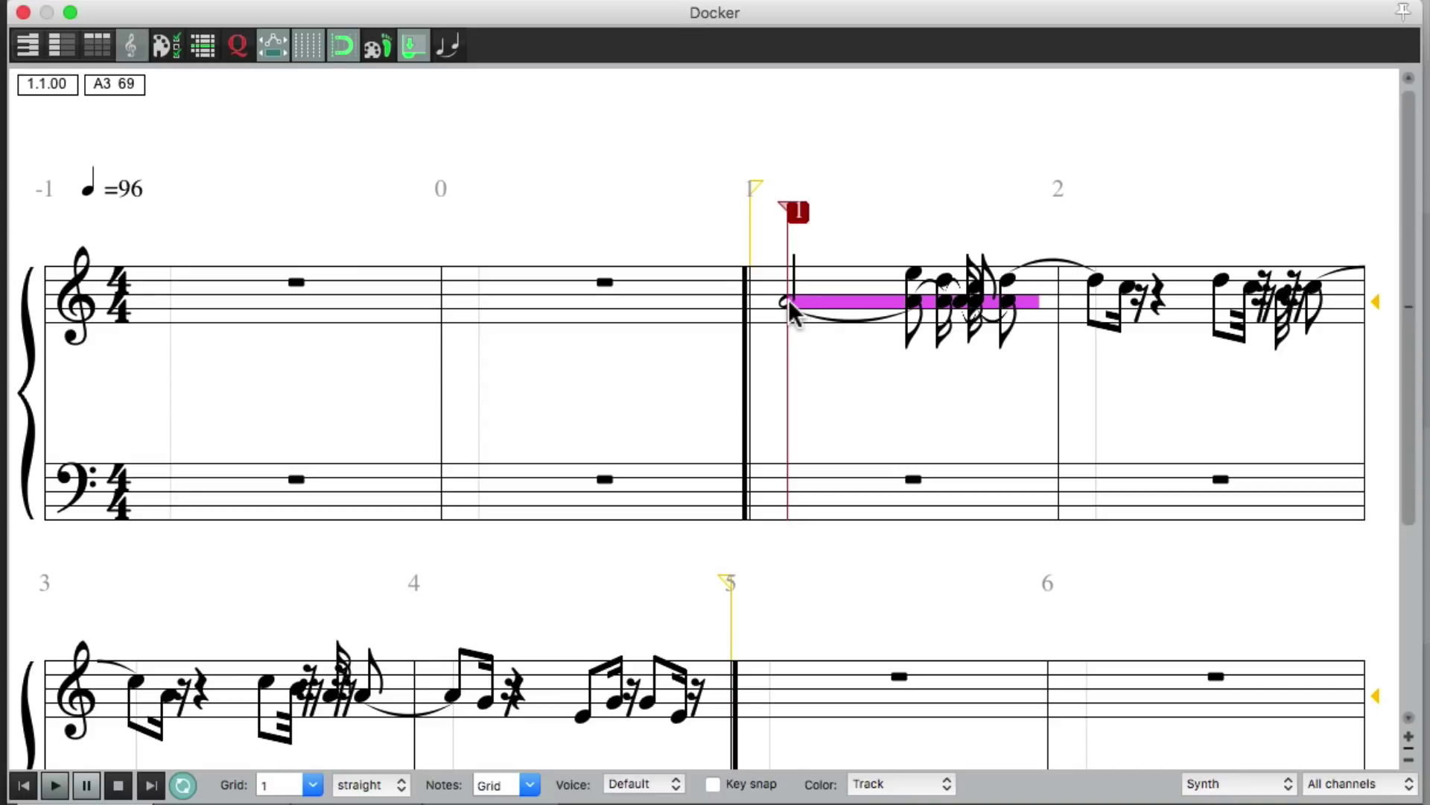
pyautogui.moveTo(789, 300)
pyautogui.mouseDown()
pyautogui.moveTo(789, 266)
pyautogui.moveTo(789, 404)
pyautogui.moveTo(790, 382)
pyautogui.mouseUp()
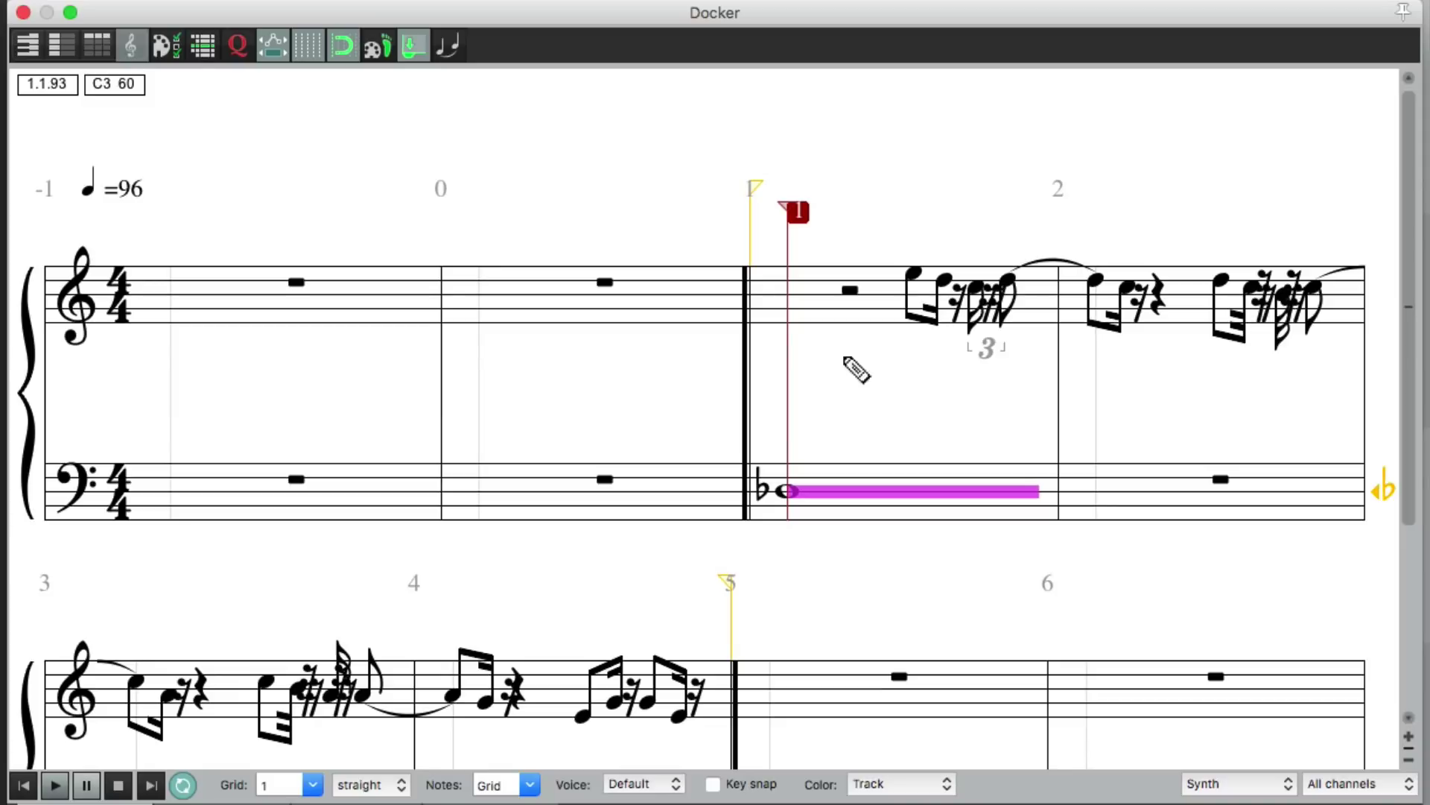
# - Cycle the Drums part through piano roll, named notes and event list, ending on musical notation
pyautogui.click(28, 46)
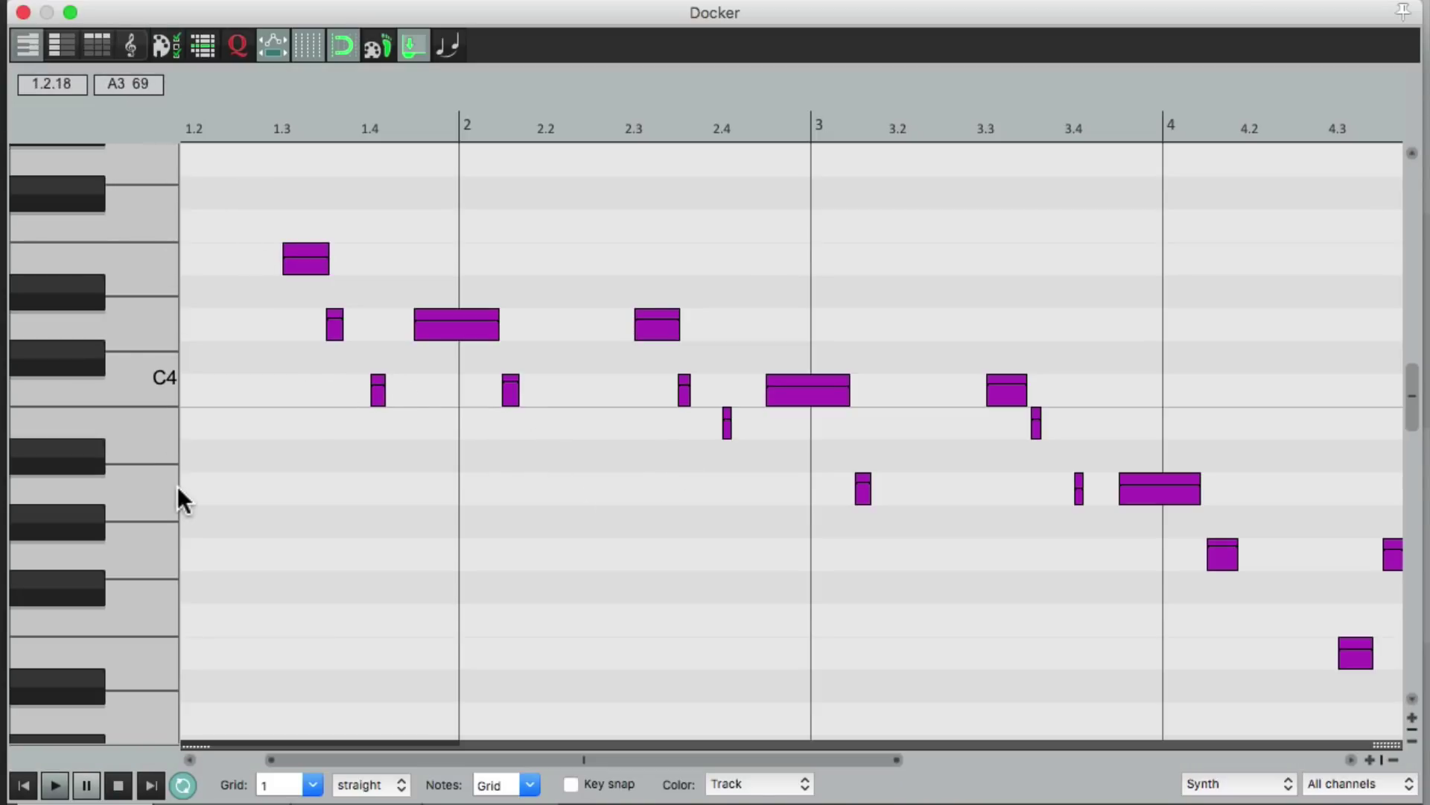
pyautogui.click(62, 47)
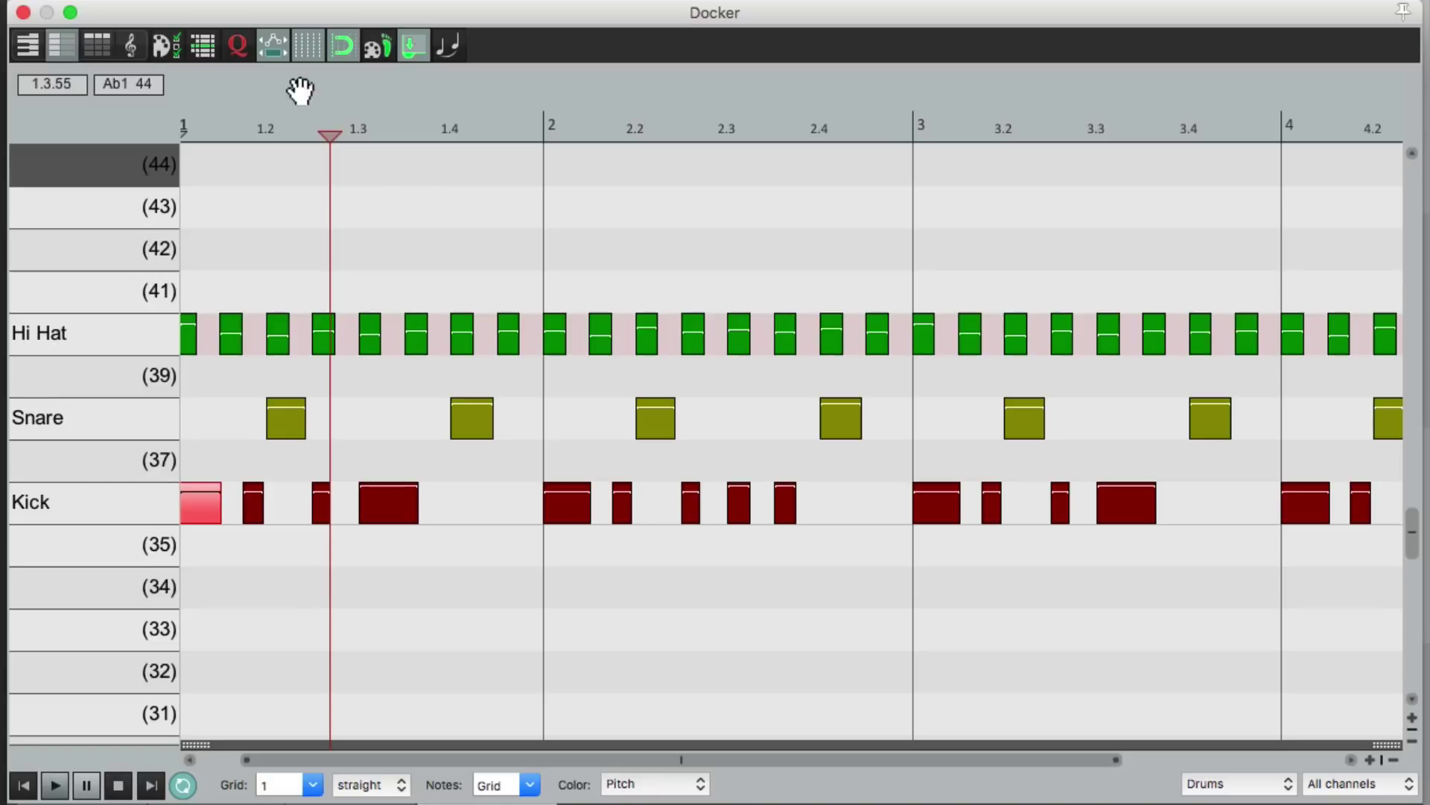
pyautogui.click(104, 51)
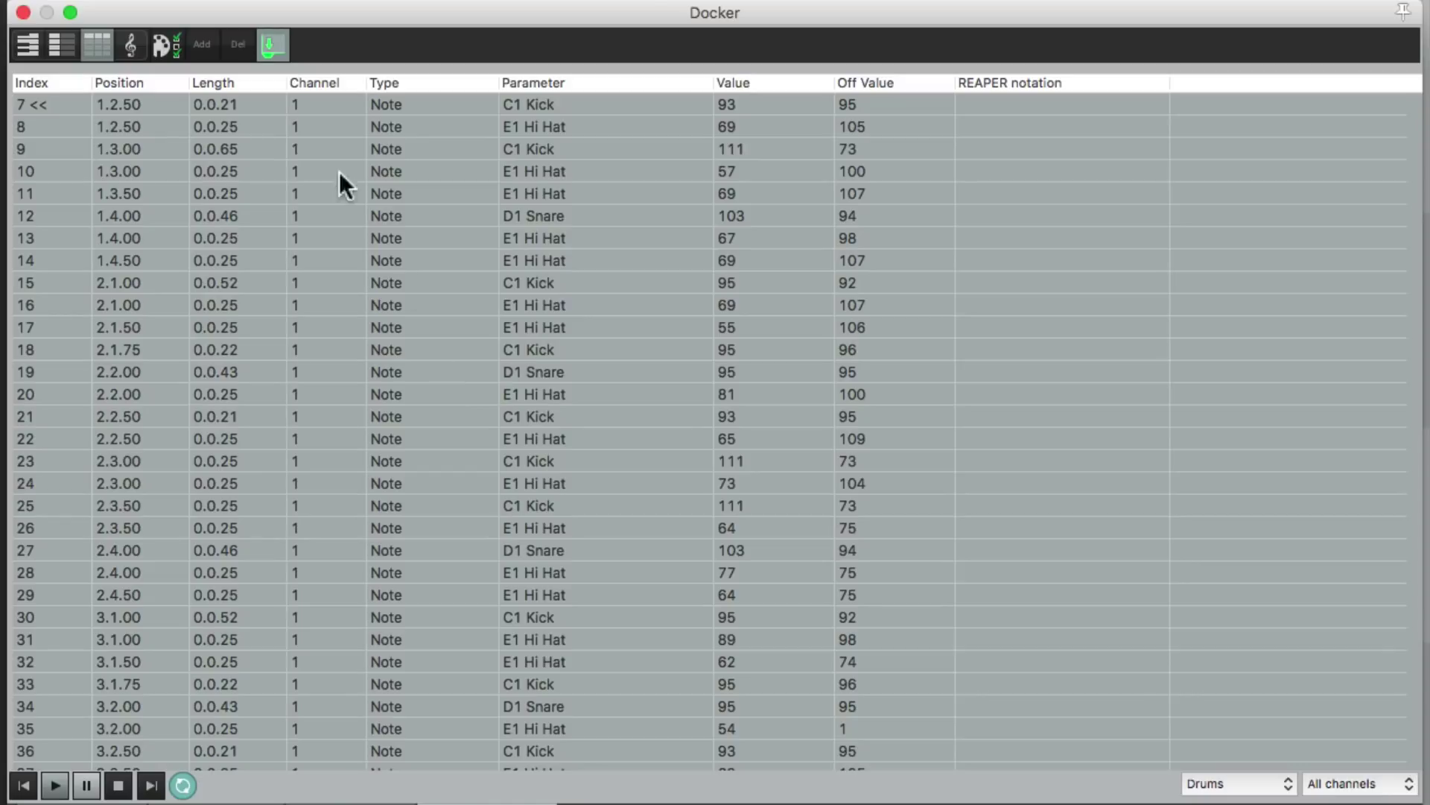
pyautogui.click(138, 53)
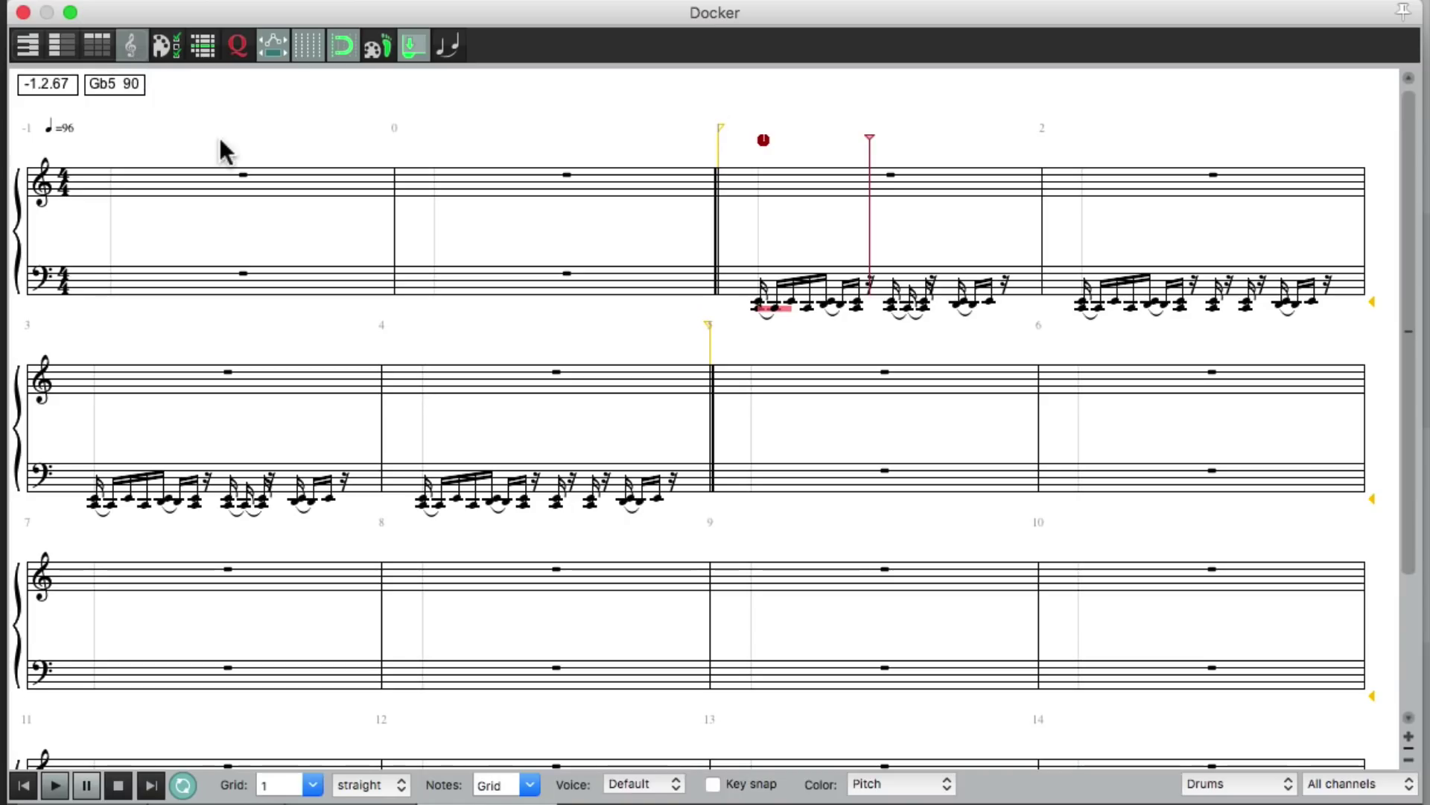